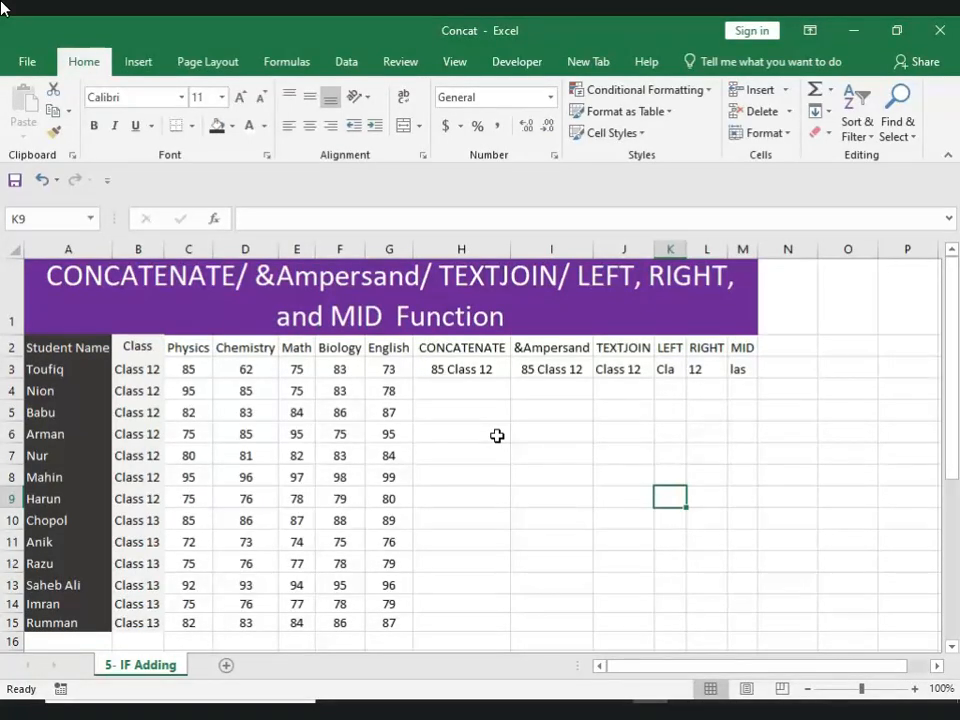
Look over the worksheet's title, the student marks table and the CONCATENATE column.
left_click(141, 369)
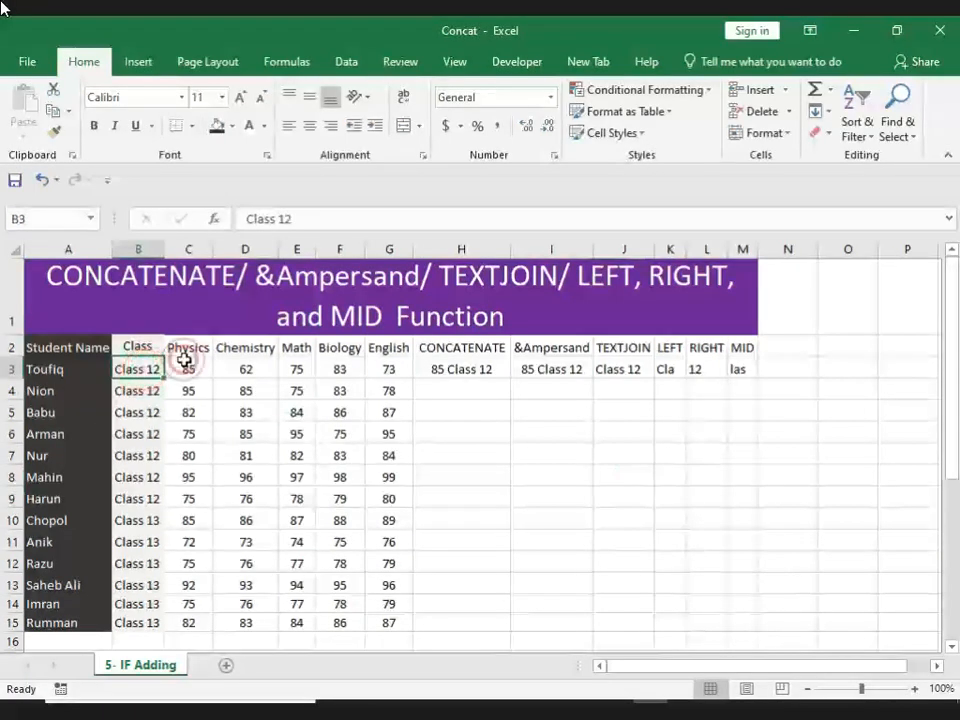
left_click(184, 362)
left_click(38, 369)
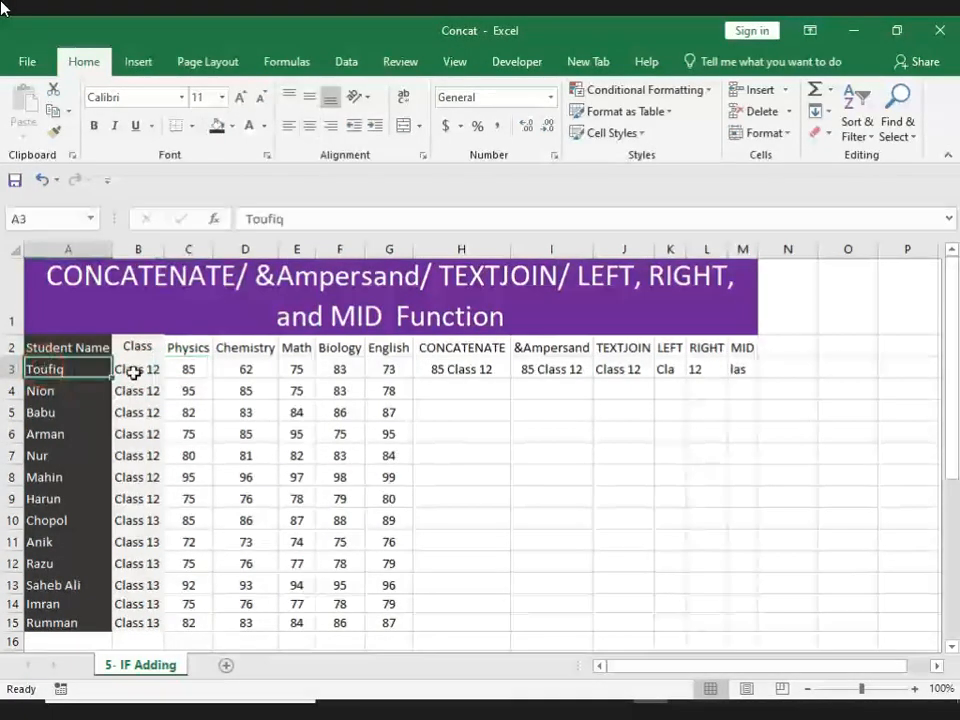
left_click(297, 354)
left_click(243, 368)
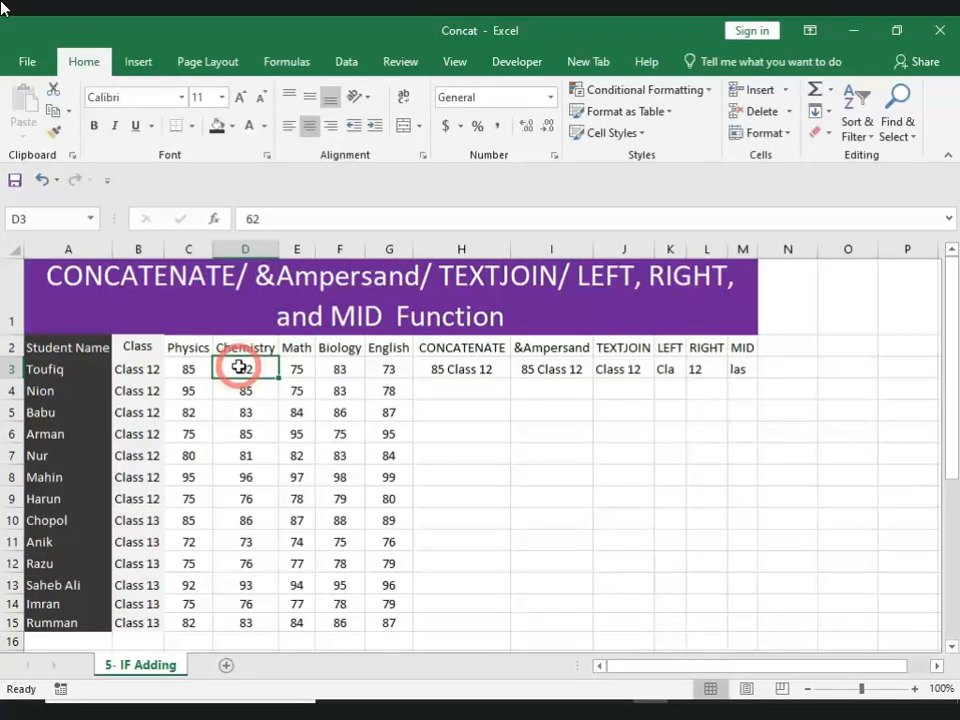
left_click(241, 377)
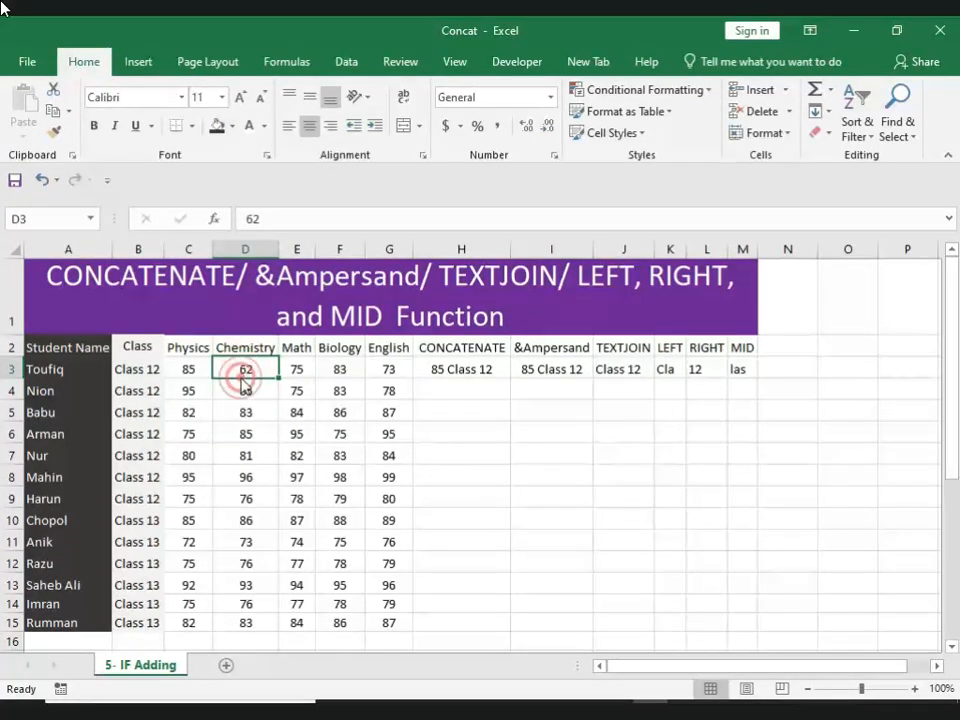
left_click(147, 283)
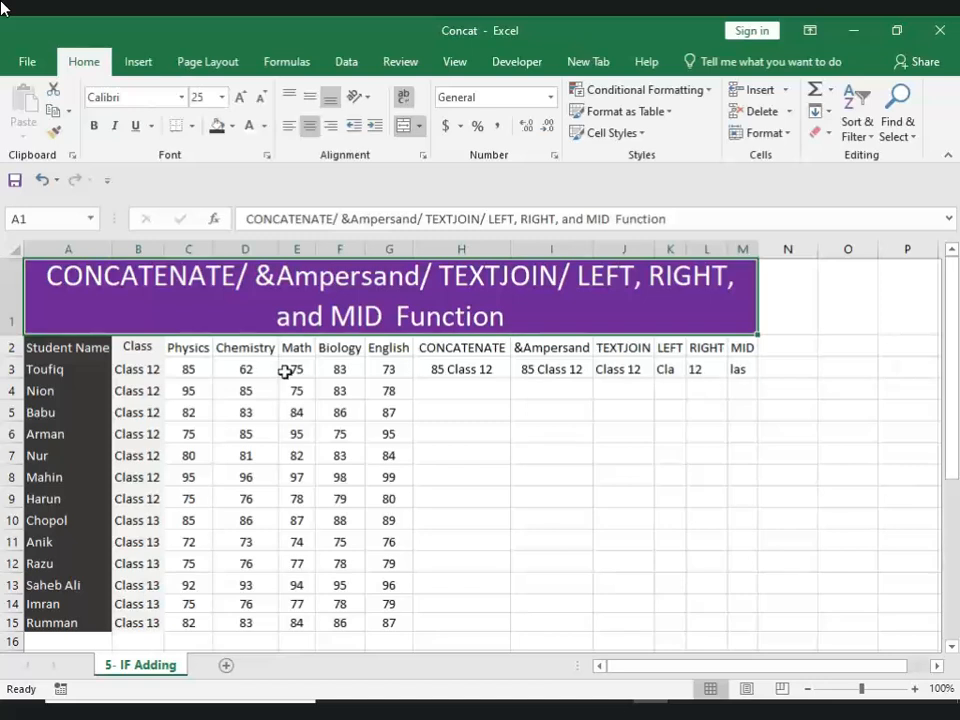
left_click(459, 390)
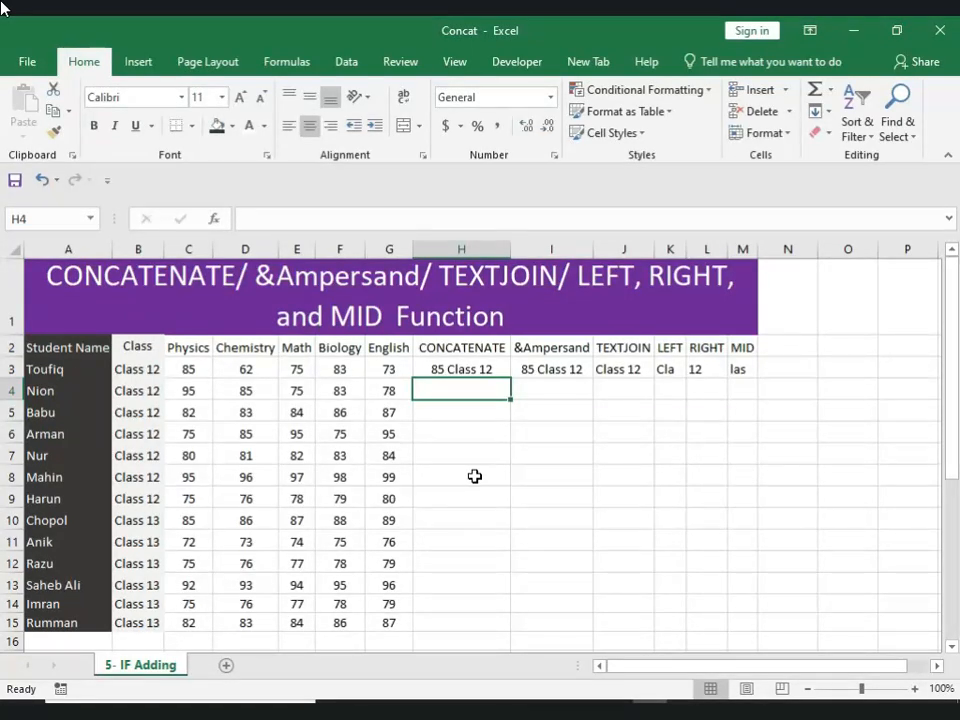
Read the CONCATENATE example sentence and its syntax in the notes below the student table.
left_click(439, 366)
left_click(438, 386)
scroll(449, 479, "down", 3)
left_click(122, 430)
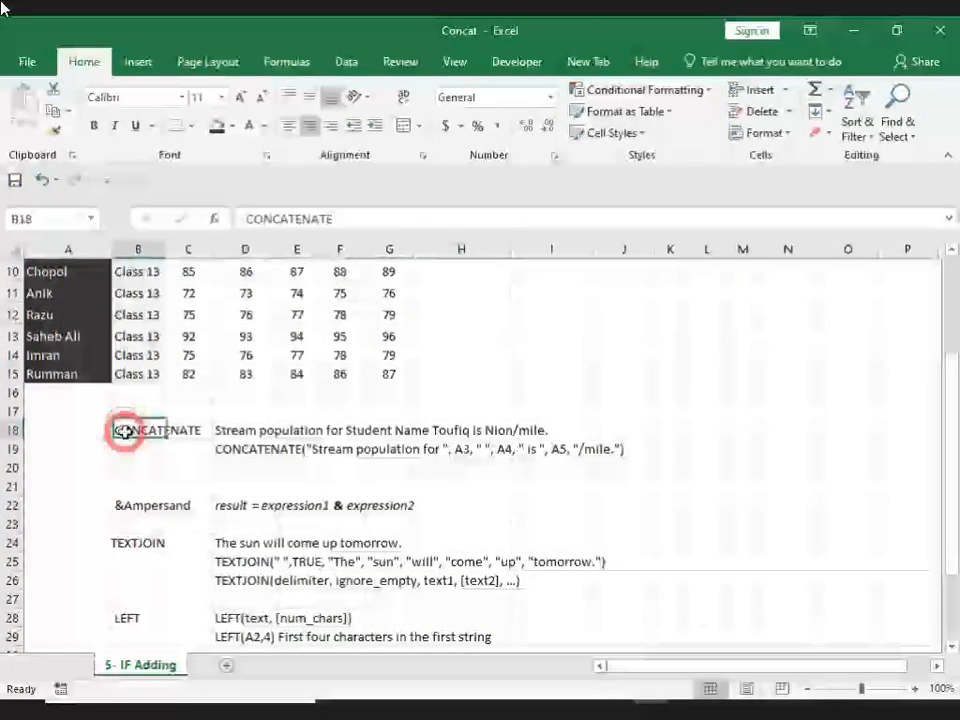
left_click(242, 465)
left_click(246, 446)
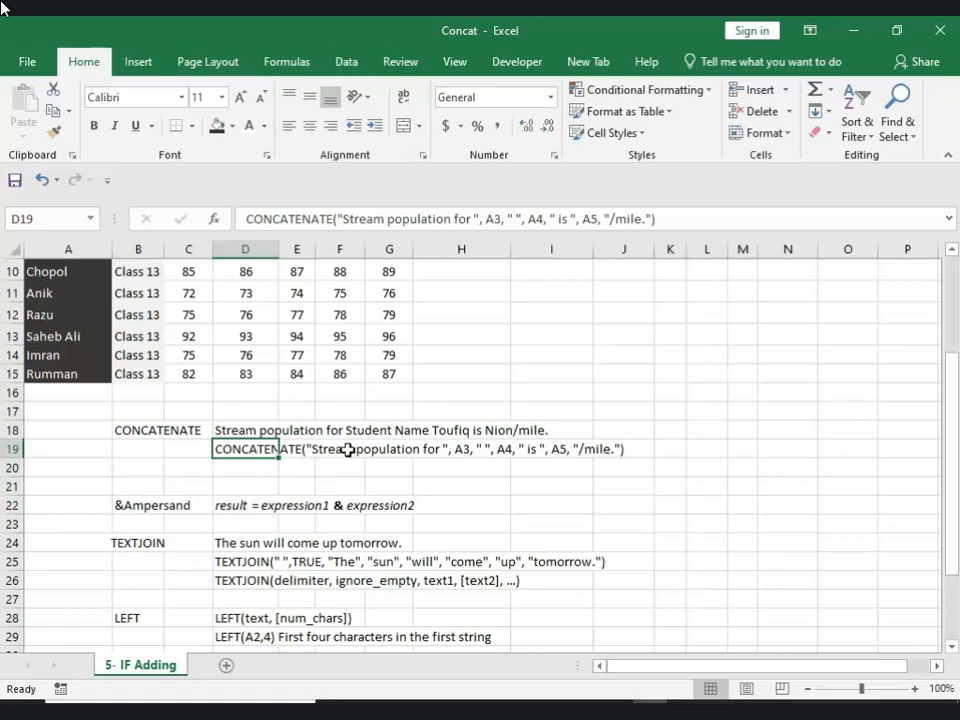
Begin a formula in cell H4 of the CONCATENATE column.
scroll(484, 471, "up", 3)
left_click(463, 389)
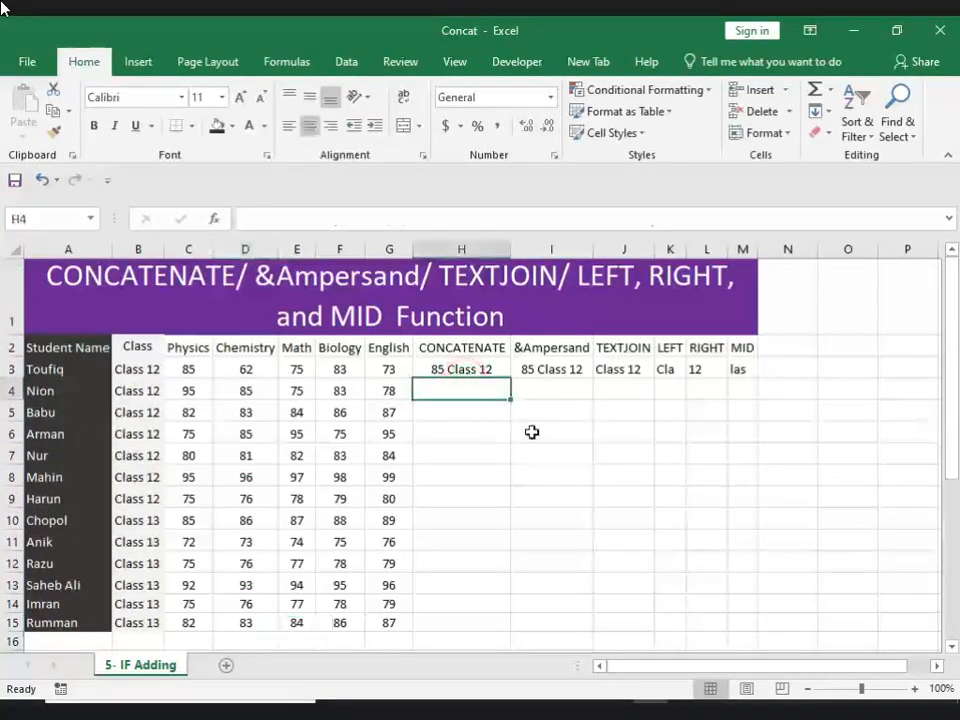
type("=")
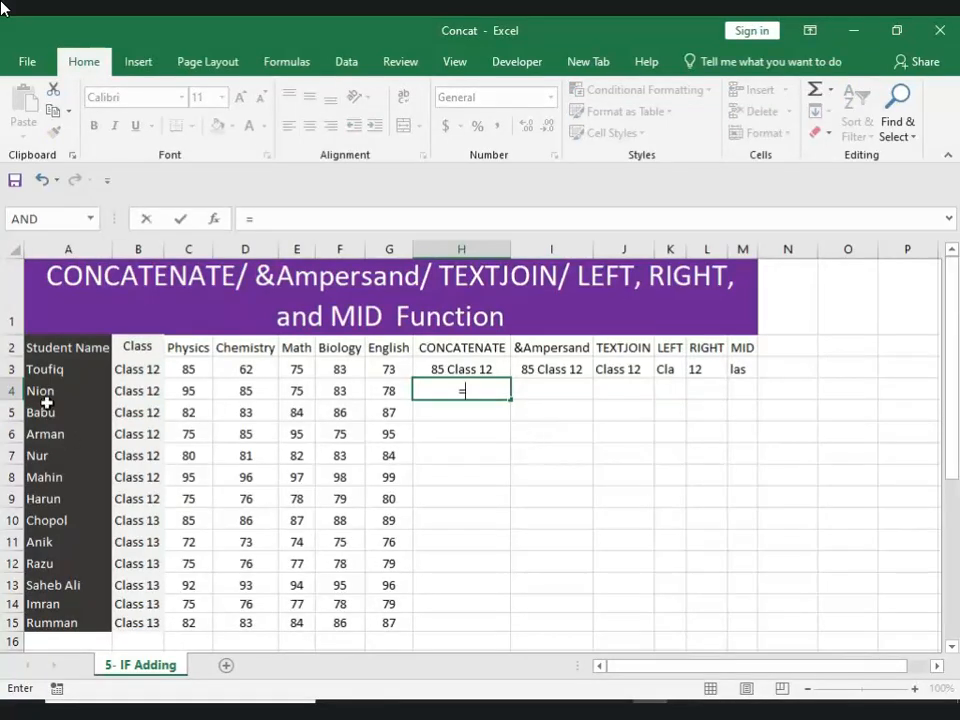
left_click(45, 391)
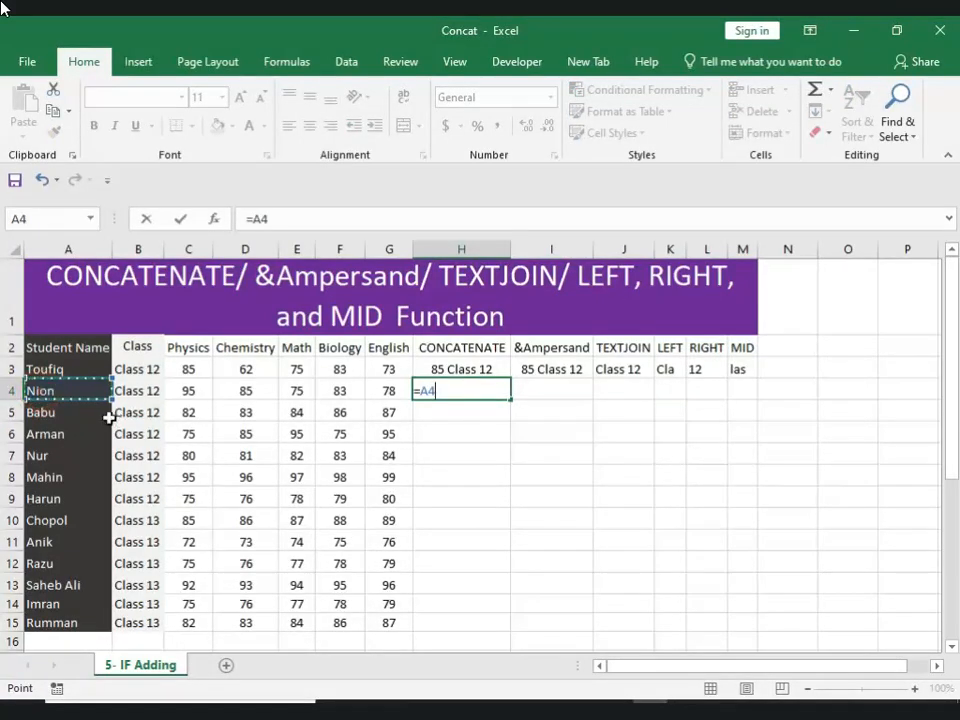
key("BackSpace")
key("BackSpace")
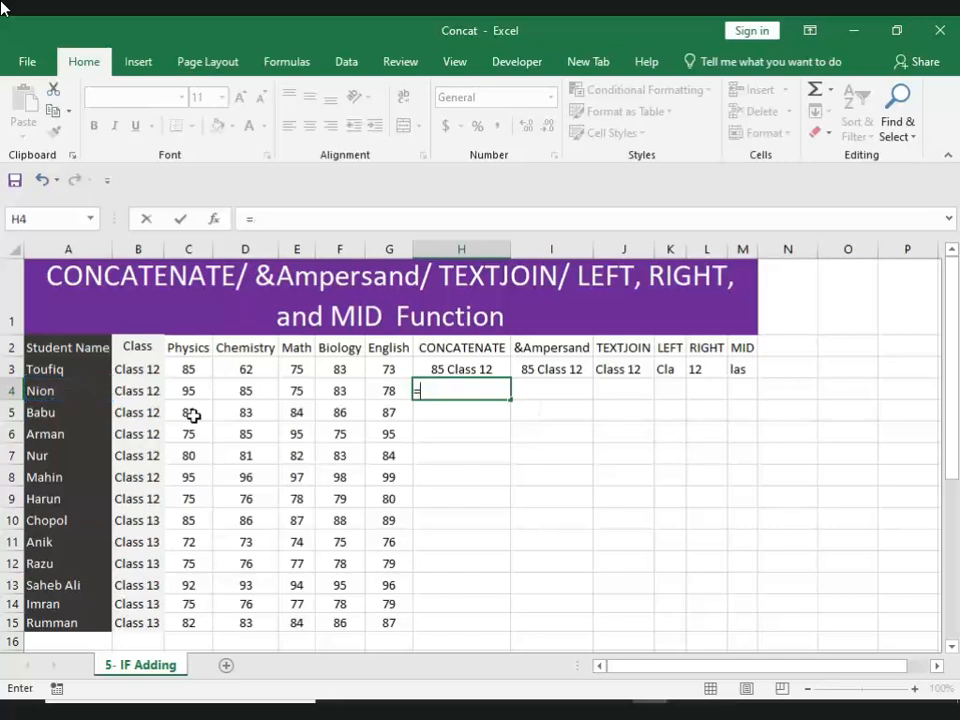
left_click(64, 392)
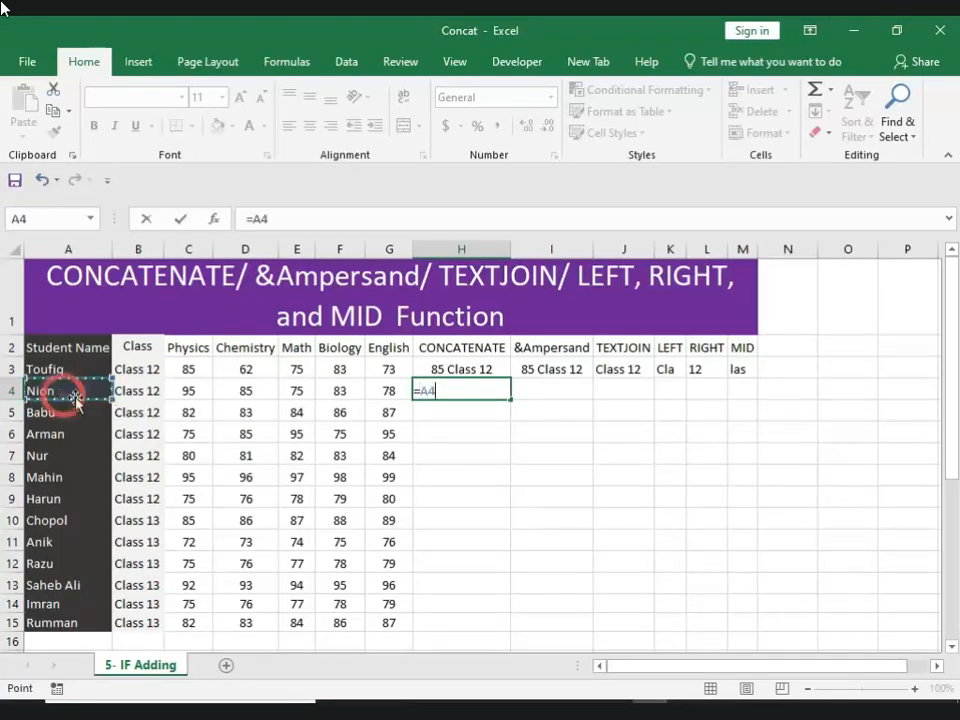
left_click(134, 398)
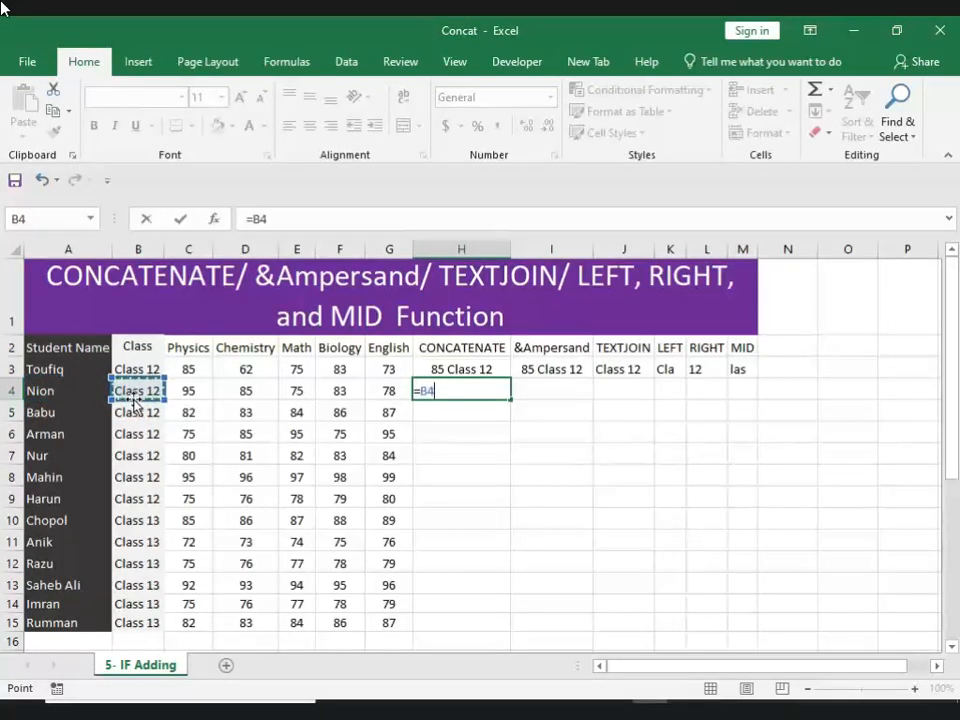
key("BackSpace")
key("BackSpace")
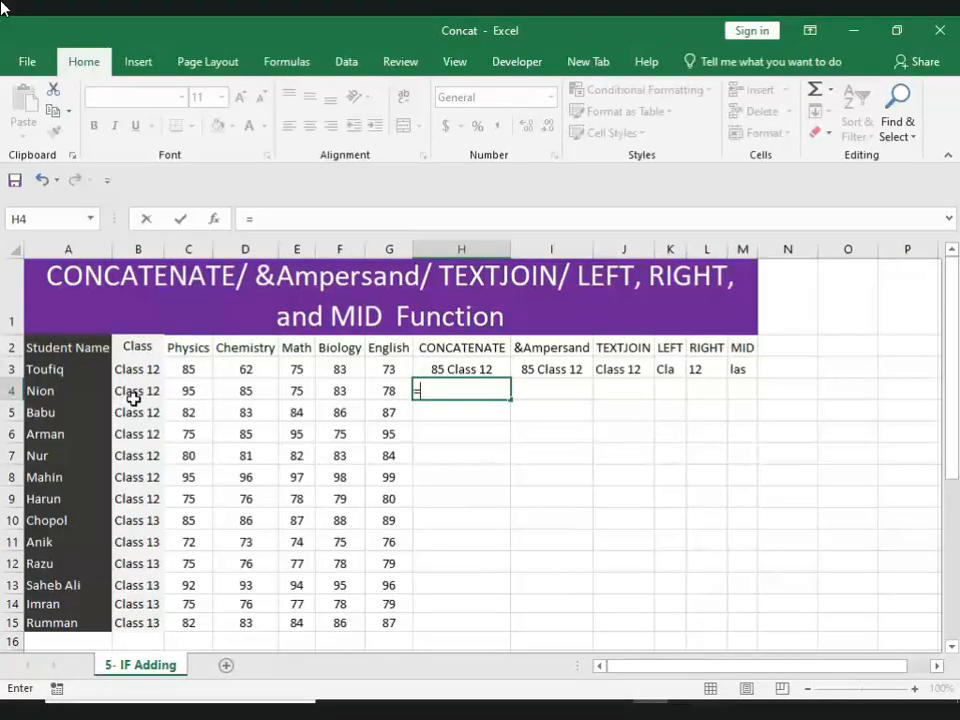
Complete the H4 formula as =CONCATENATE(A4, B4) to join the student name and class.
type("con")
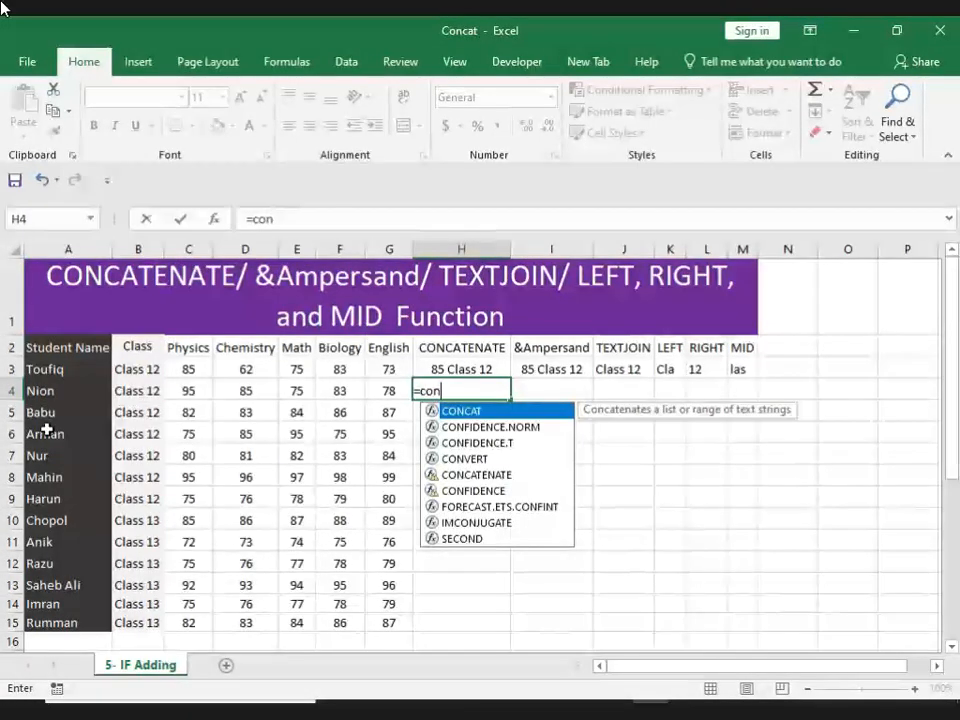
double_click(472, 475)
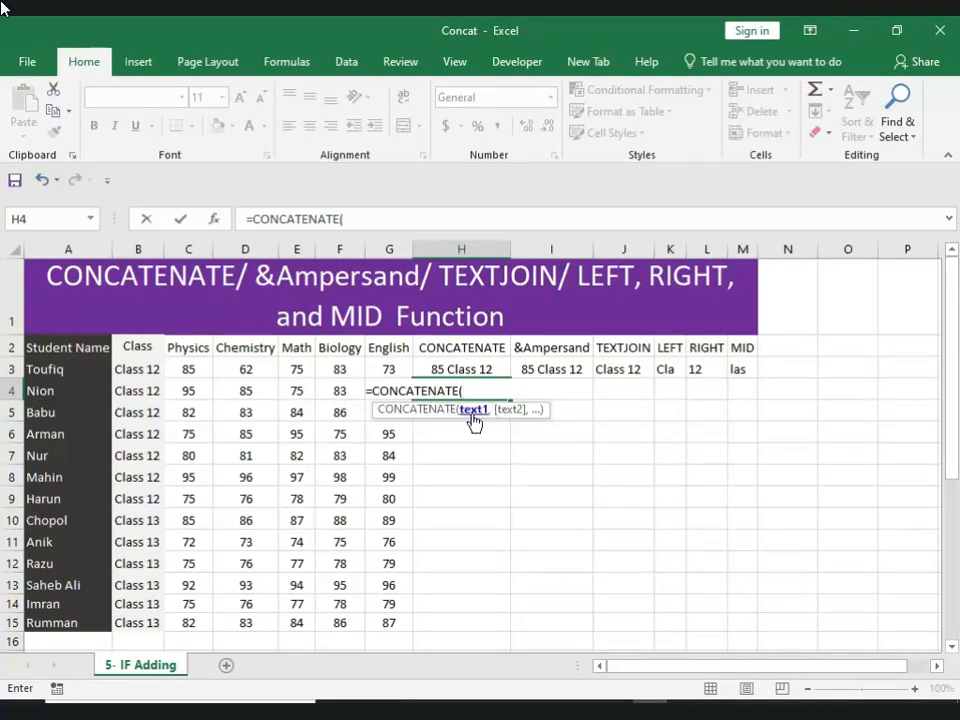
left_click(42, 390)
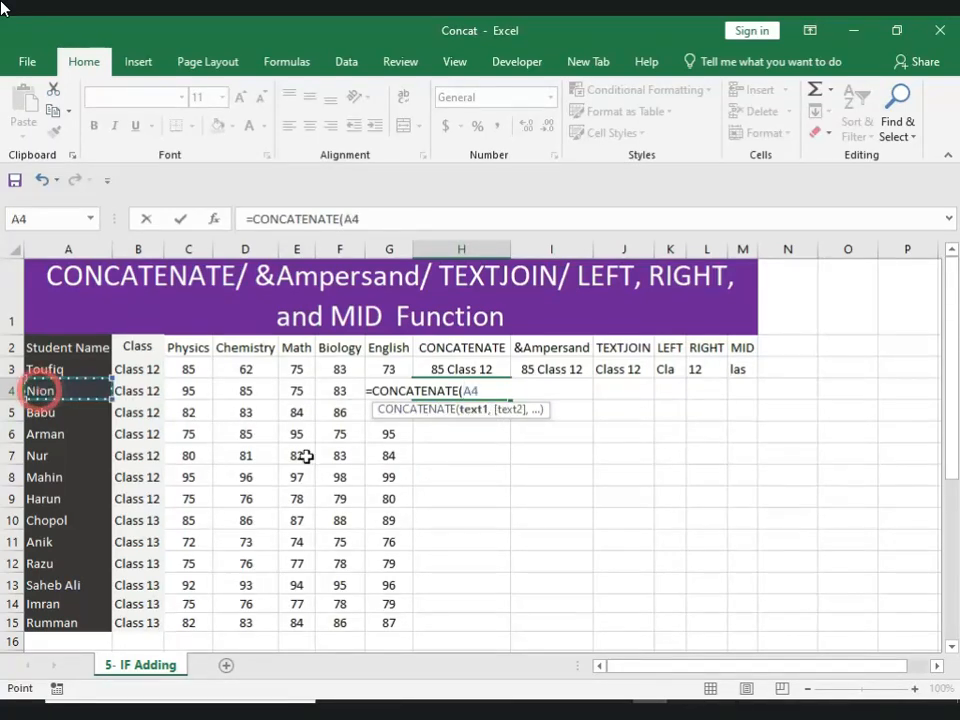
type(",")
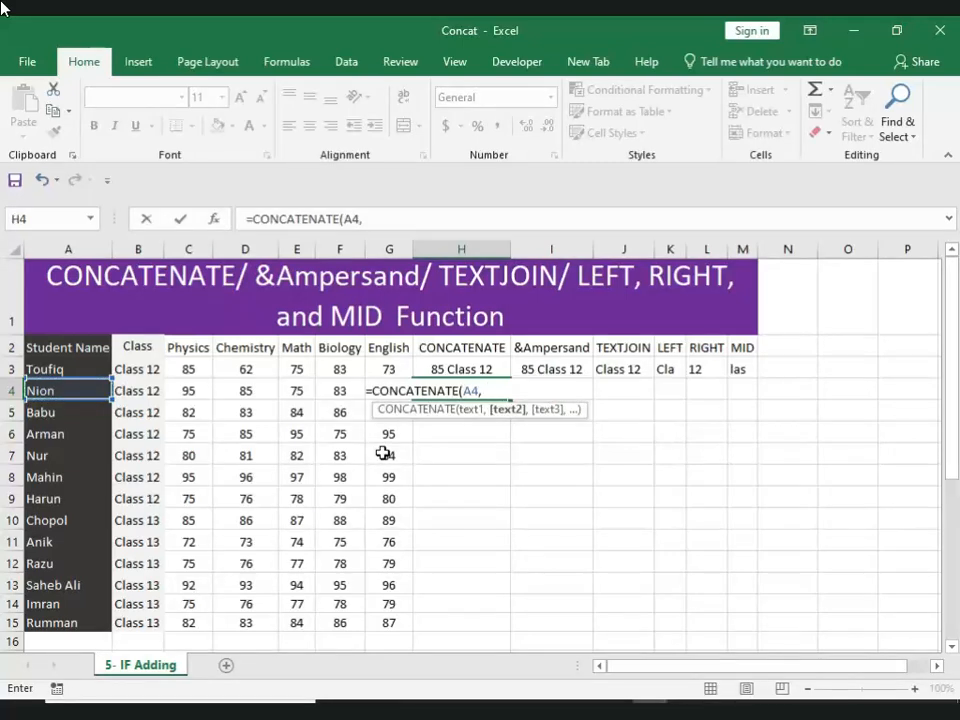
left_click(118, 391)
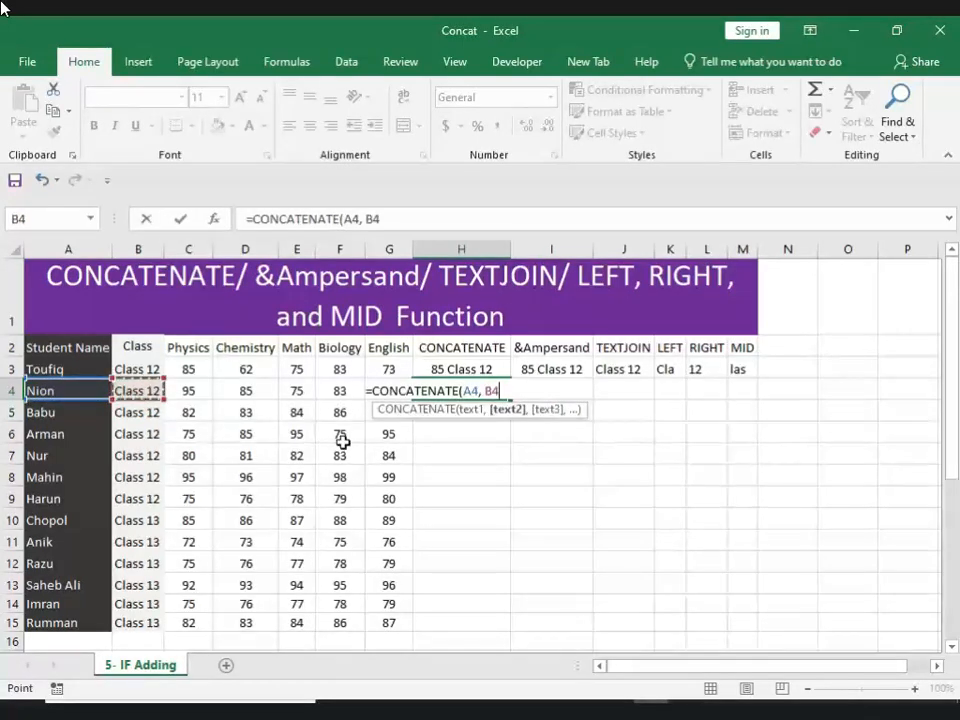
type(")")
key("Return")
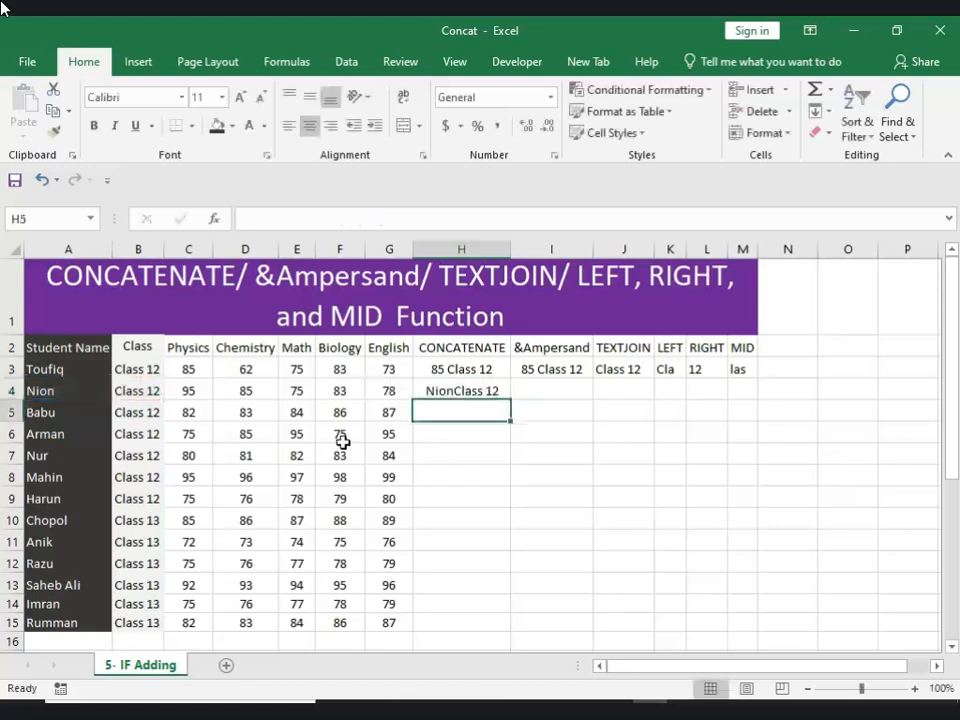
left_click(463, 388)
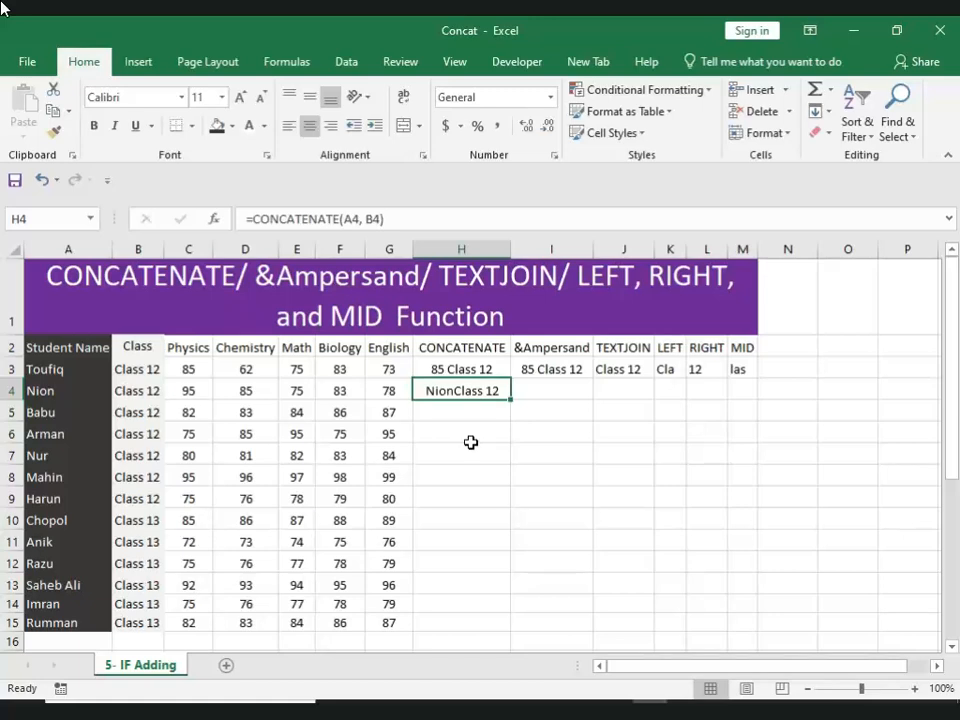
left_click(366, 219)
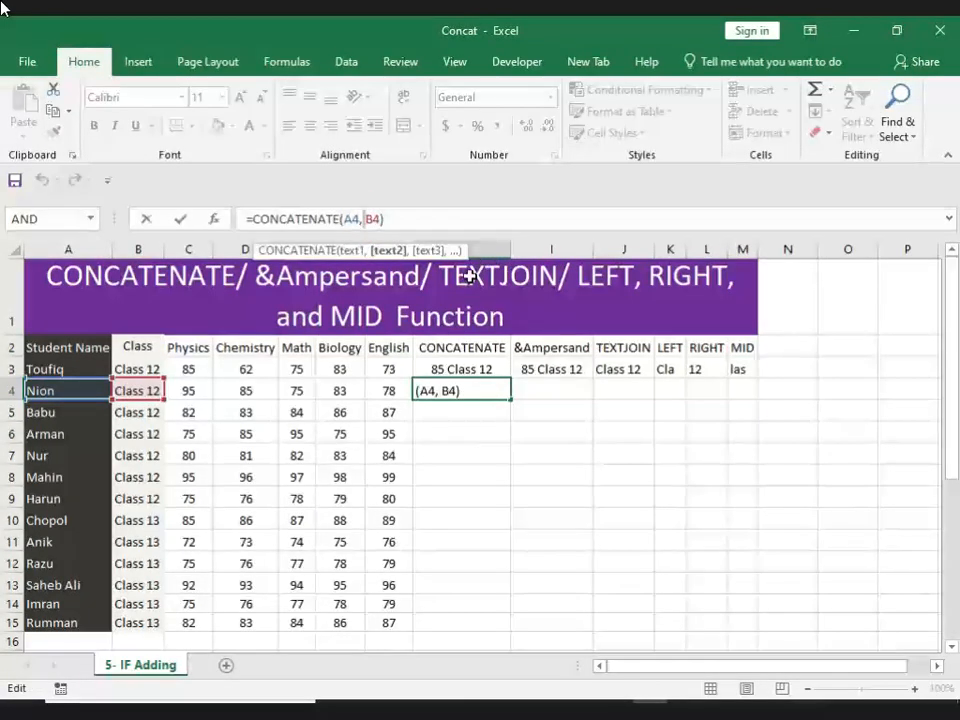
left_click(352, 219)
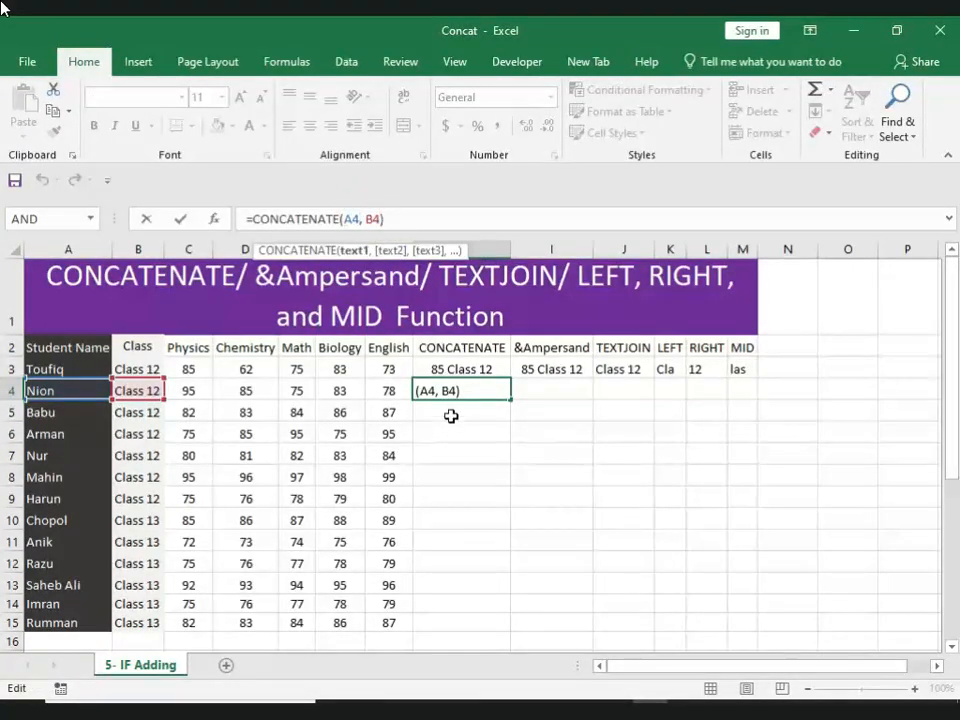
key("Return")
Add a space in quotes between the two arguments of H4, making the formula =CONCATENATE(A4, " ", B4).
left_click(440, 390)
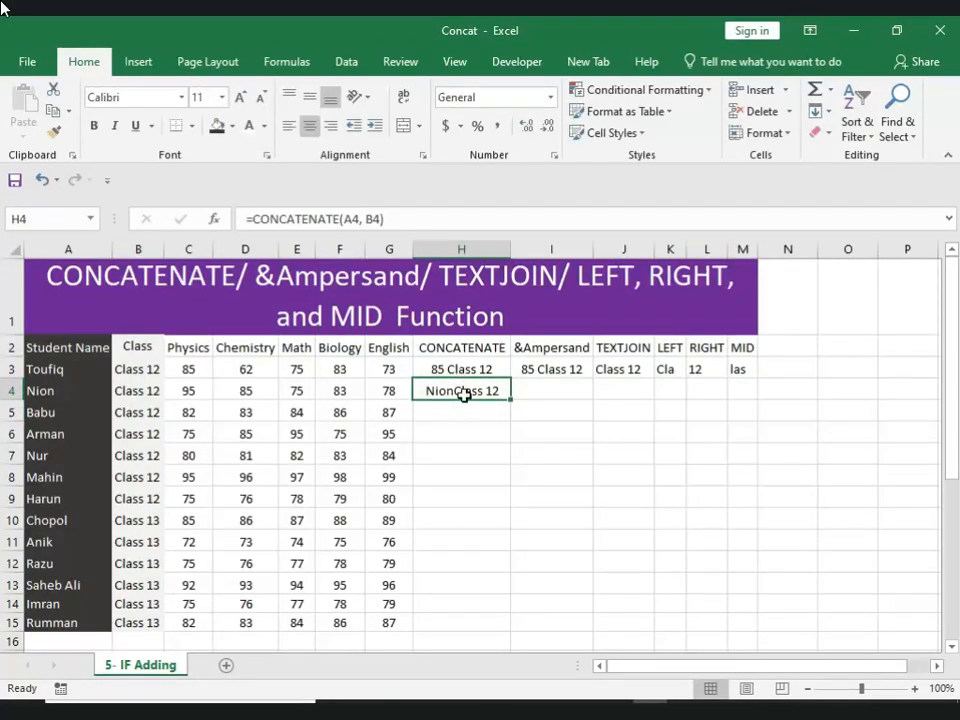
left_click(366, 218)
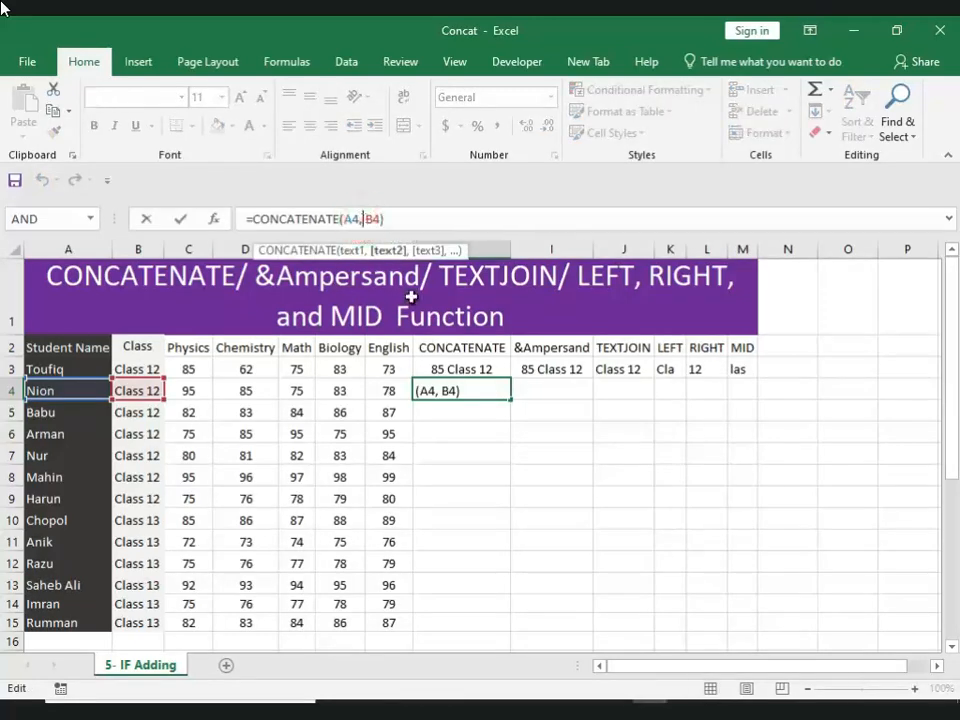
type("\"\"")
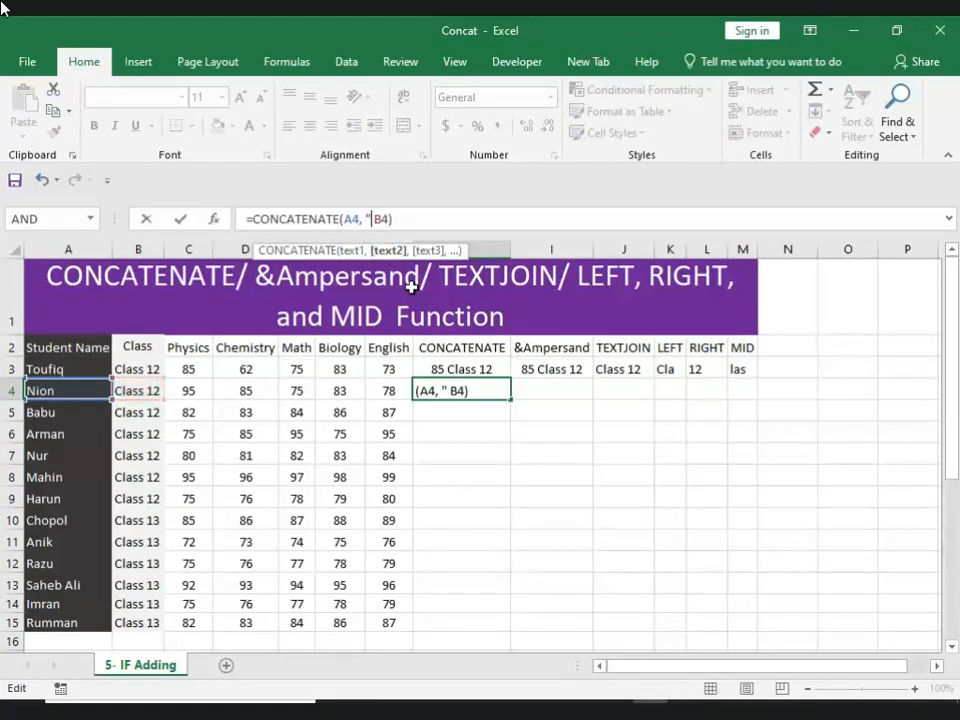
type(",")
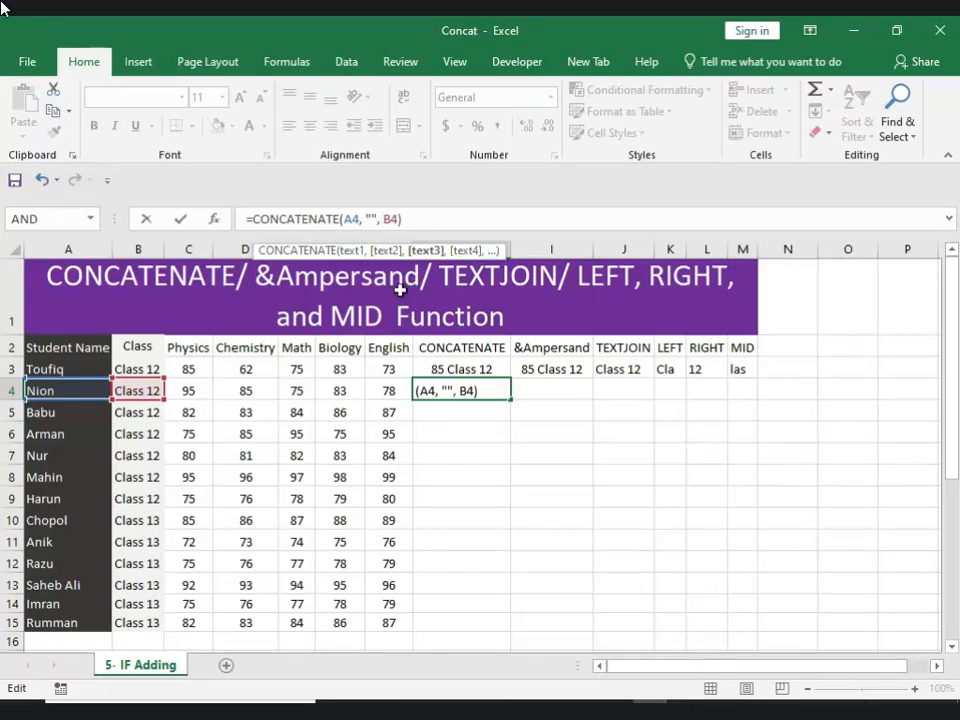
left_click(369, 212)
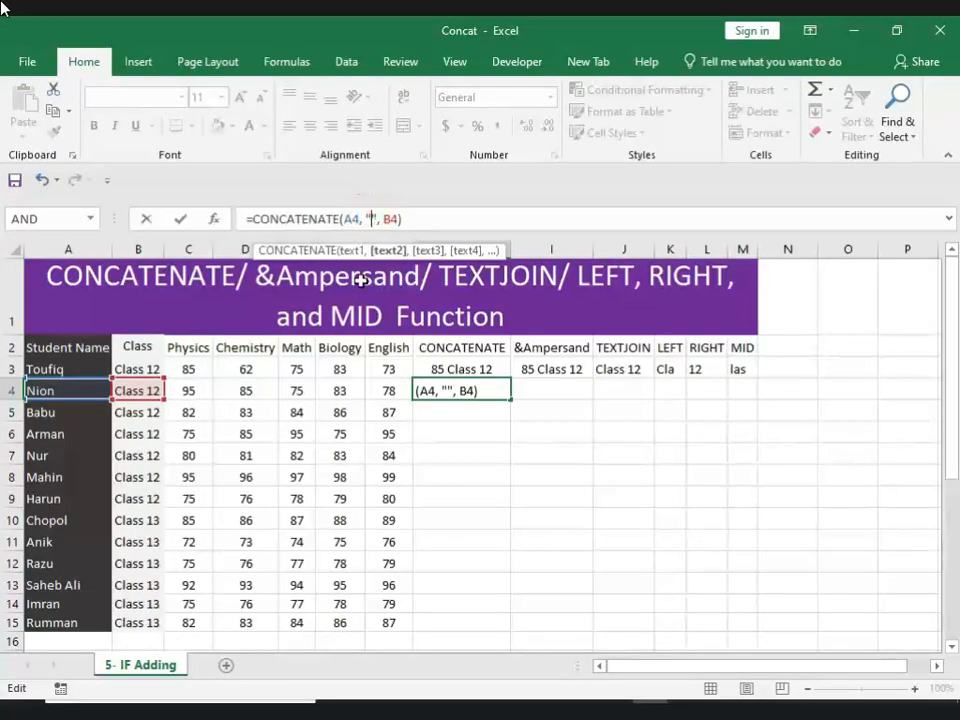
key("Return")
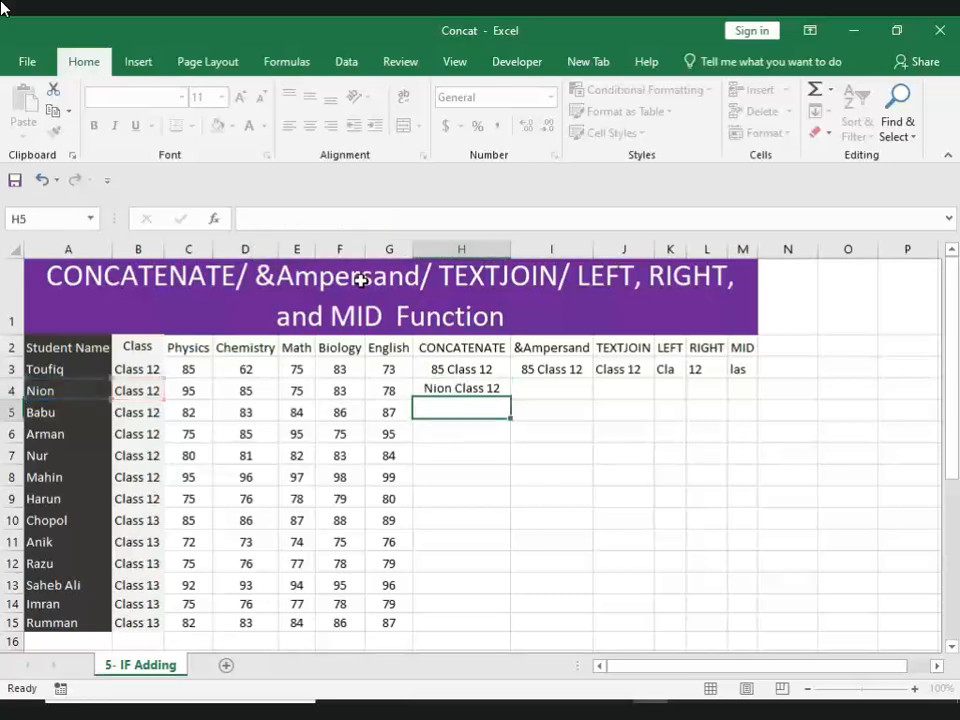
left_click(451, 387)
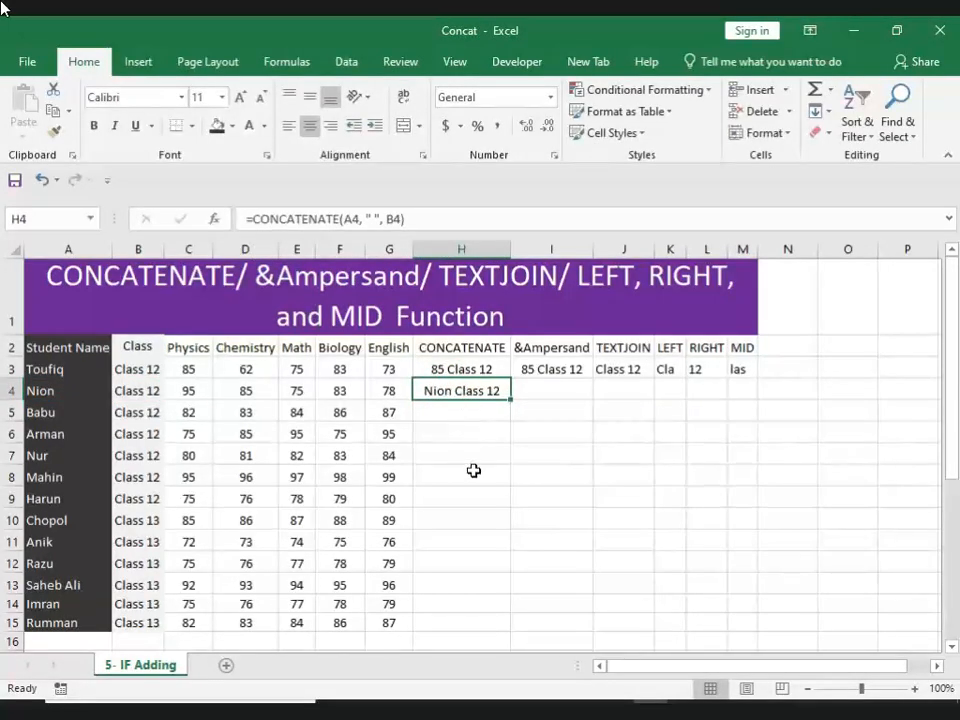
left_click(452, 391)
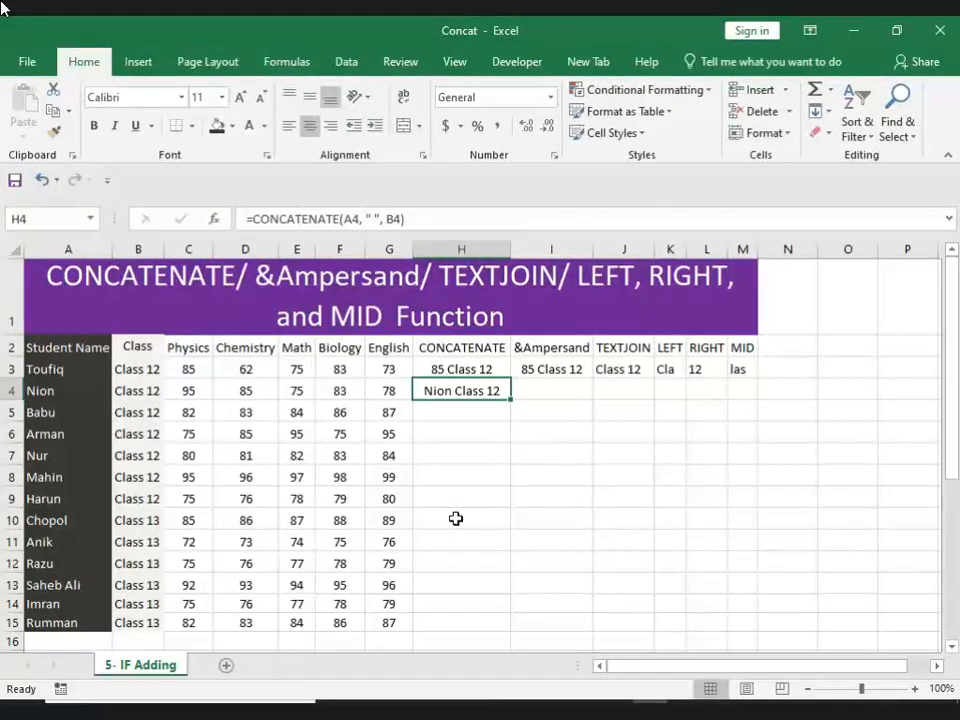
left_click(39, 455)
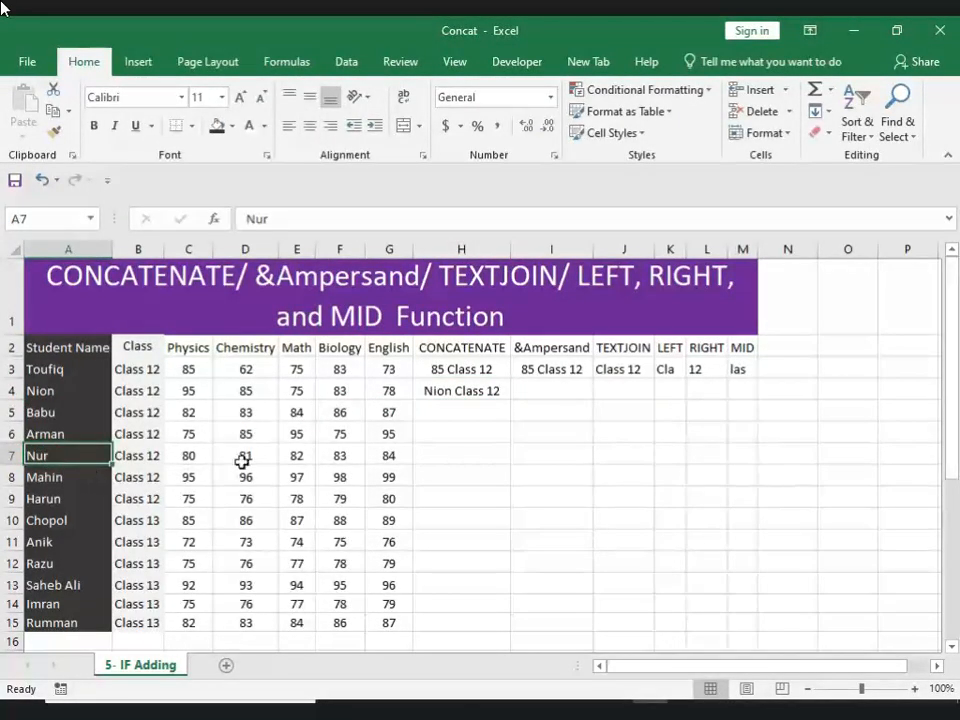
left_click(451, 451)
type("=")
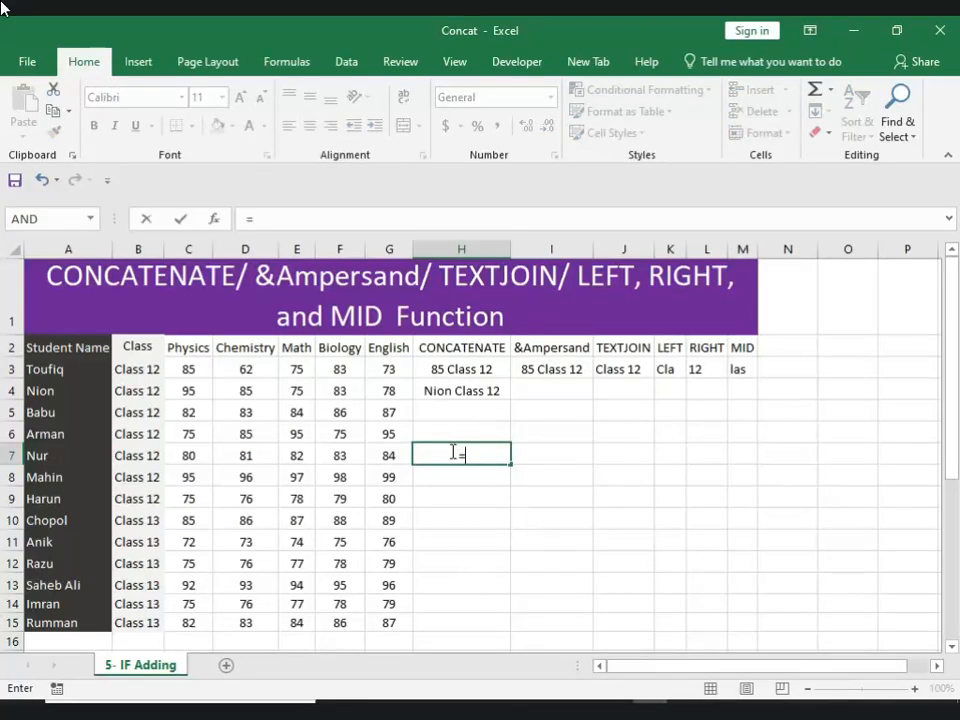
type("conca")
key("Left")
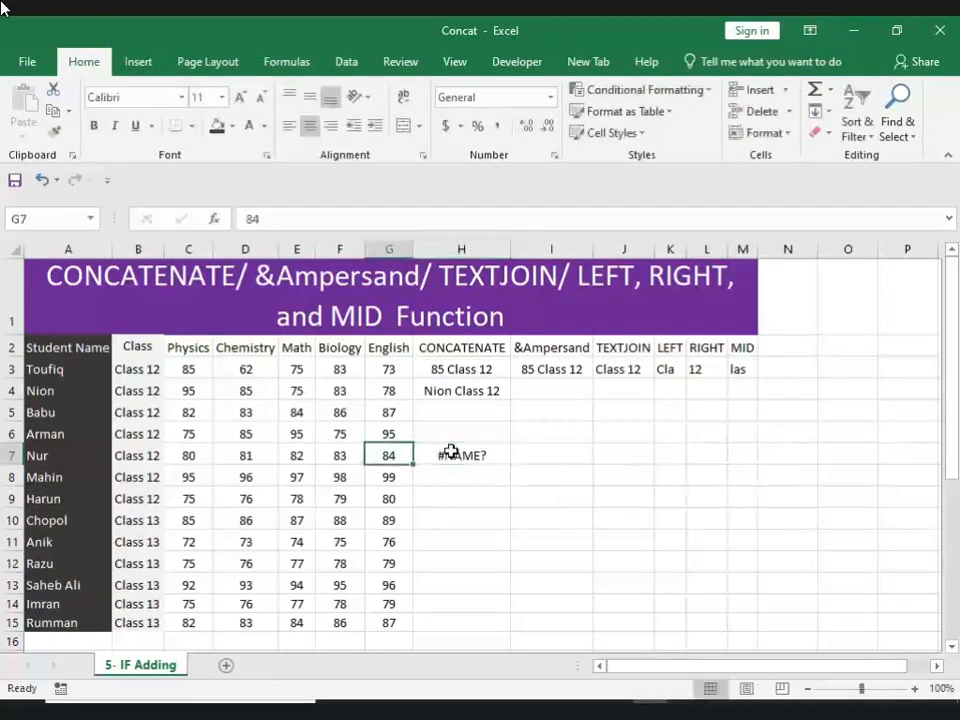
Start a formula in cell H7 with the CONCATENATE function.
left_click(489, 454)
type("=")
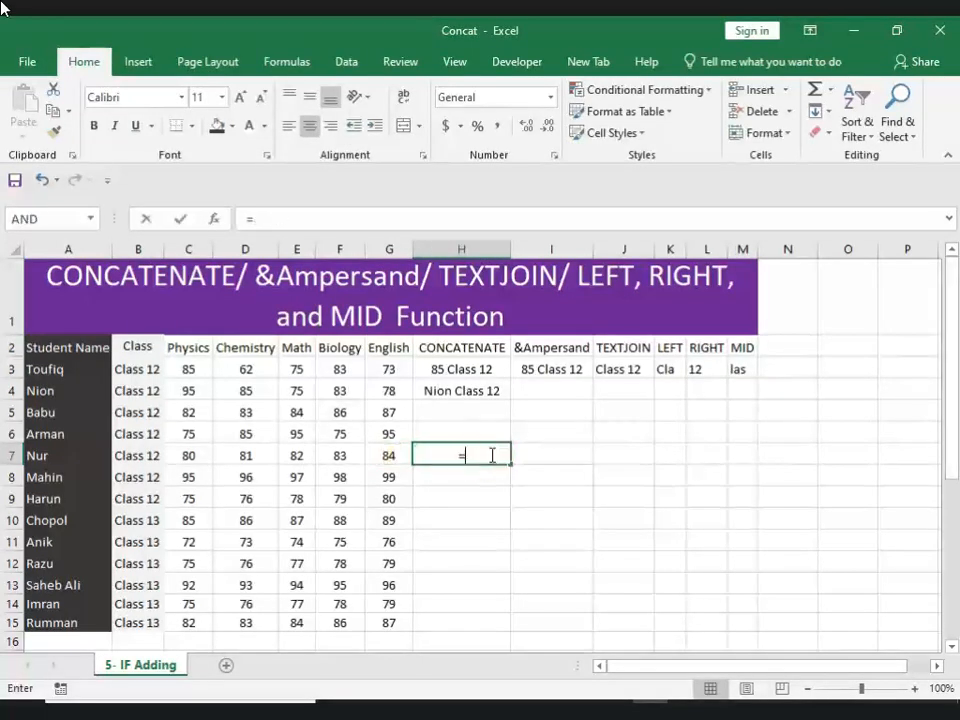
type("con")
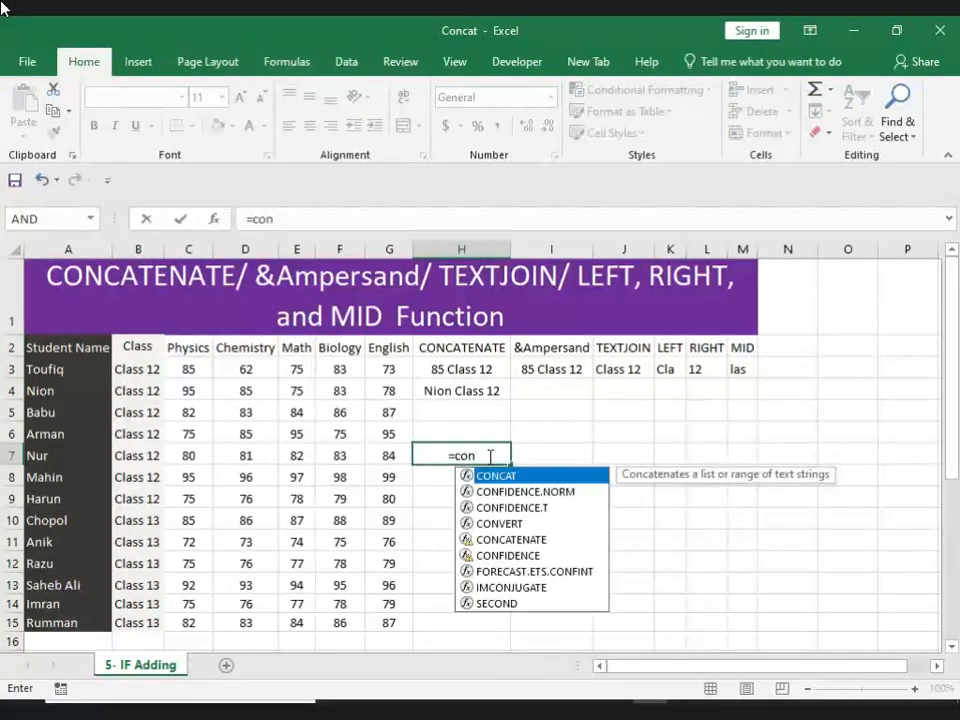
double_click(495, 541)
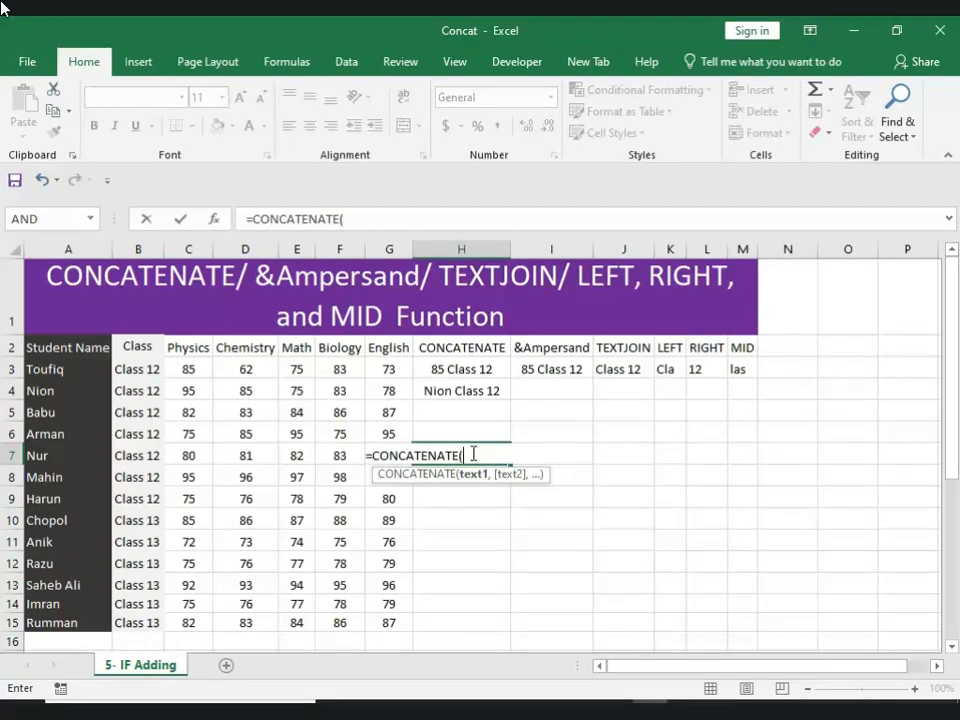
Delete the function name from the H7 formula and insert CONCATENATE again.
key("BackSpace")
key("BackSpace")
key("BackSpace")
key("BackSpace")
key("BackSpace")
key("BackSpace")
key("BackSpace")
key("BackSpace")
key("BackSpace")
key("BackSpace")
key("BackSpace")
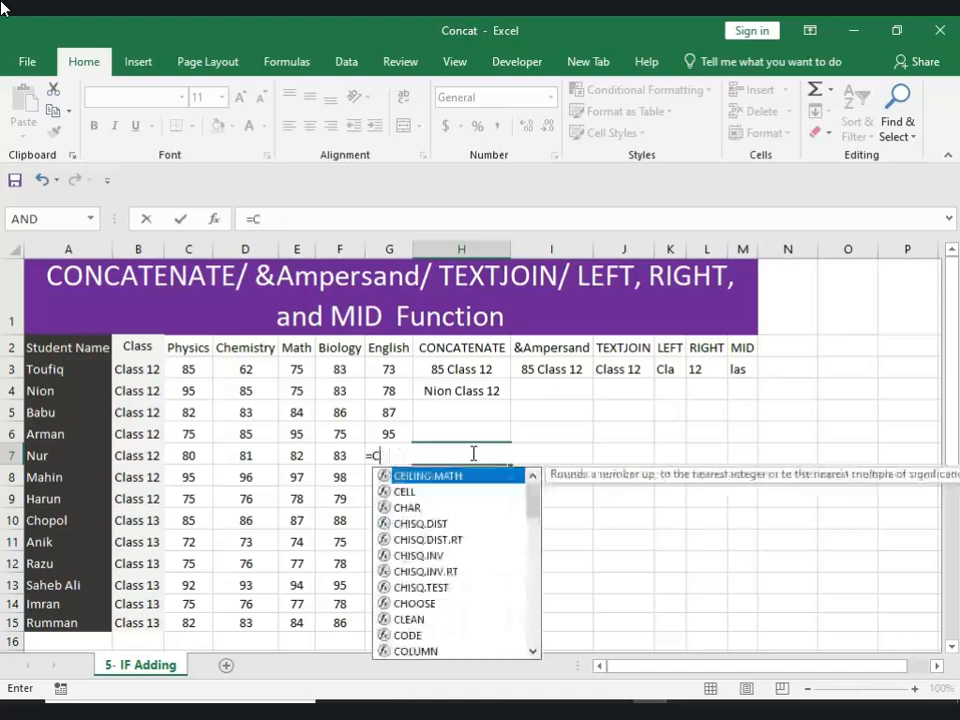
key("BackSpace")
type("concen")
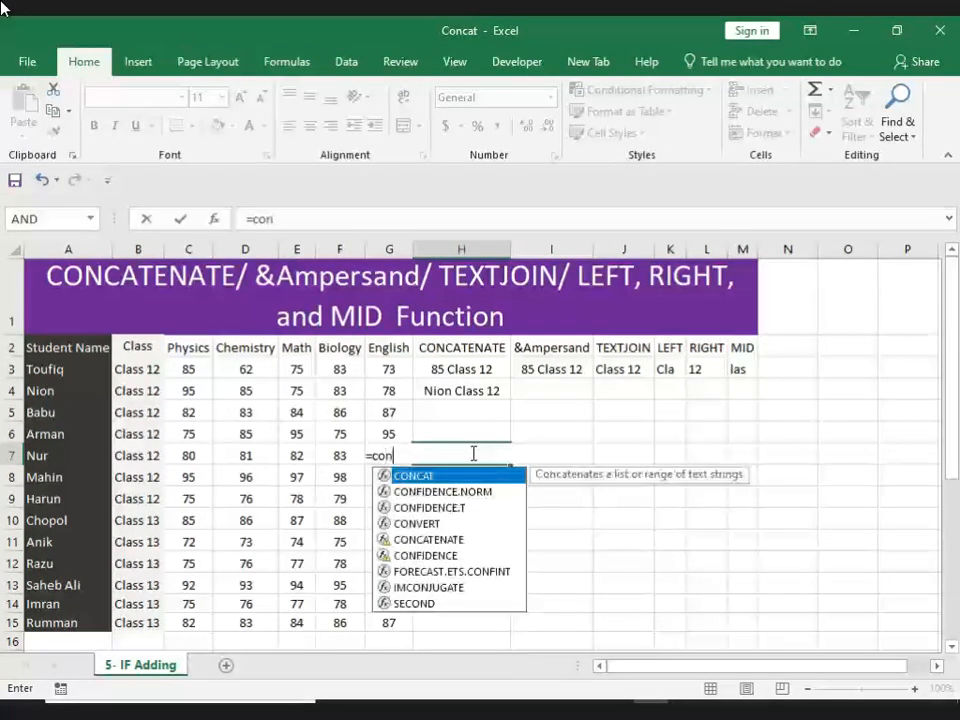
key("BackSpace")
key("BackSpace")
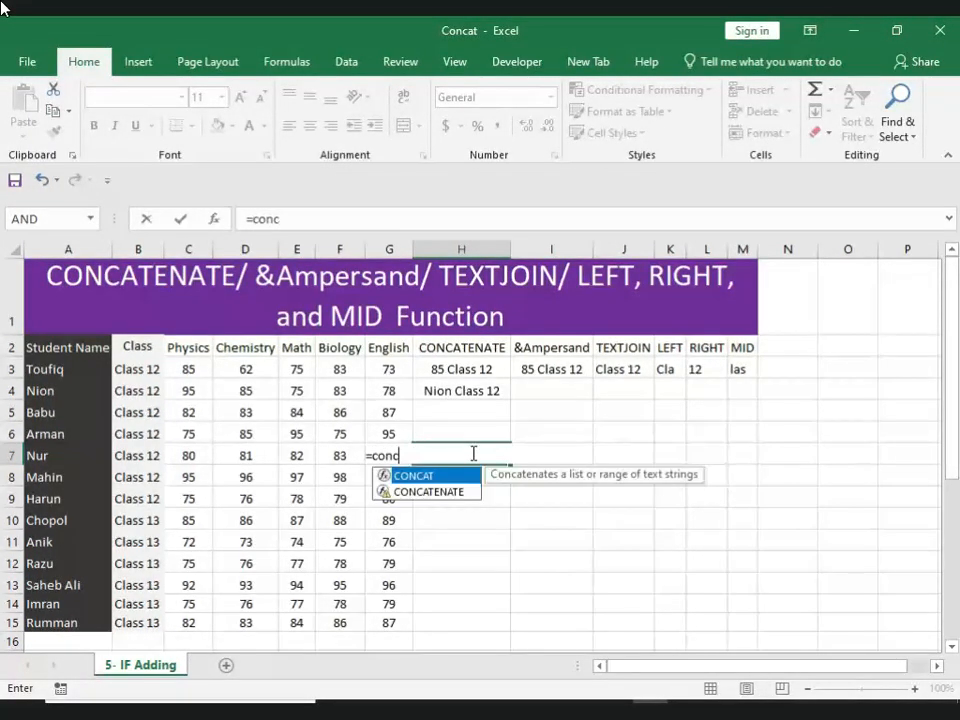
double_click(427, 489)
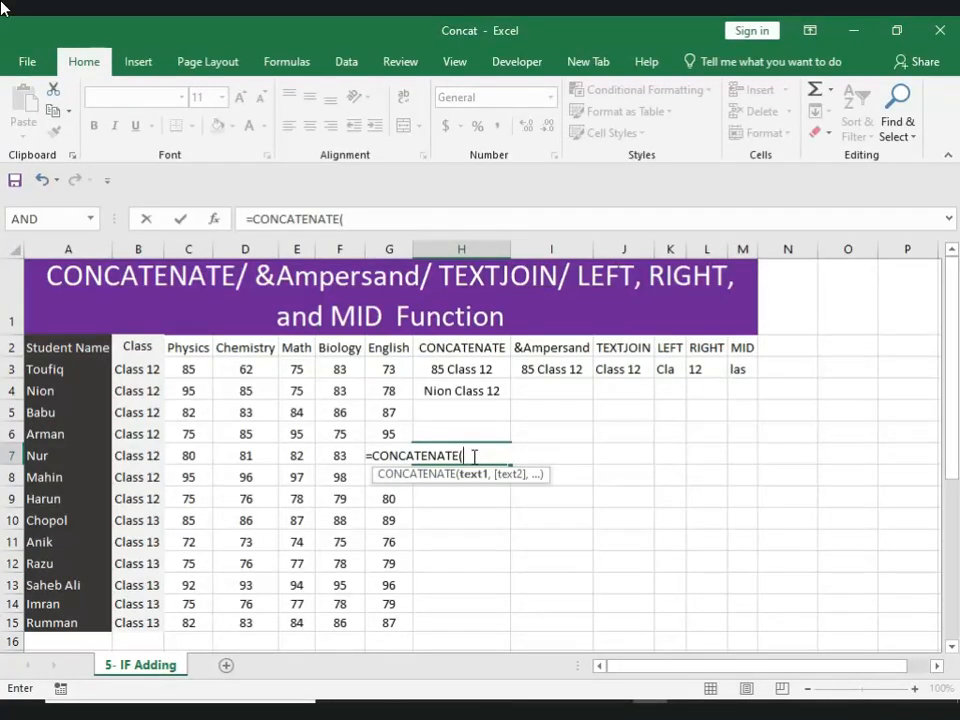
Complete the H7 formula as =CONCATENATE(A7, B7) to join the student name and class.
type(")")
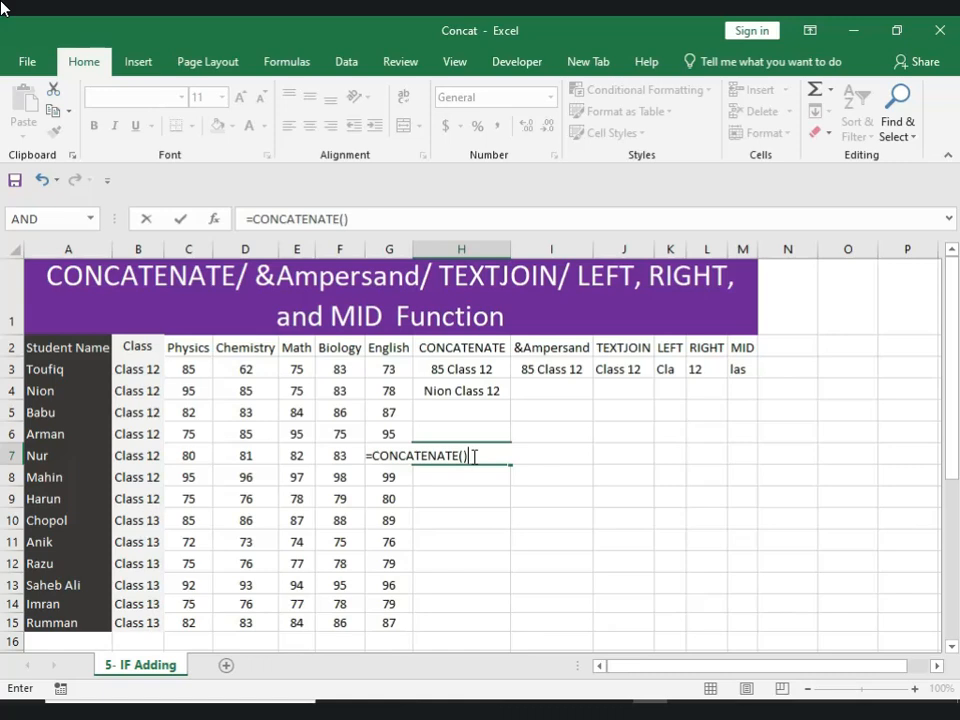
left_click(463, 455)
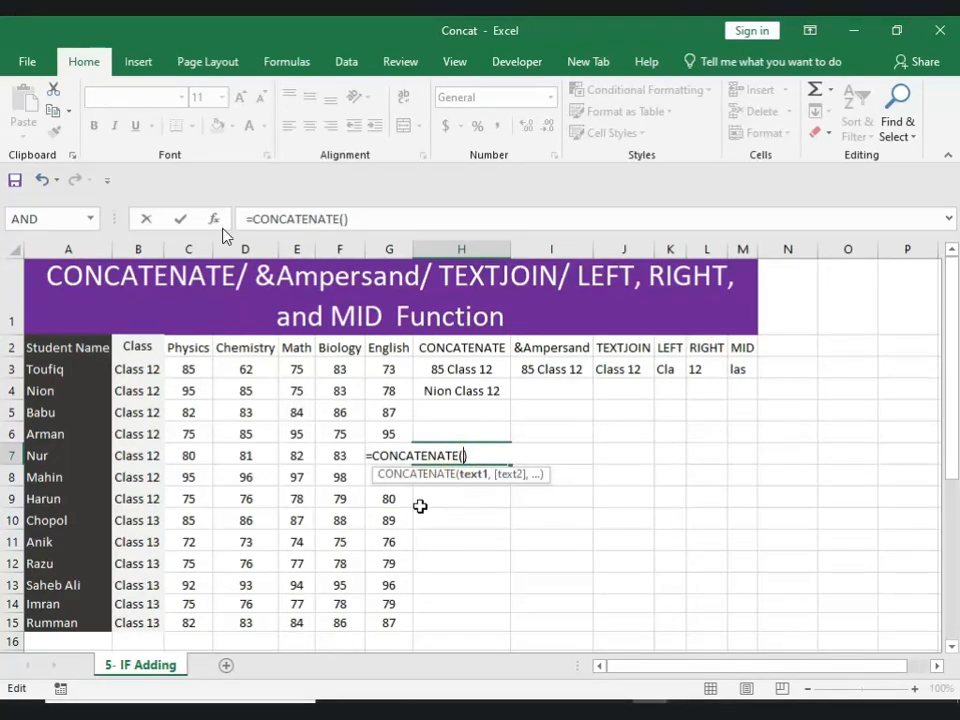
left_click(43, 455)
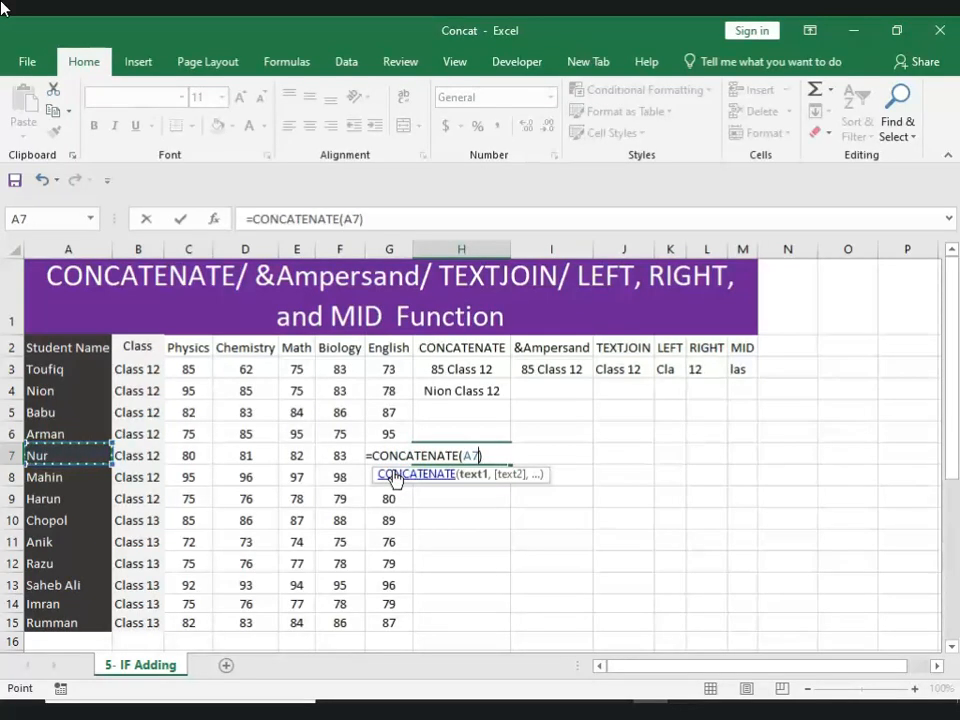
type(",")
left_click(140, 452)
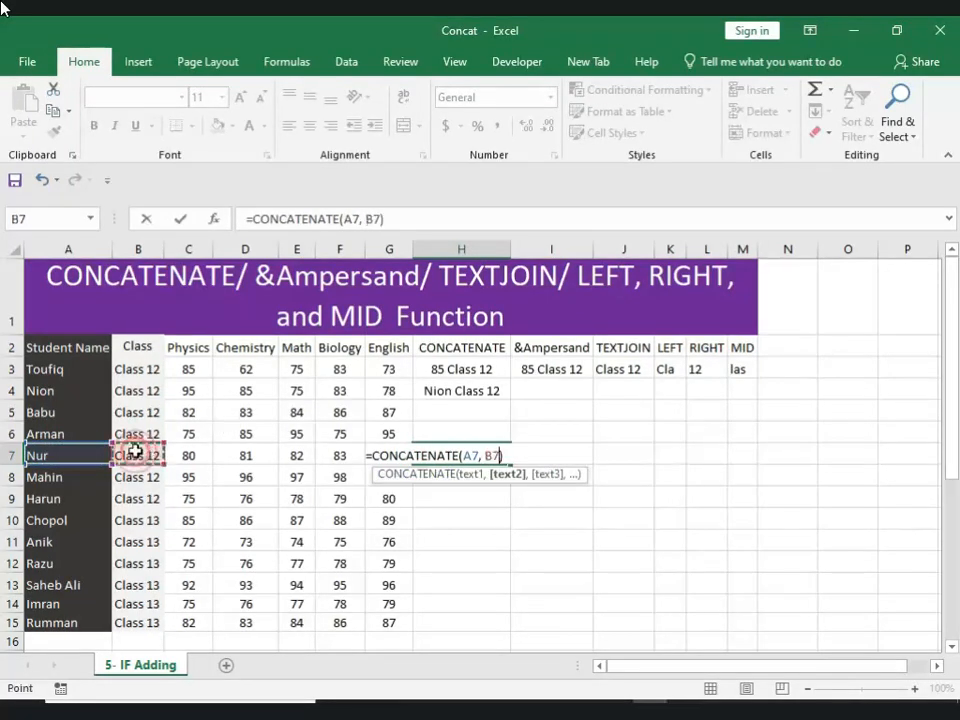
key("Return")
Add a space in quotes as a middle argument of H7, making the formula =CONCATENATE(A7, " ",B7).
left_click(452, 457)
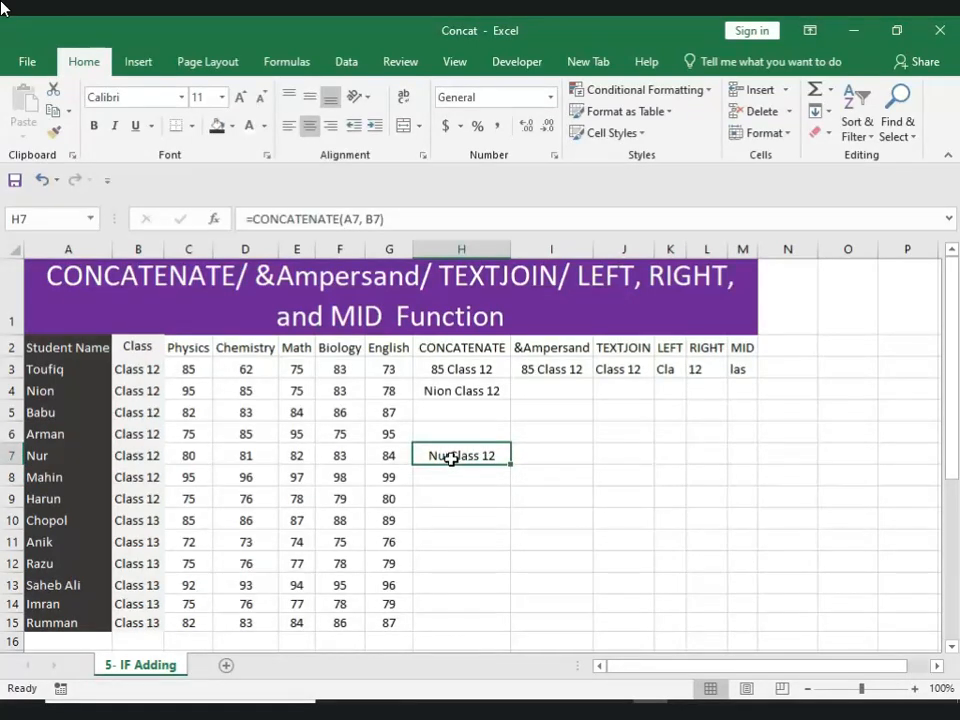
left_click(366, 218)
type(",")
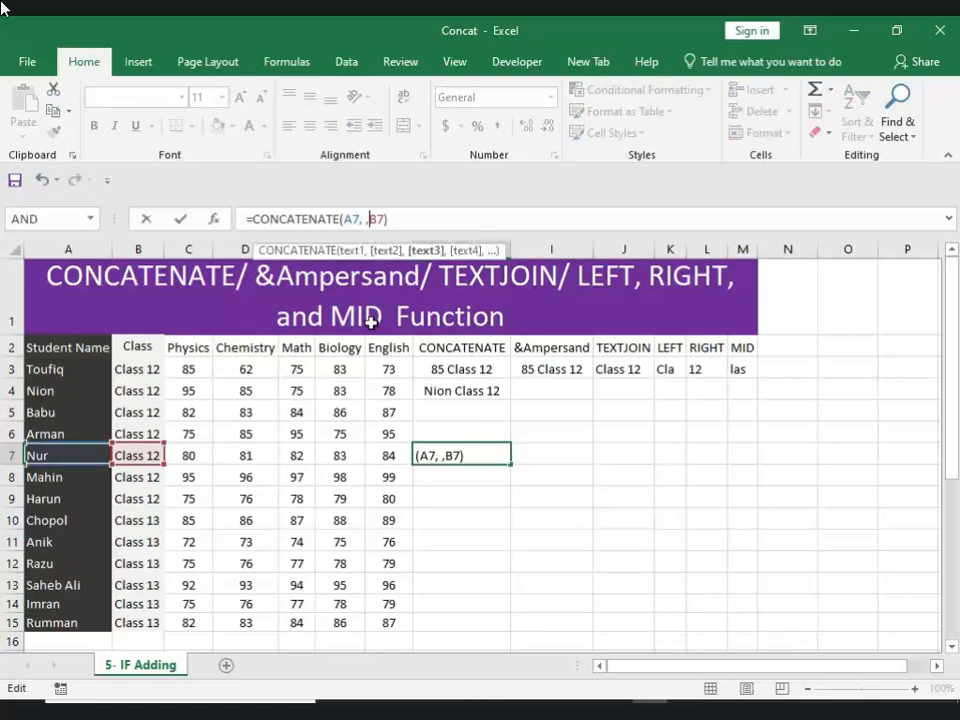
key("Left")
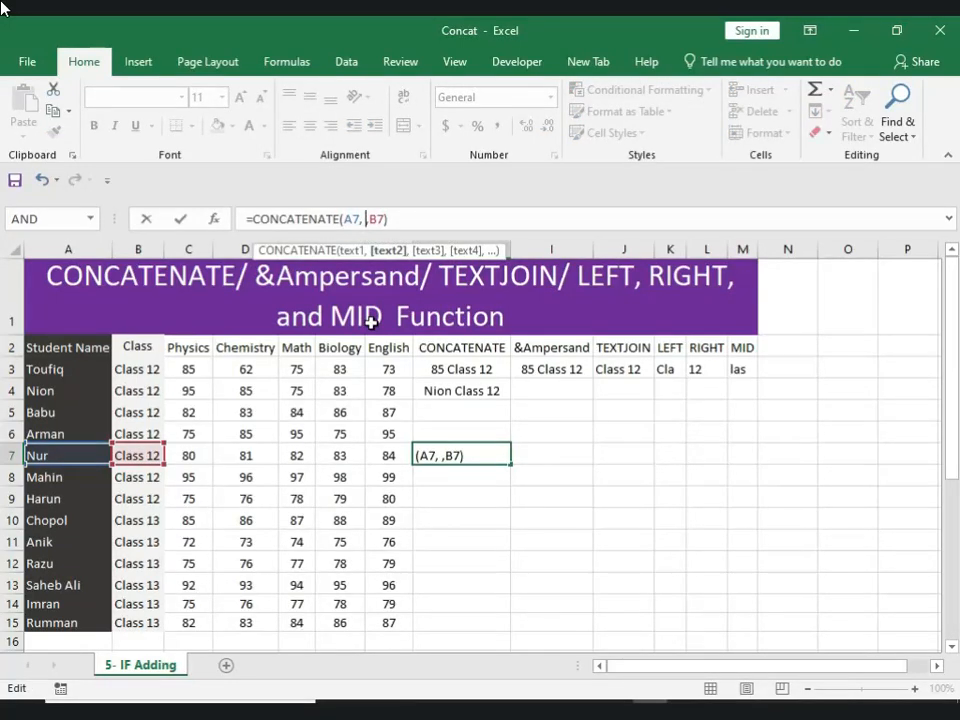
type("\"\"")
left_click(372, 218)
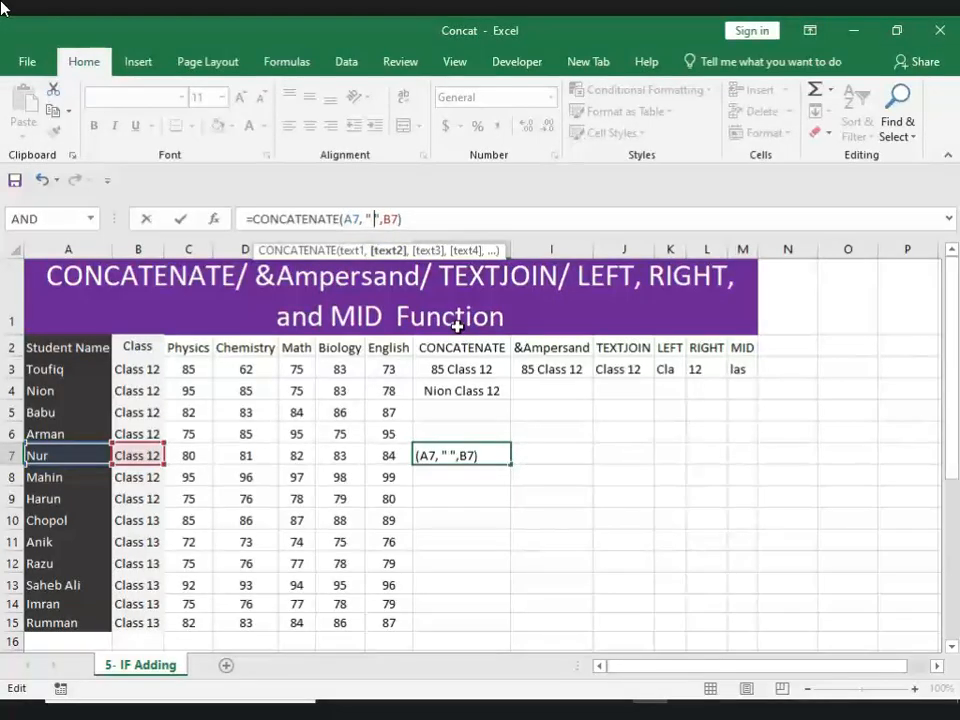
key("Return")
Insert the word "is" with a space before and after it in the quoted middle argument of H7.
left_click(433, 447)
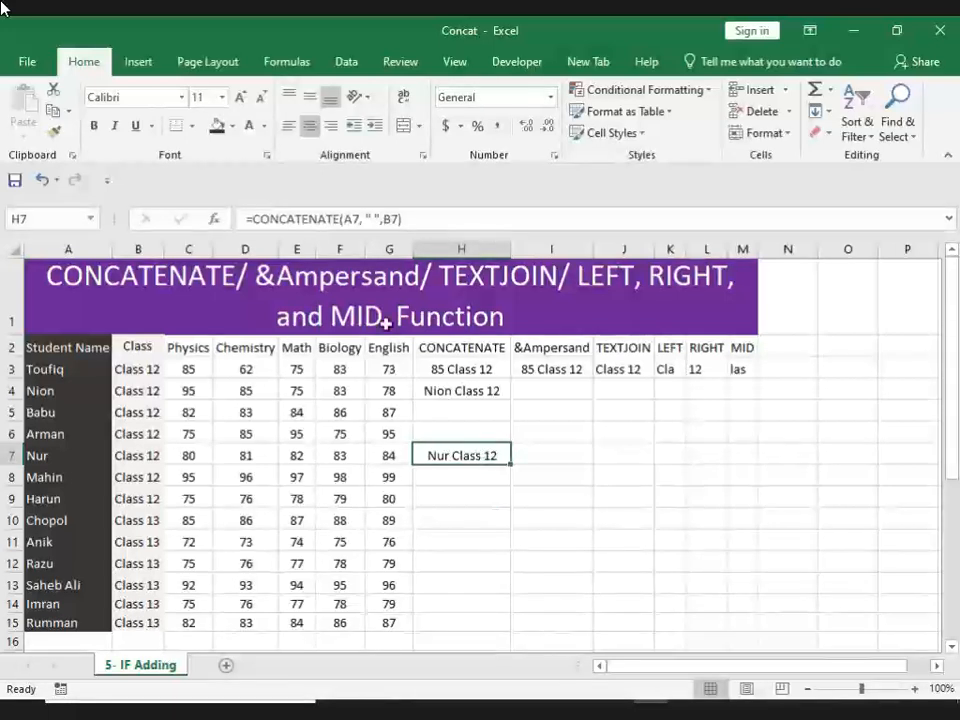
left_click(373, 219)
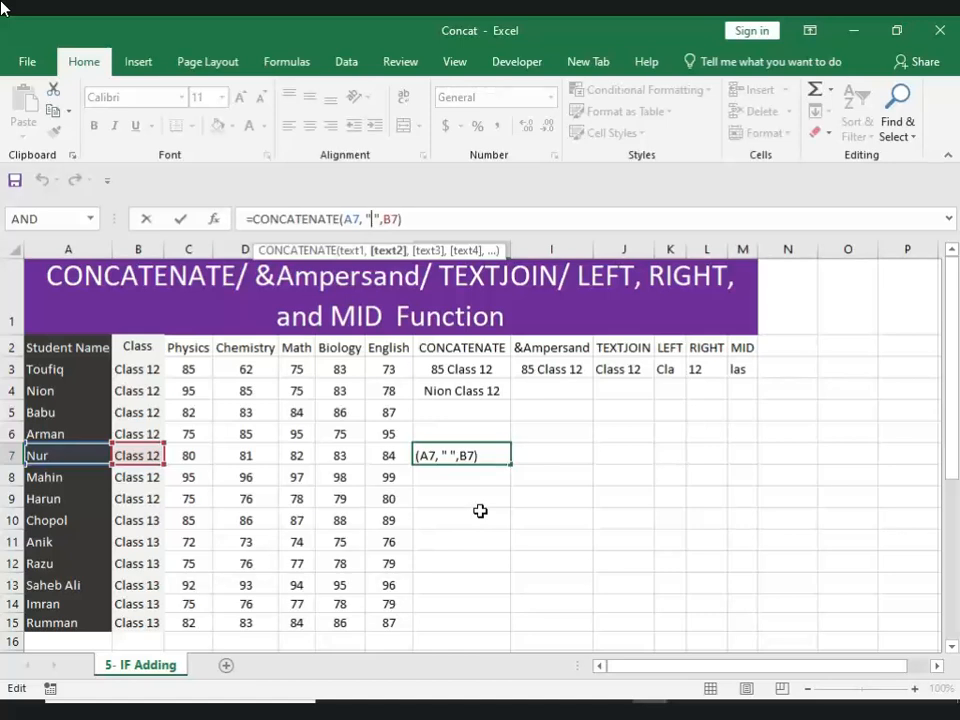
type("is")
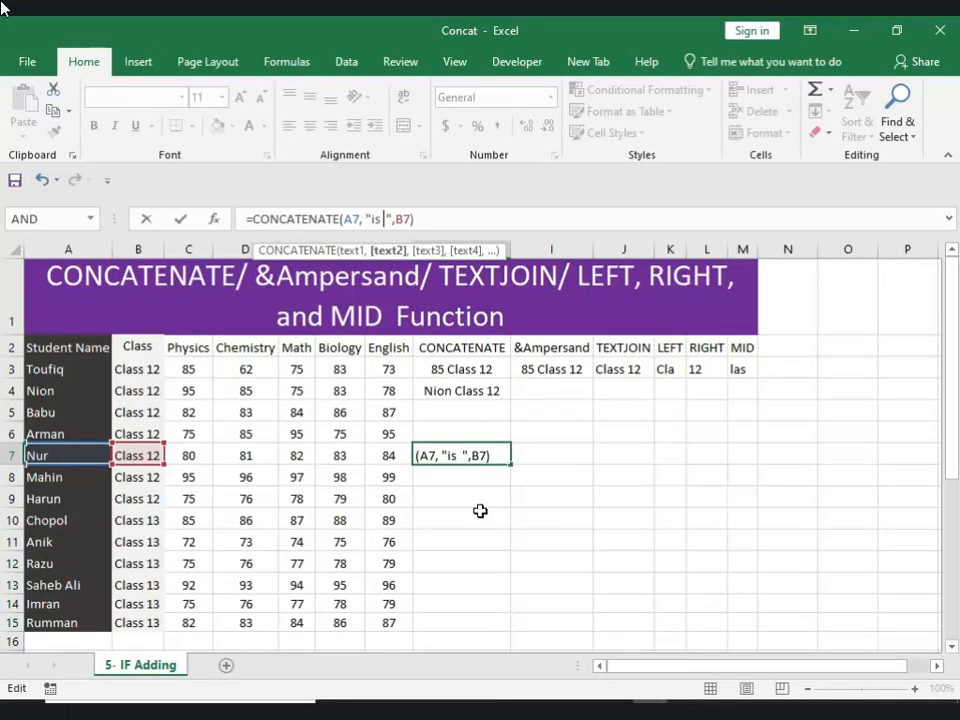
left_click(376, 219)
left_click(388, 219)
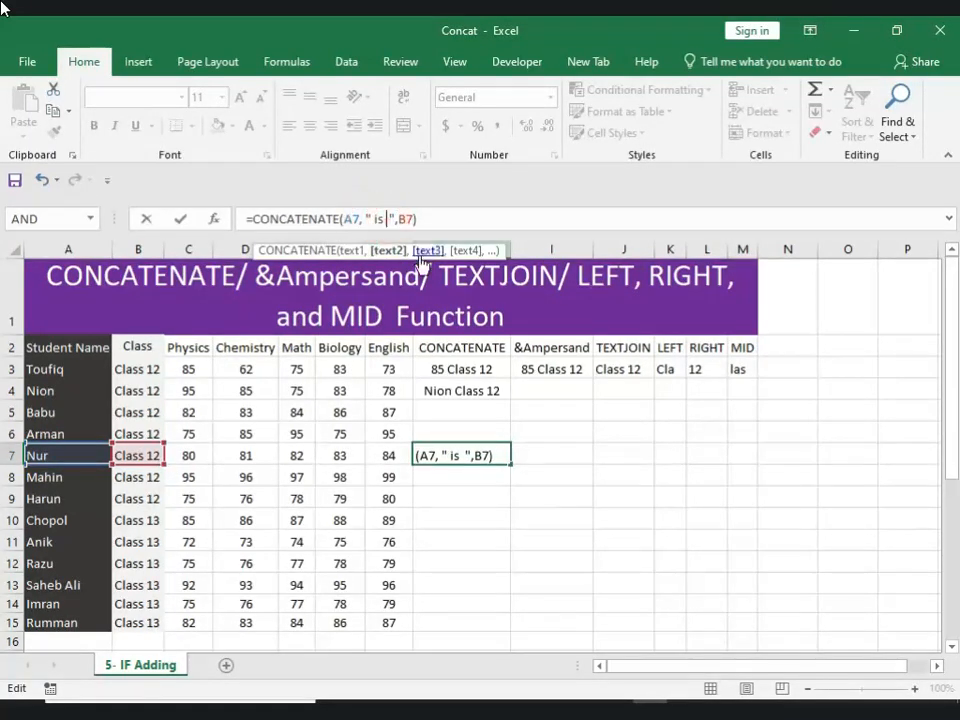
Extend the quoted text in the H7 formula to " is doing Job in Nice Denim".
type("doging")
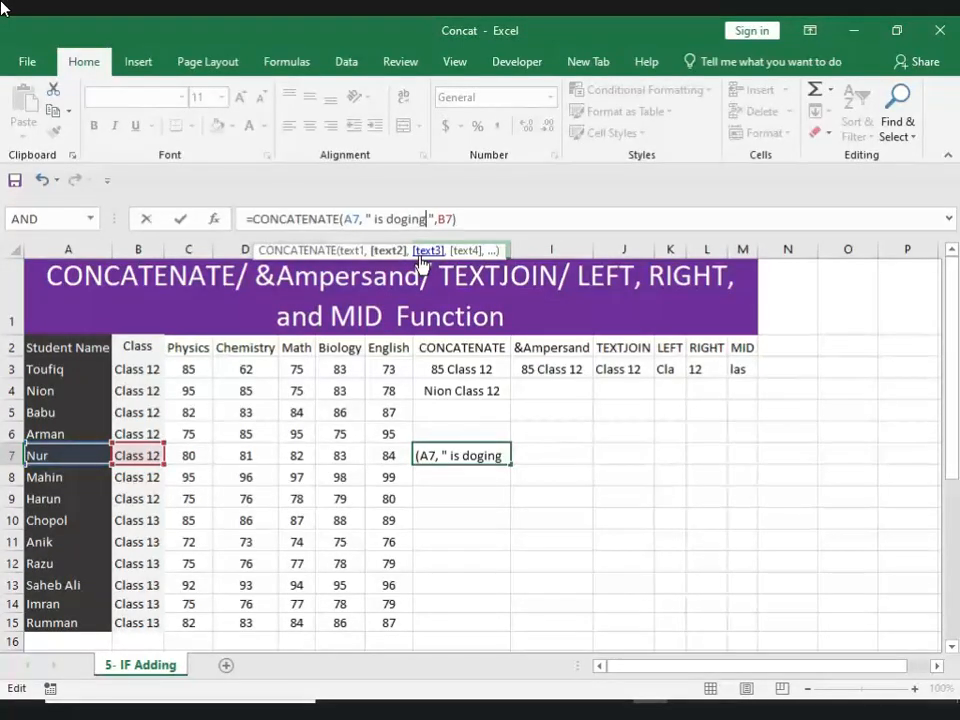
key("BackSpace")
key("BackSpace")
key("BackSpace")
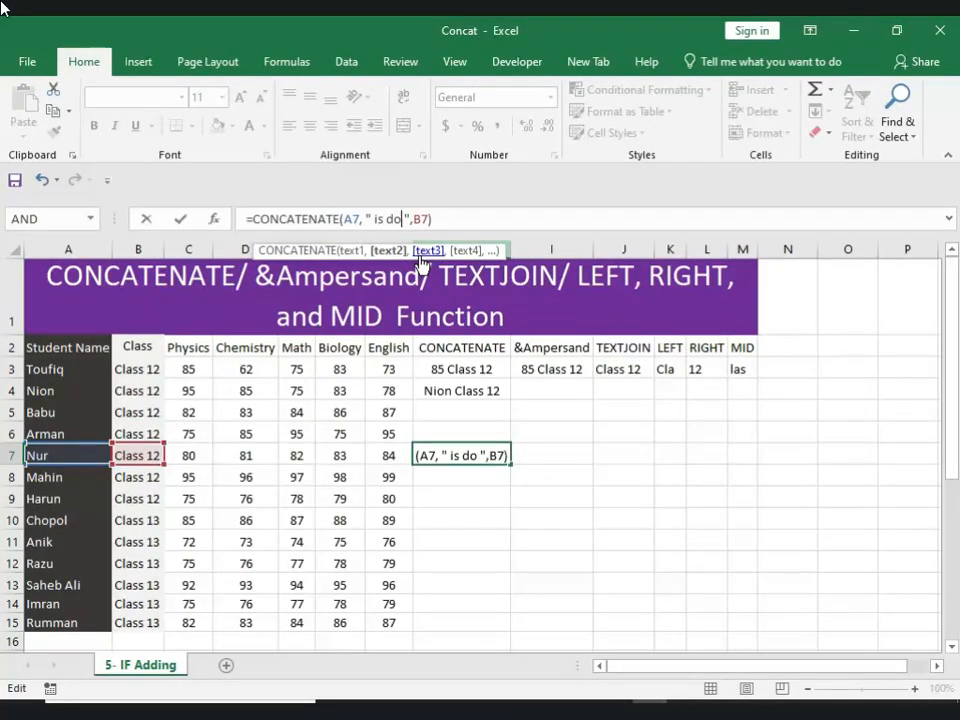
type("ing Job in Nice Dei")
key("BackSpace")
type("nim")
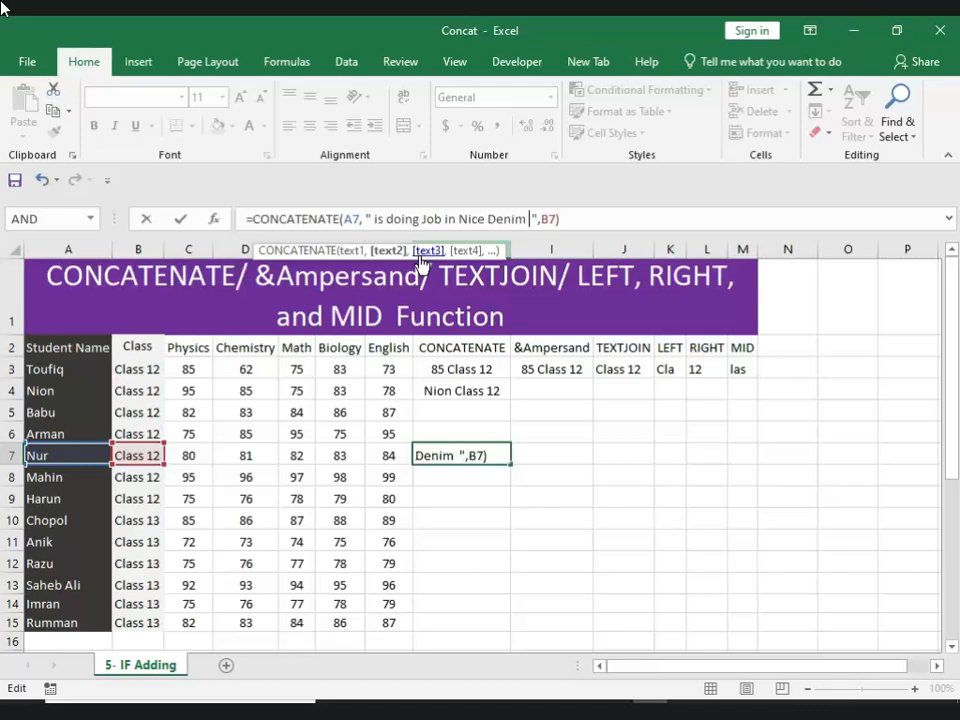
Finish the quoted text in the H7 formula with "Fabric Mill" and enter the formula.
type(" Gamrents")
key("BackSpace")
key("BackSpace")
key("BackSpace")
key("BackSpace")
key("BackSpace")
key("BackSpace")
key("BackSpace")
key("BackSpace")
type("Fabric")
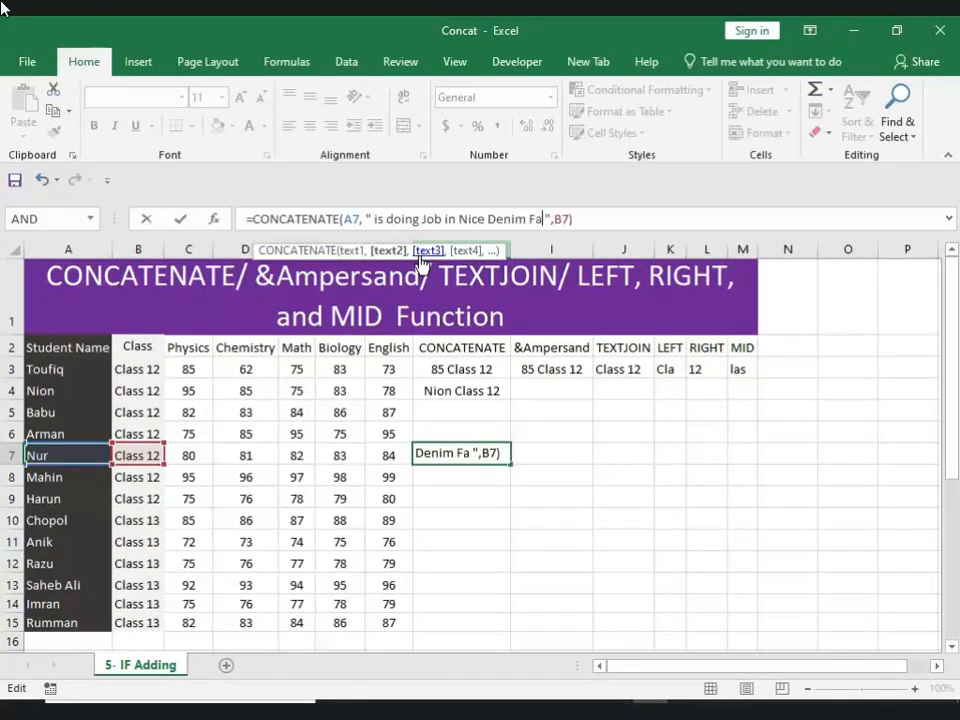
type(" Mill")
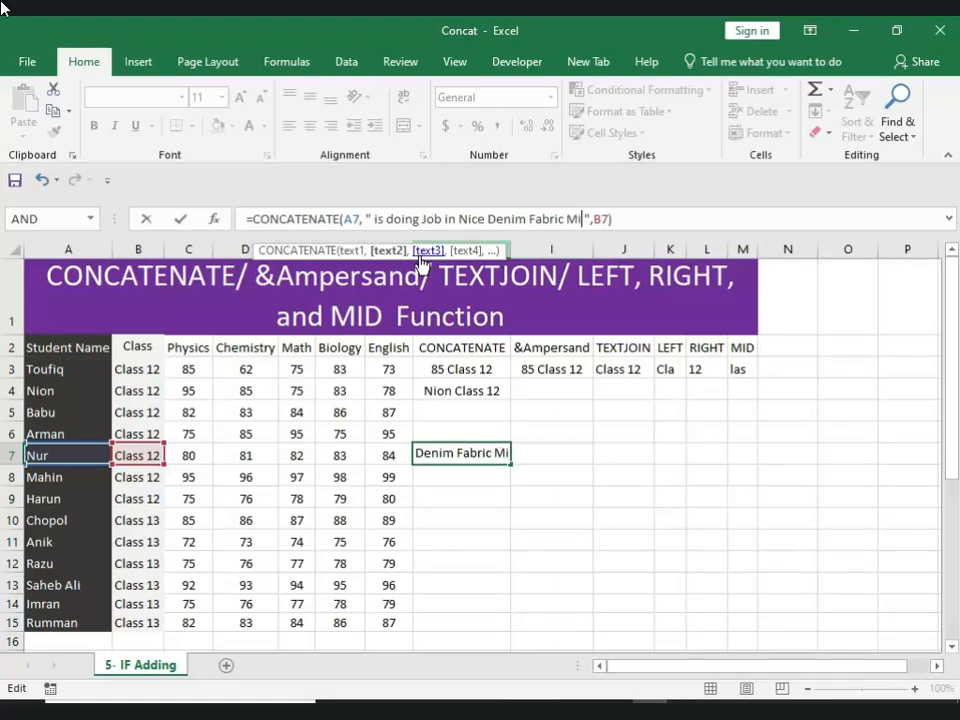
key("Return")
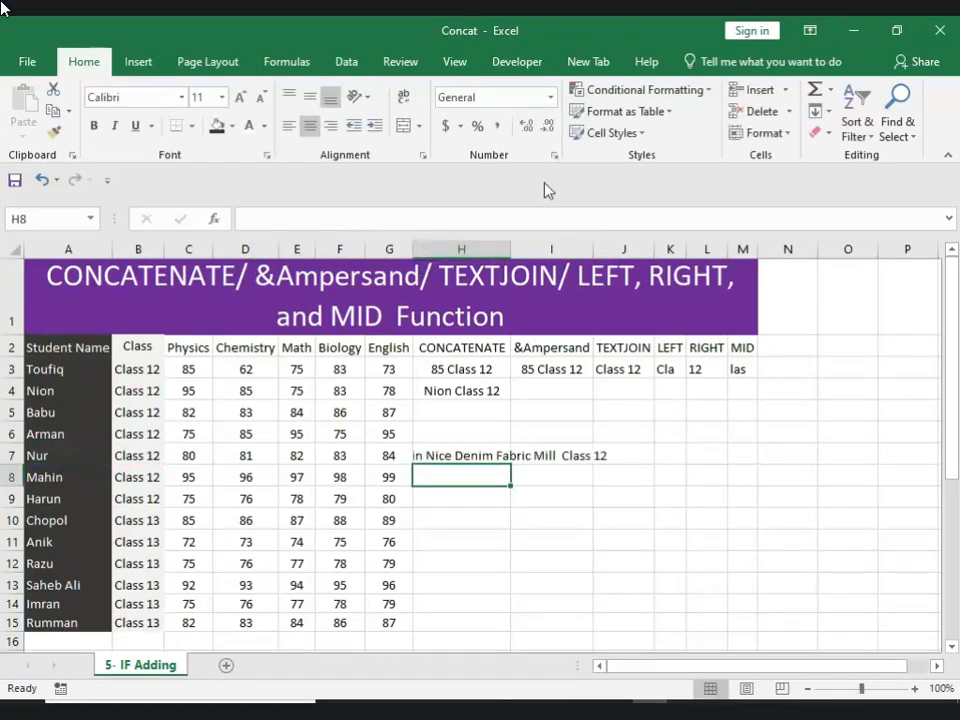
Left-align the joined sentence in cell H7.
left_click(460, 563)
left_click(456, 462)
left_click(290, 126)
left_click(471, 512)
Compare the joined sentence in H7 with its source cells A7 and B7.
left_click(437, 452)
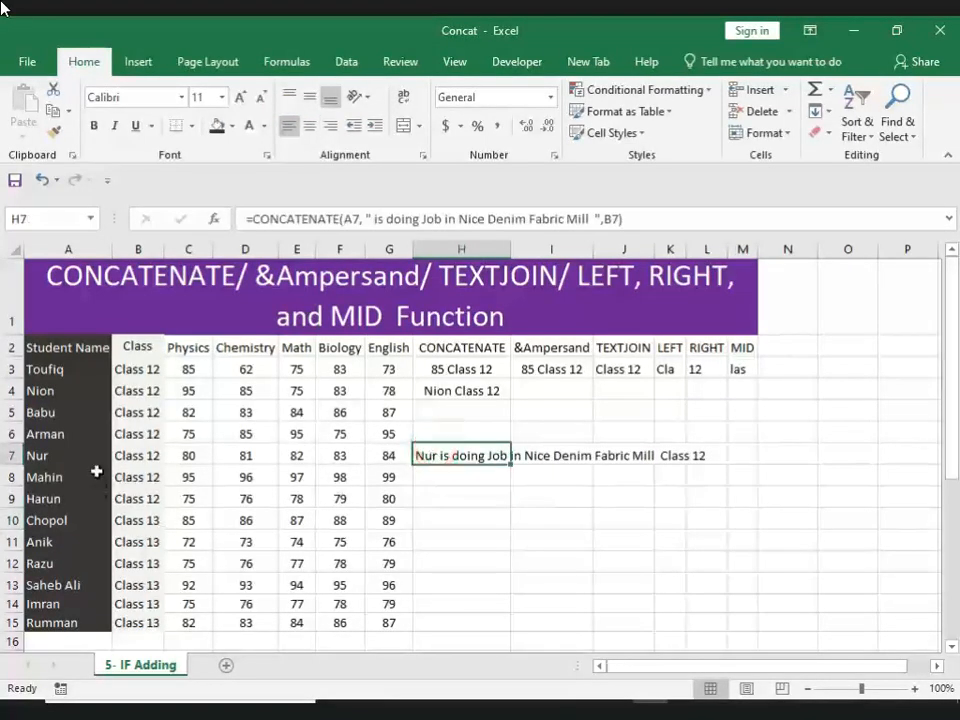
left_click(69, 455)
left_click(140, 455)
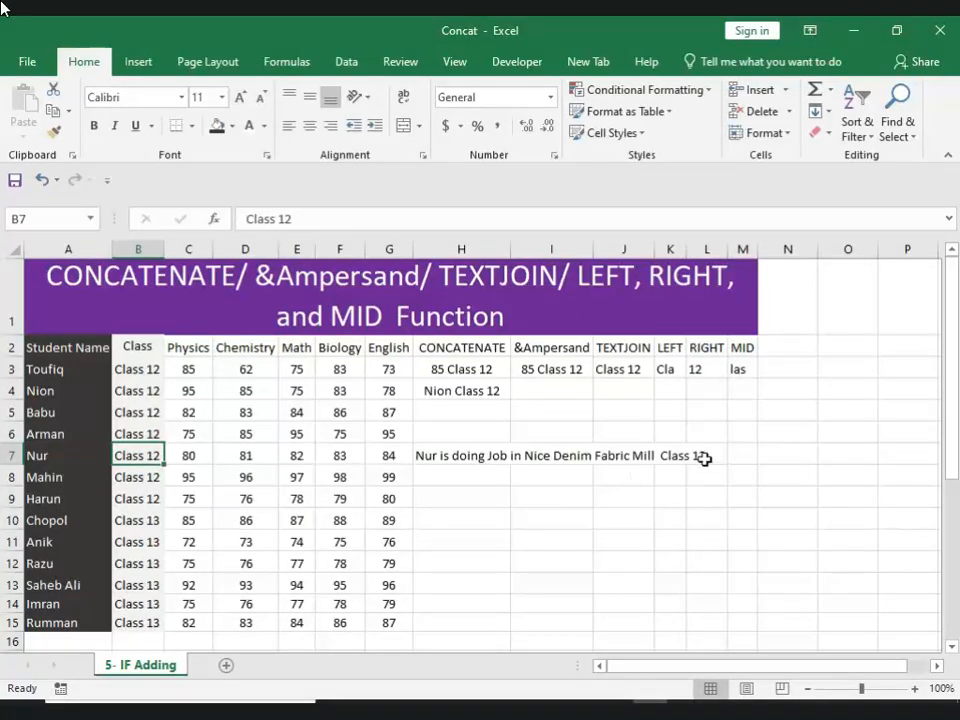
left_click(515, 519)
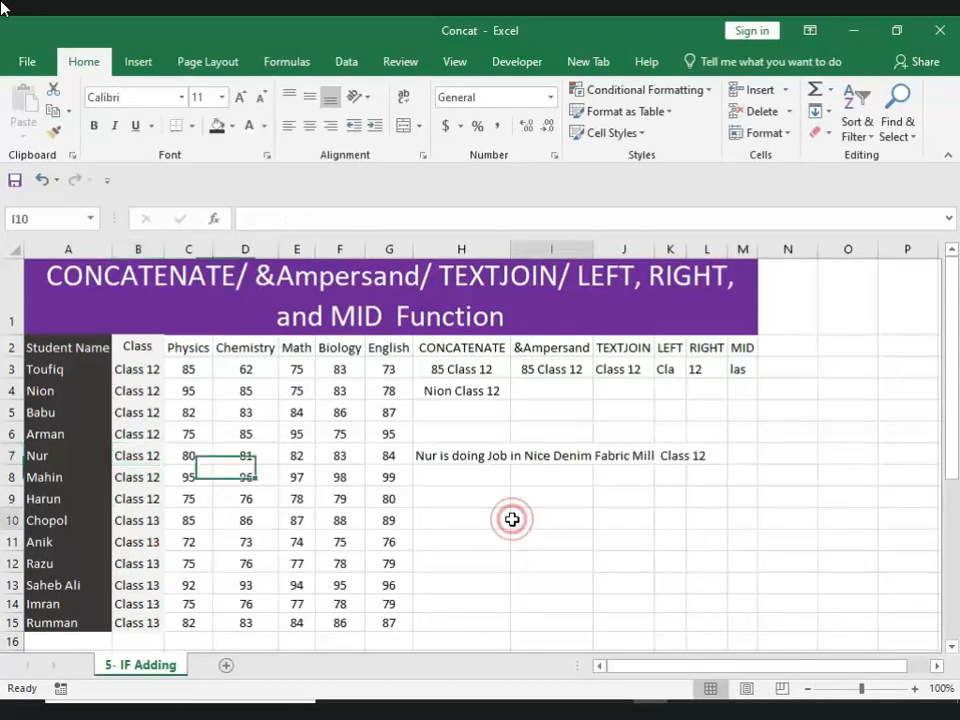
left_click(433, 454)
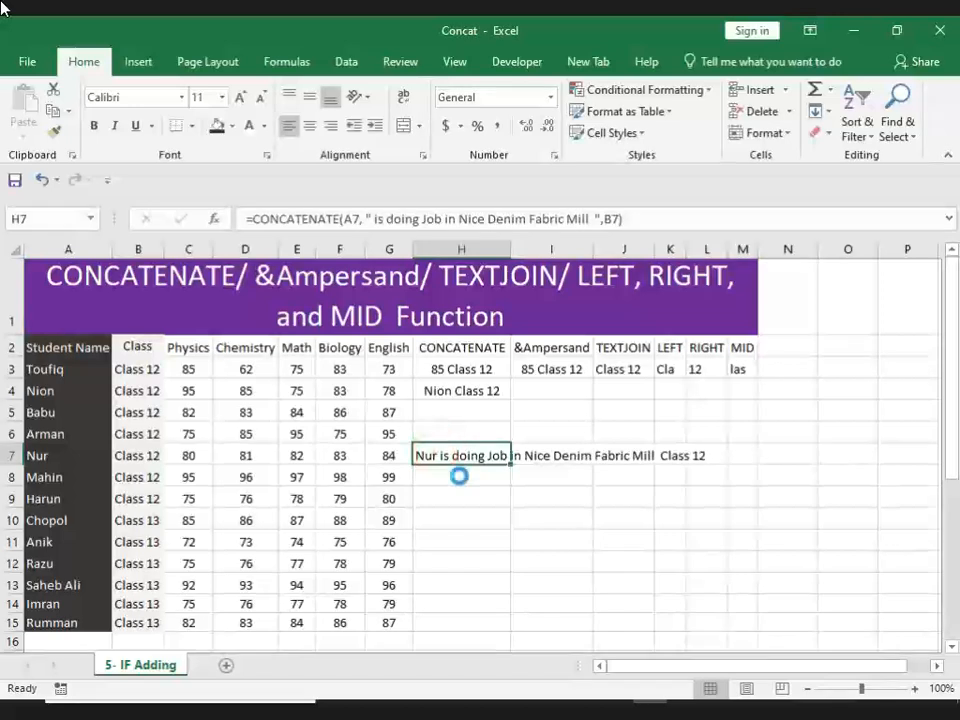
Fill the H4 formula down through H6 and the H7 sentence formula down through H15.
left_click(474, 390)
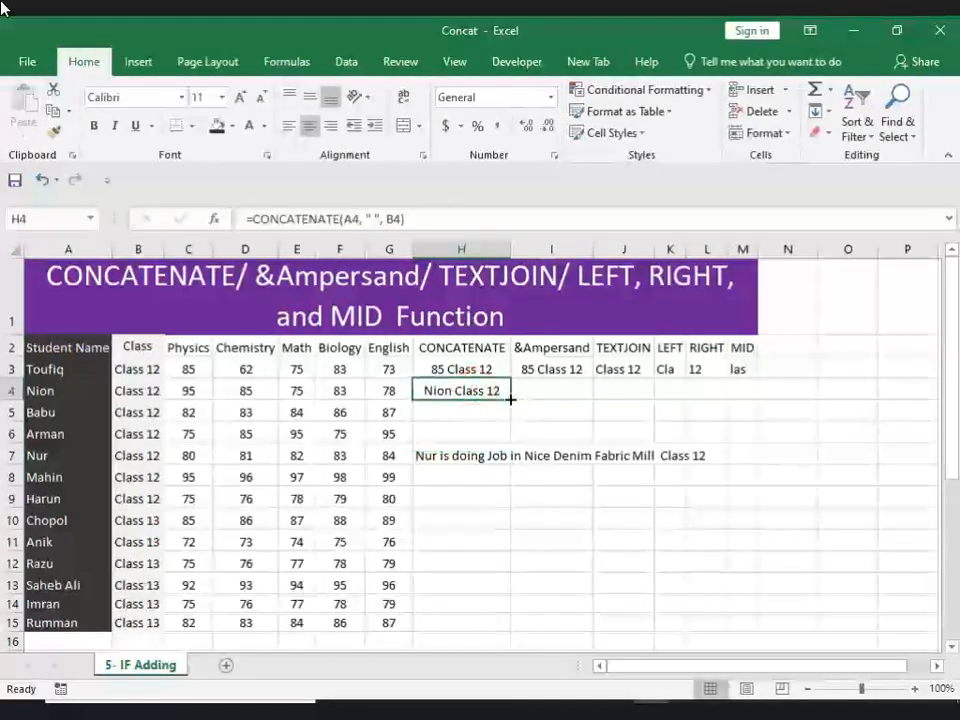
left_click_drag(510, 402, 503, 440)
left_click(497, 457)
left_click(510, 465)
left_click_drag(510, 465, 510, 632)
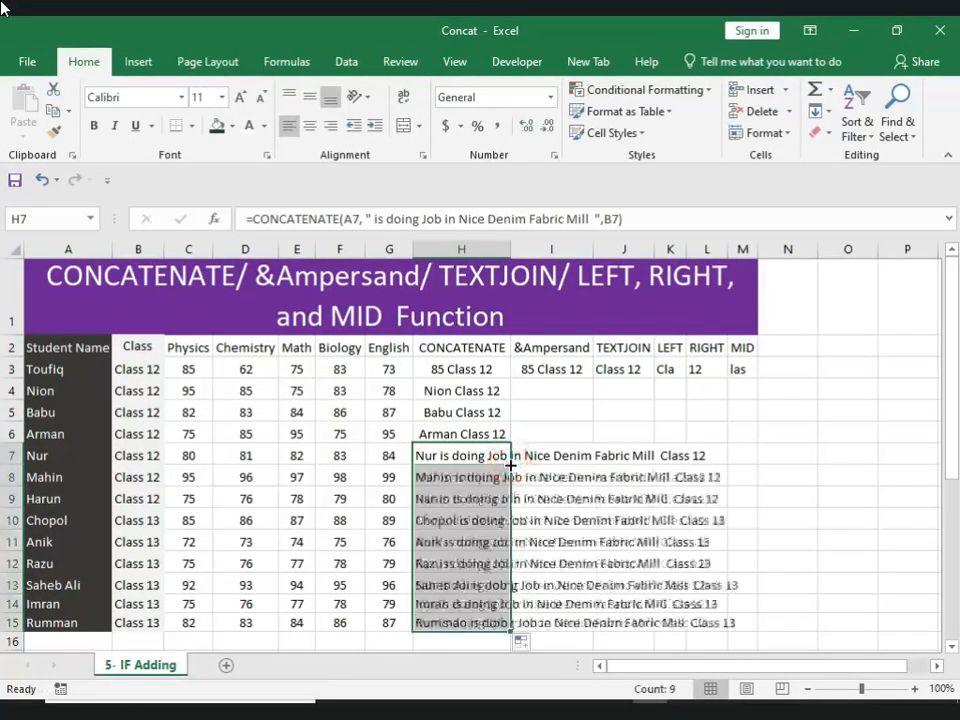
left_click(670, 563)
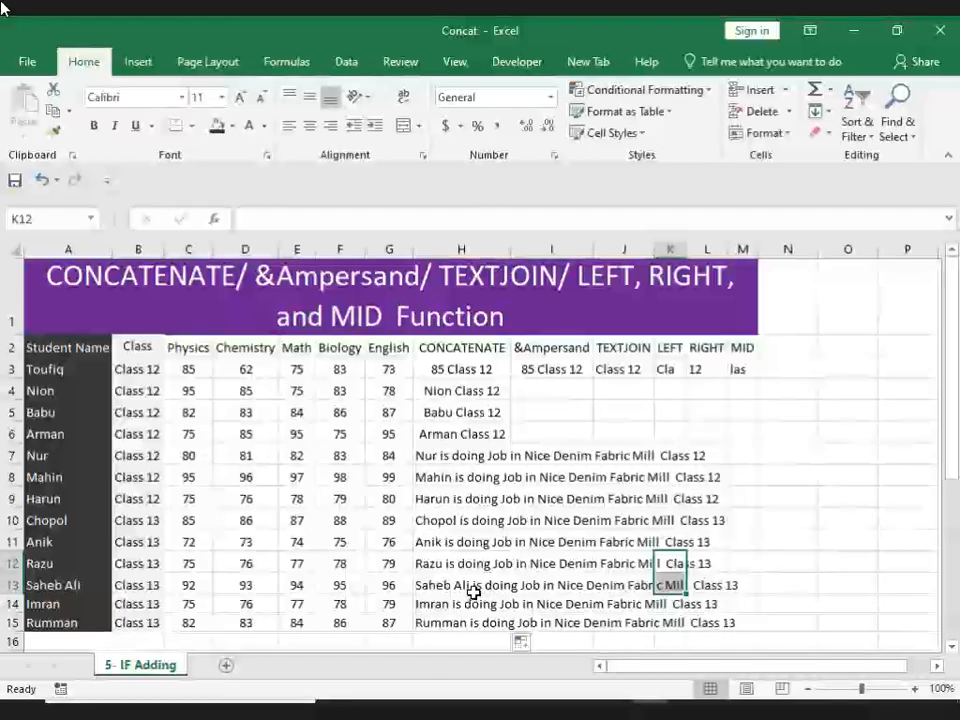
left_click(456, 477)
left_click(446, 345)
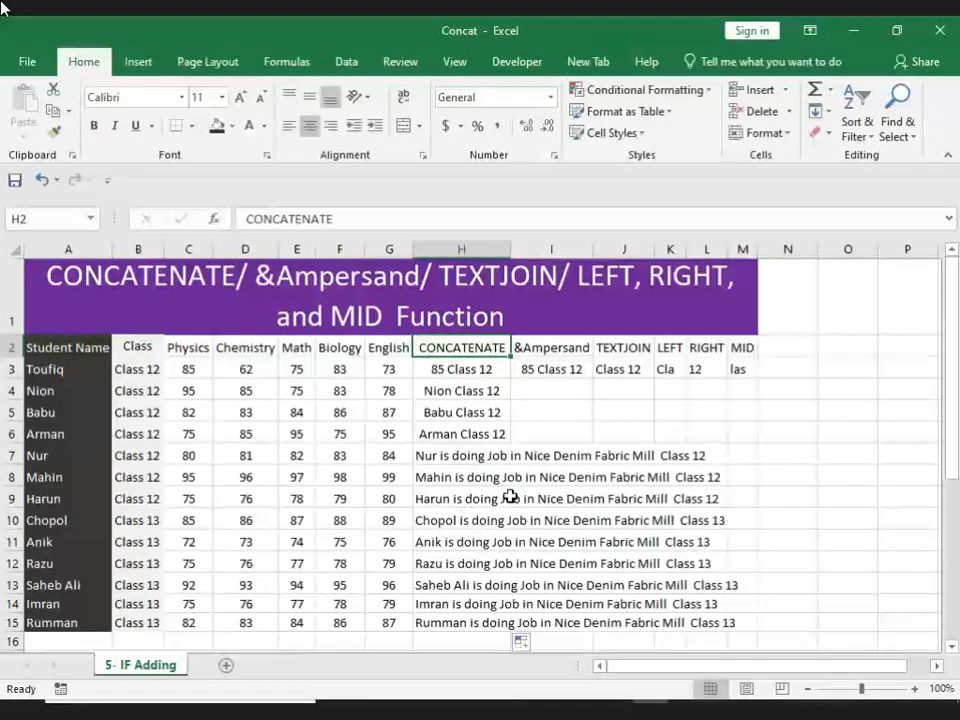
left_click(551, 345)
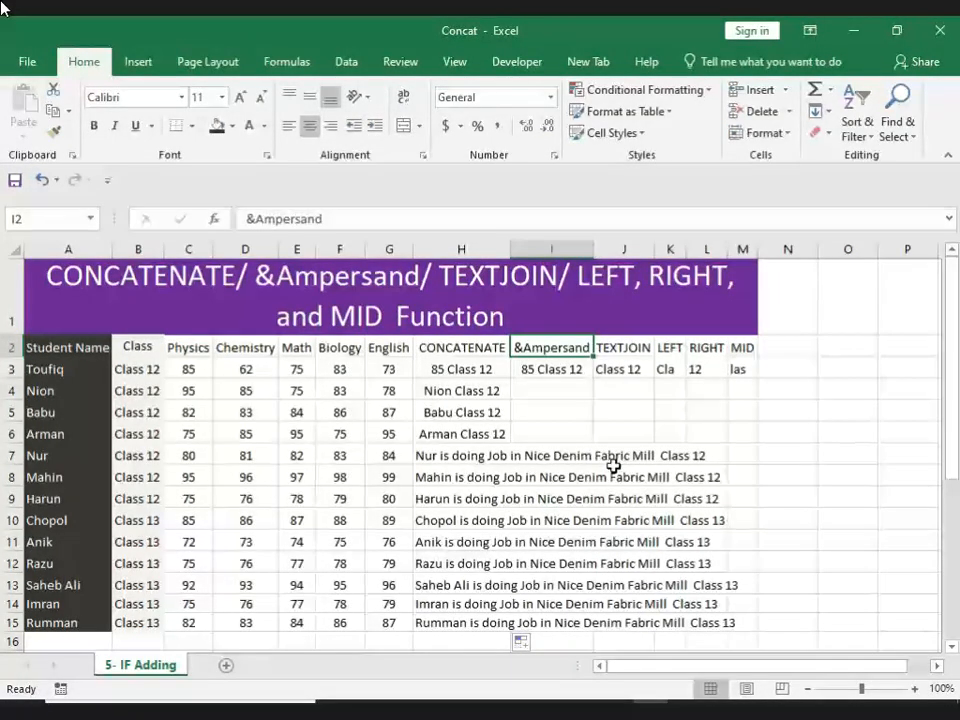
left_click(547, 364)
Enter the formula =A4&B4 in cell I4 to join the student name and class with an ampersand.
left_click(553, 390)
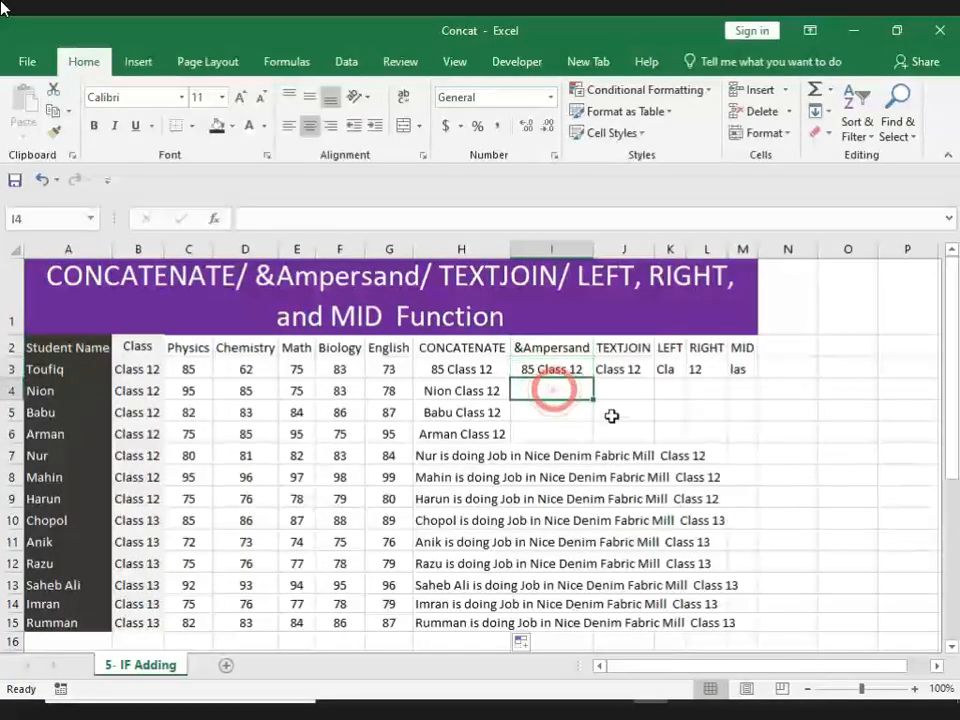
type("=")
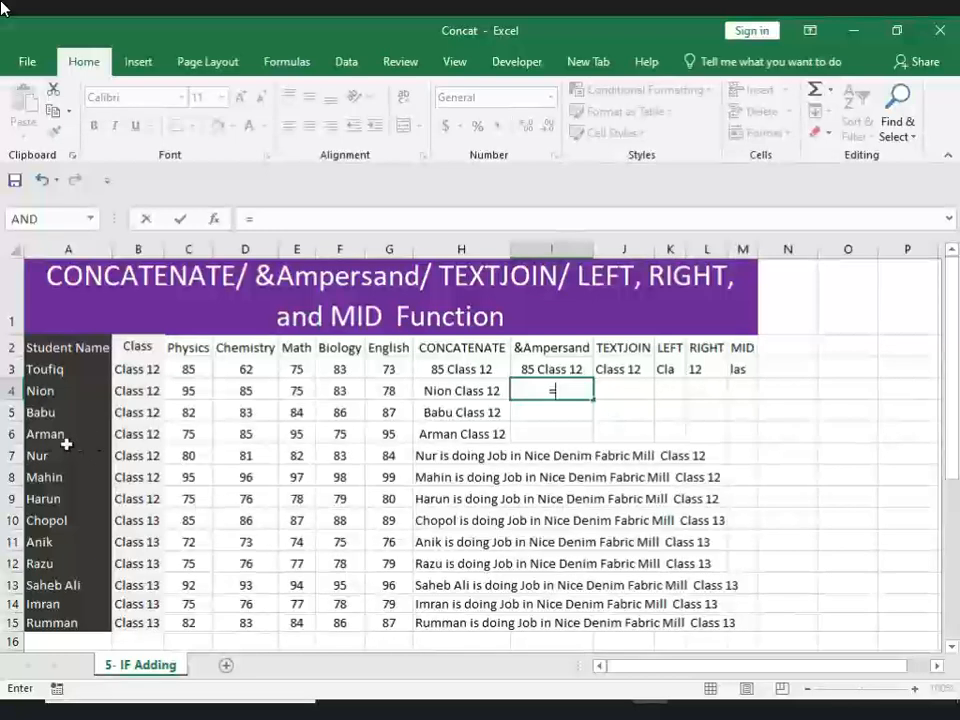
left_click(43, 388)
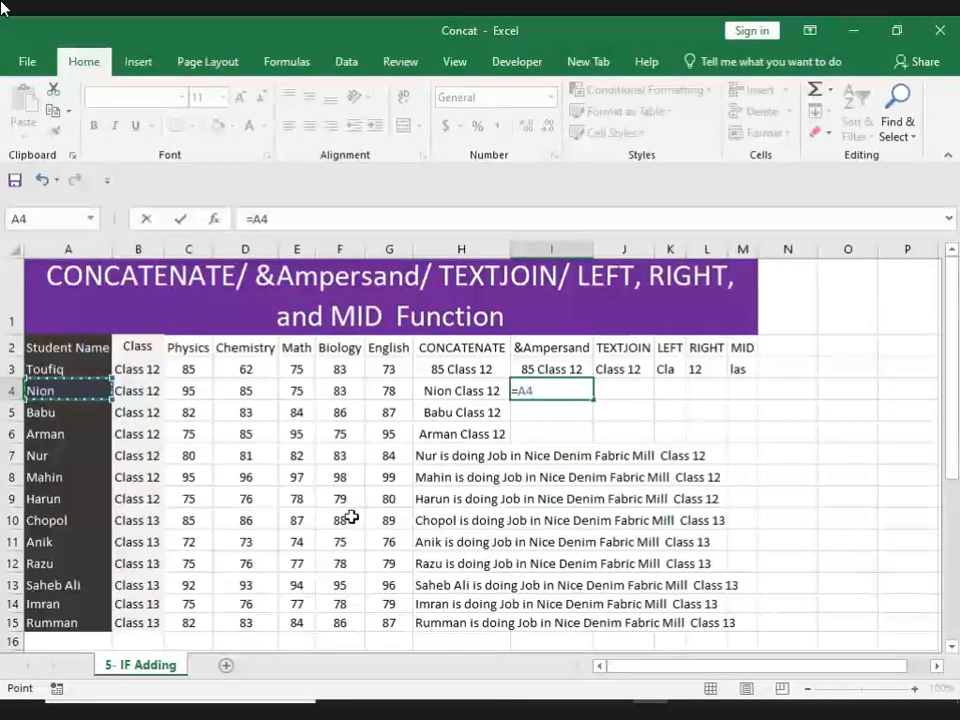
type("&")
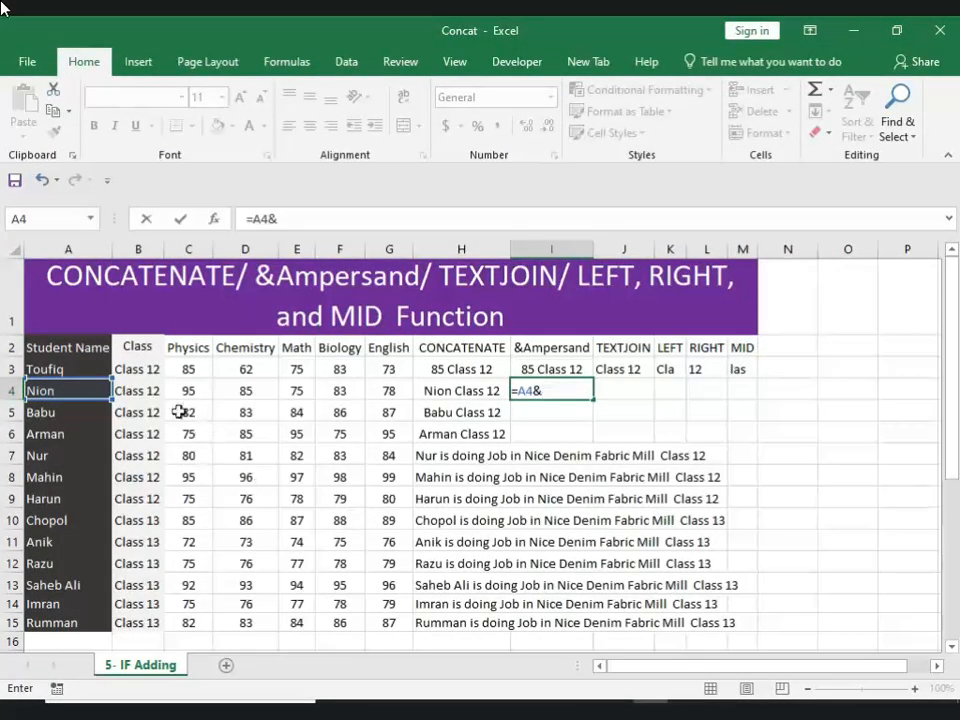
left_click(148, 395)
key("Return")
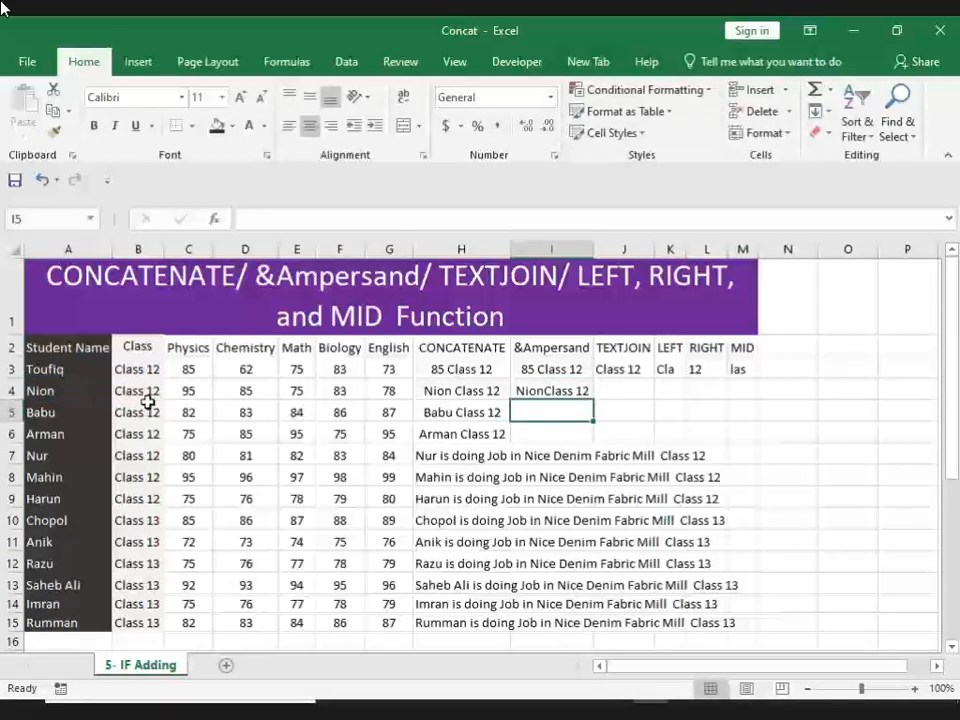
Try to insert a second ampersand and a single-quoted space between A4 and B4 in the I4 formula.
left_click(558, 392)
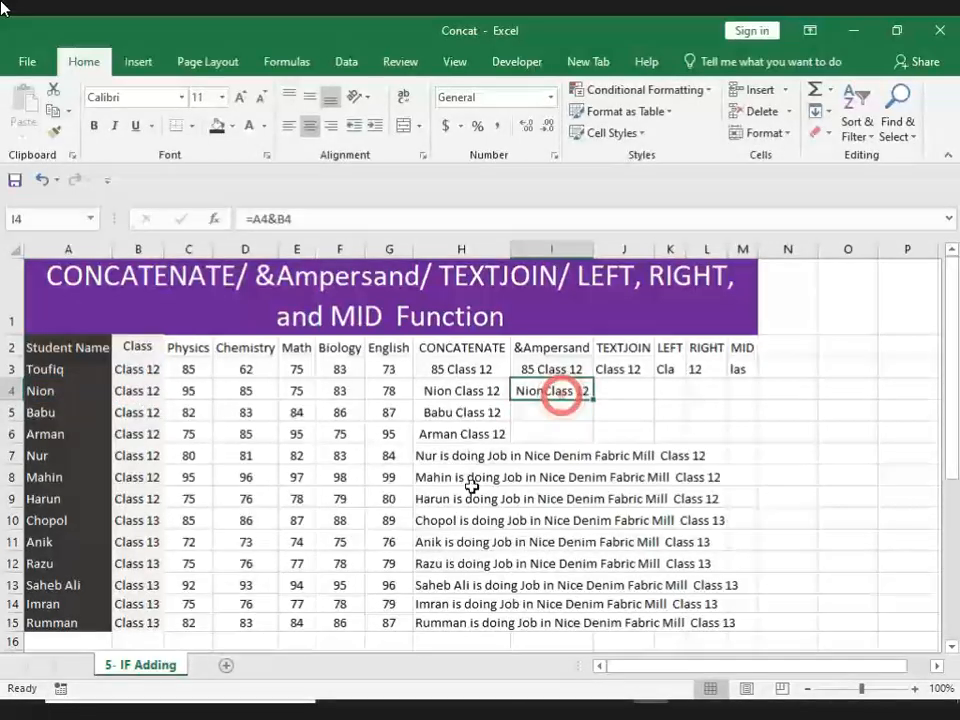
left_click(275, 219)
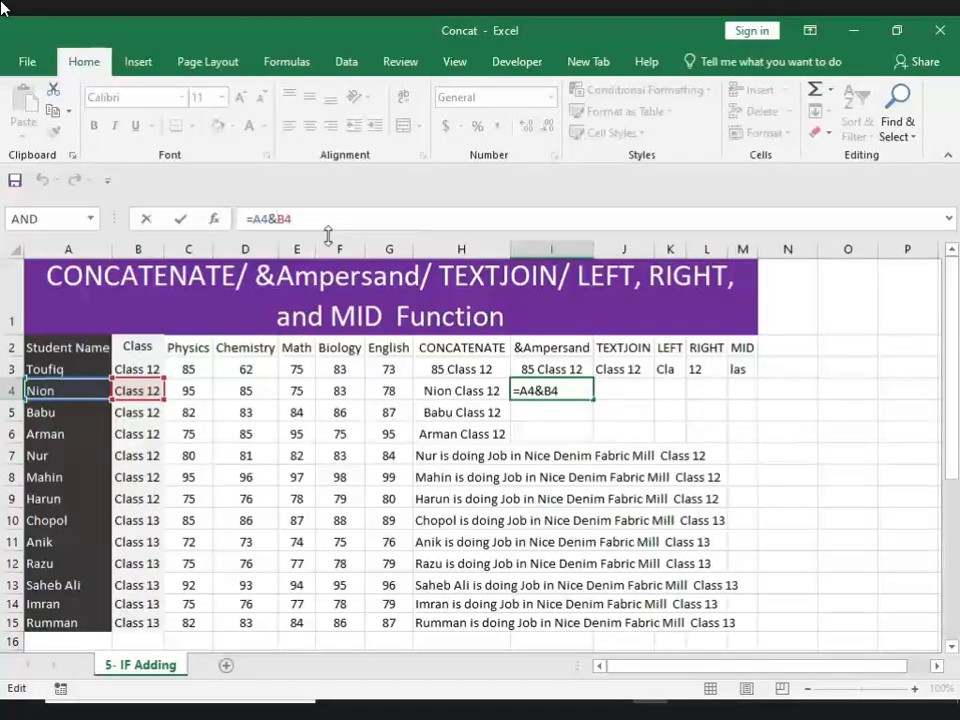
type("&")
left_click(275, 218)
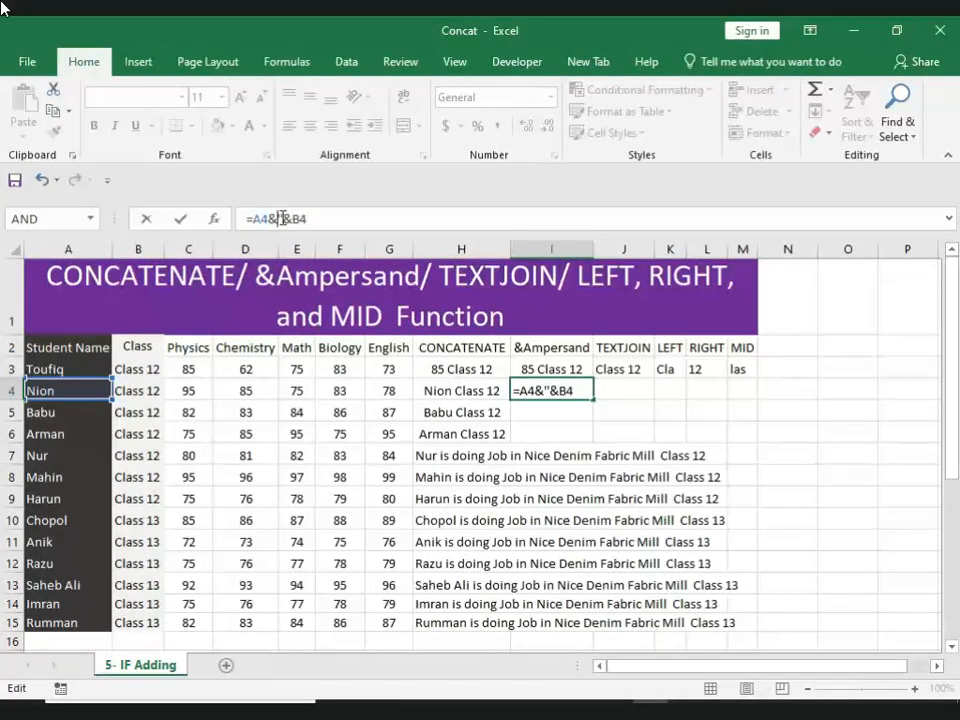
left_click(283, 219)
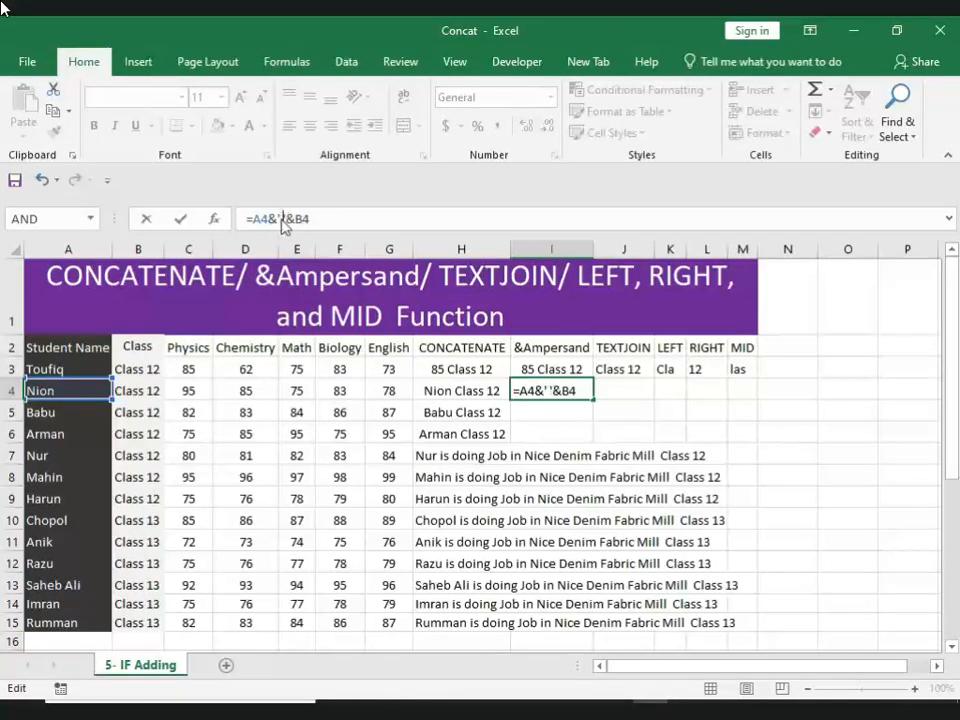
key("Return")
left_click(452, 466)
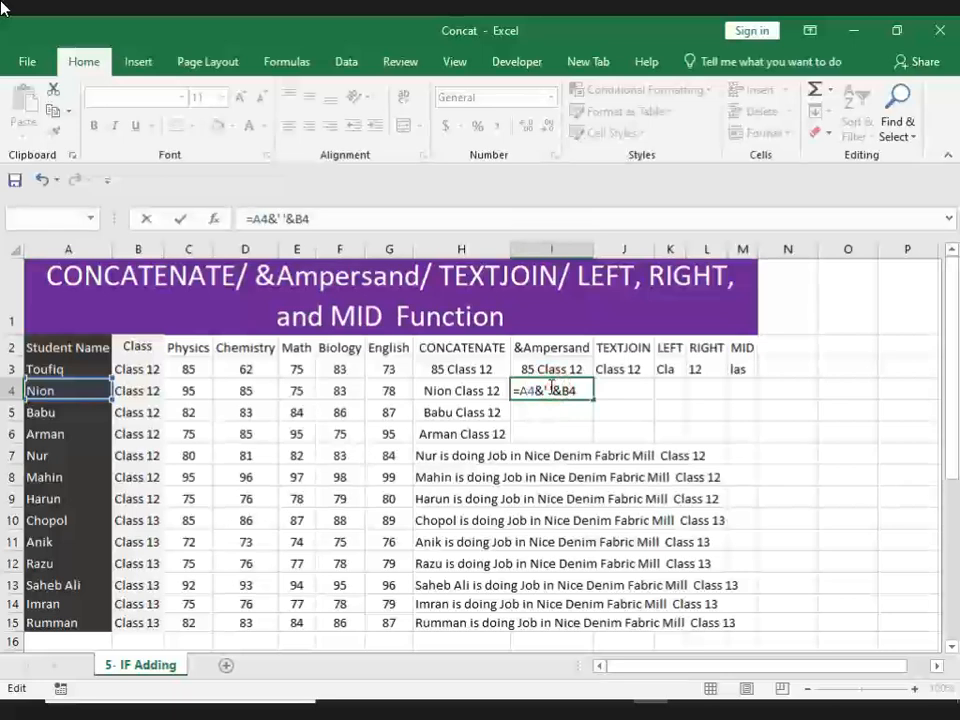
Replace the single-quoted space in the I4 formula with empty double quotes and enter it as =A4&""&B4.
left_click(551, 390)
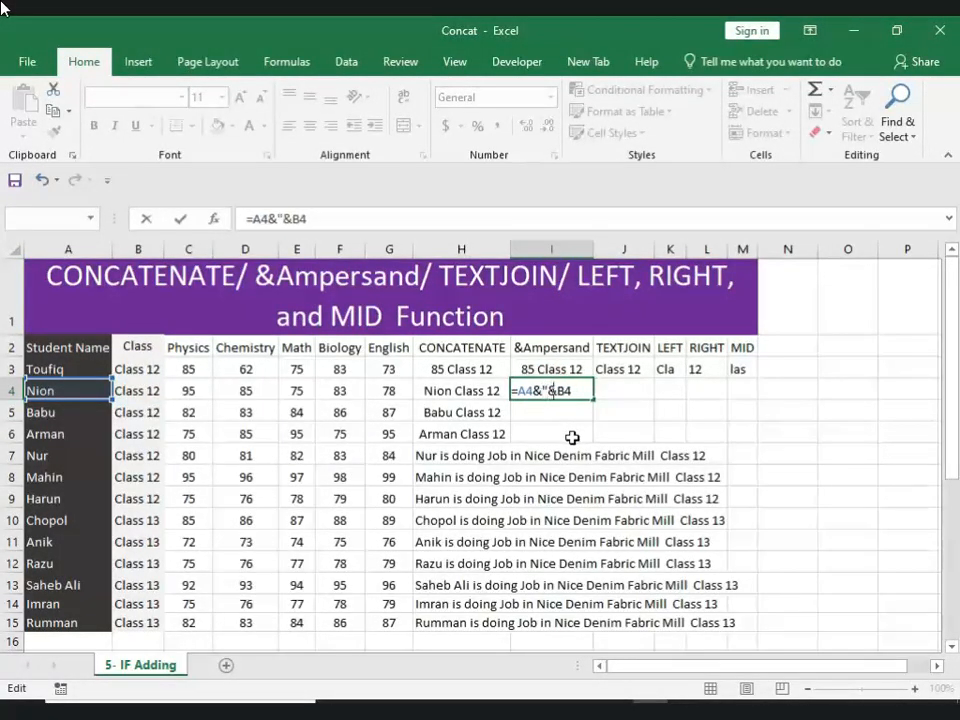
type("\"")
key("Return")
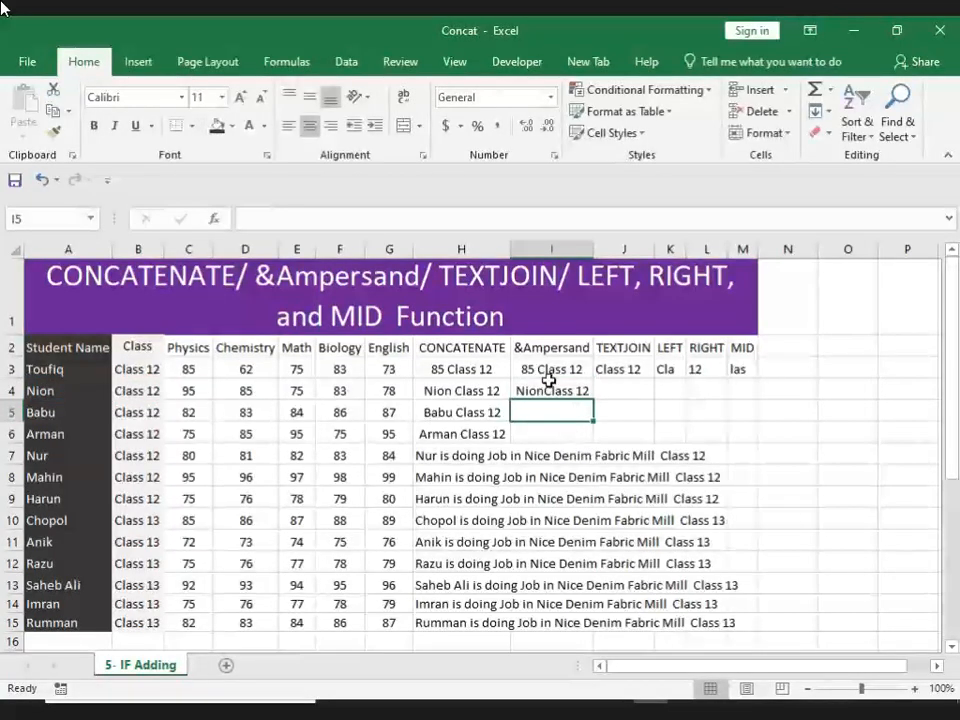
Add a space between the double quotes so that the I4 formula reads =A4&" "&B4.
left_click(548, 389)
left_click(281, 217)
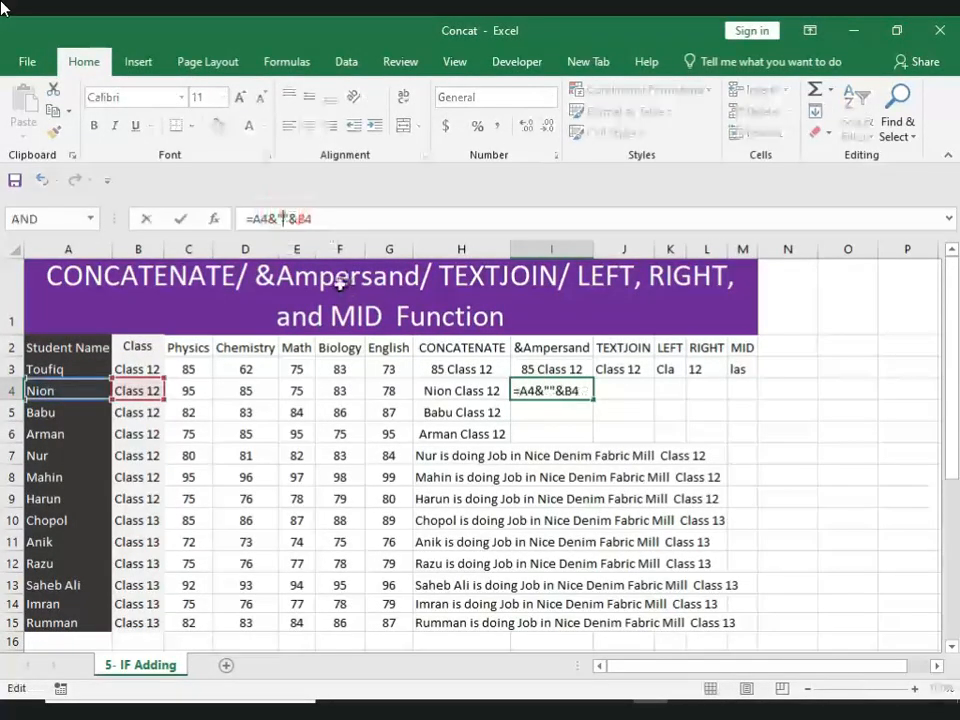
key("Return")
left_click(548, 390)
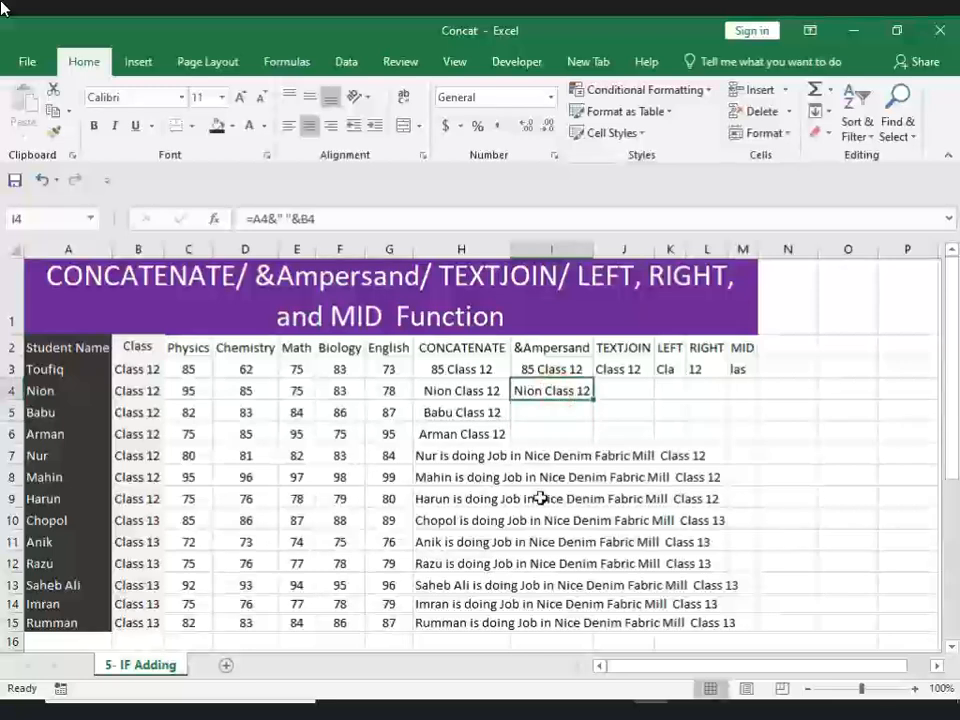
Fill the I4 ampersand formula down through I15.
left_click_drag(567, 428, 560, 409)
left_click(535, 387)
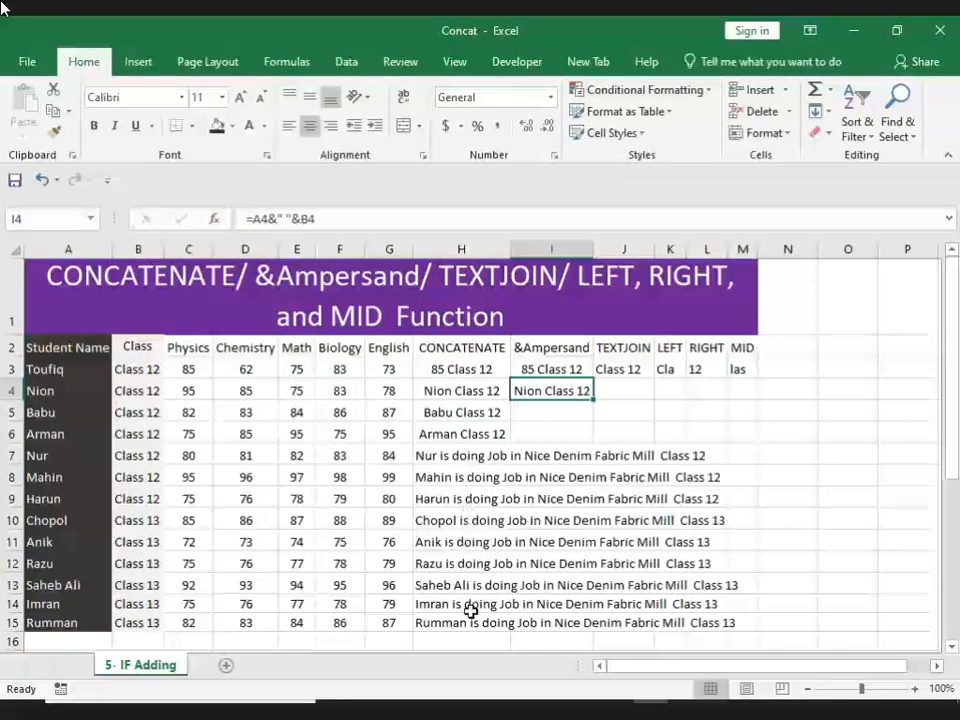
left_click(590, 403)
left_click(583, 390)
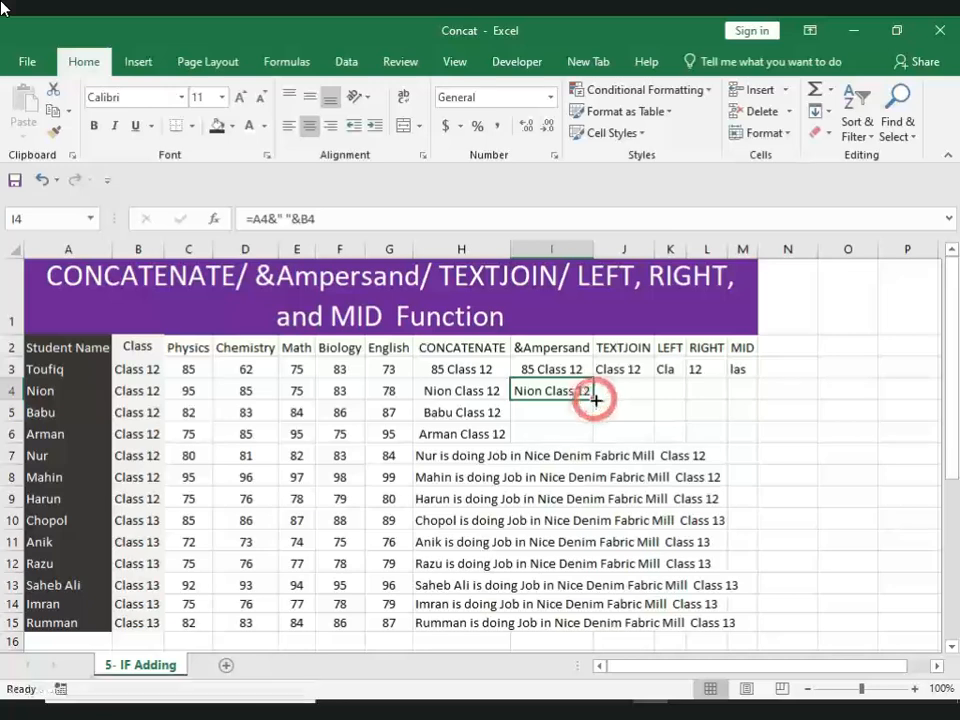
double_click(596, 400)
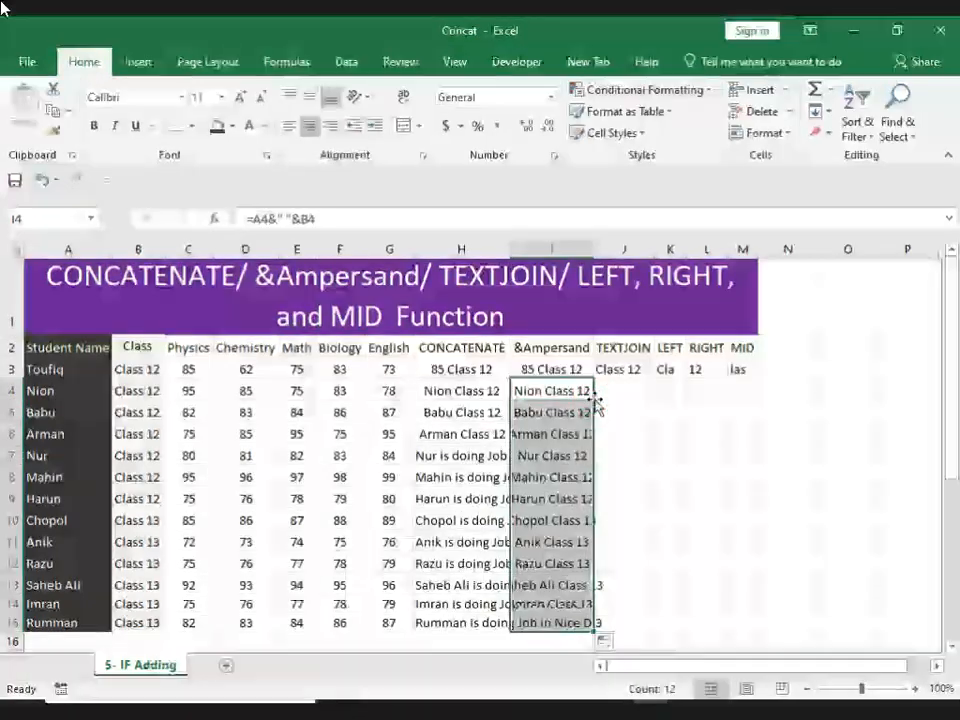
Check the ampersand formulas in cells I4 and I8.
left_click(285, 213)
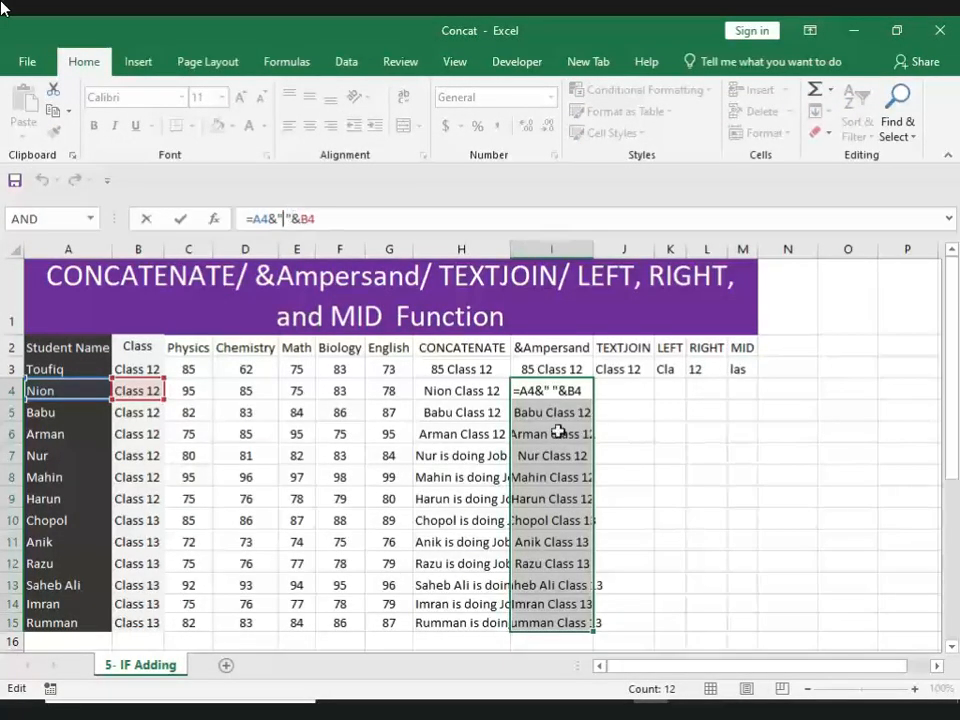
key("ctrl+Return")
left_click(557, 480)
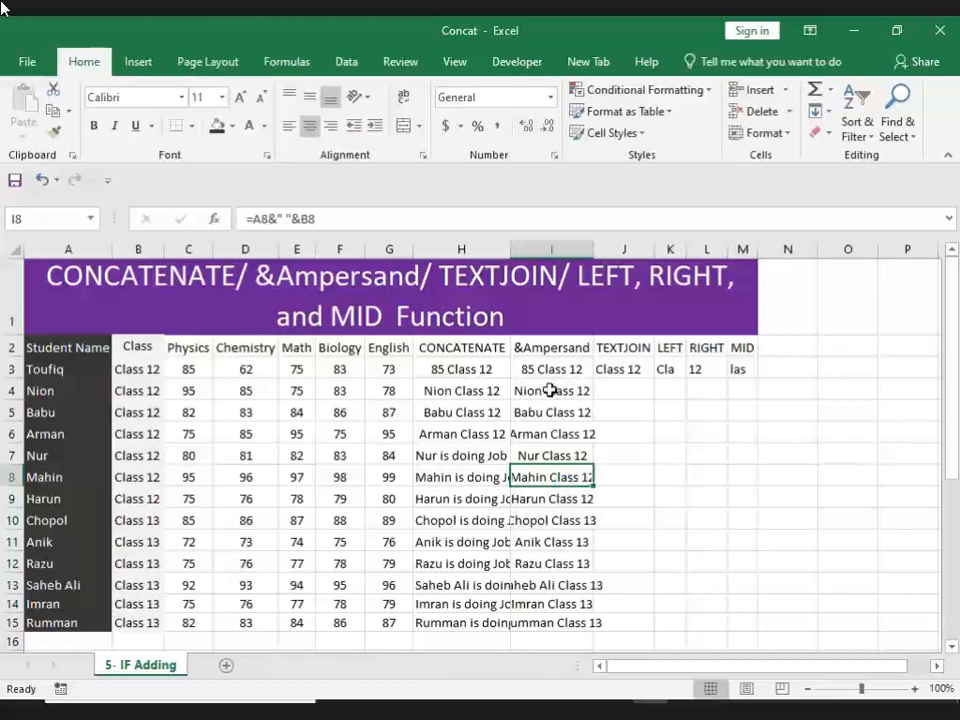
left_click(555, 393)
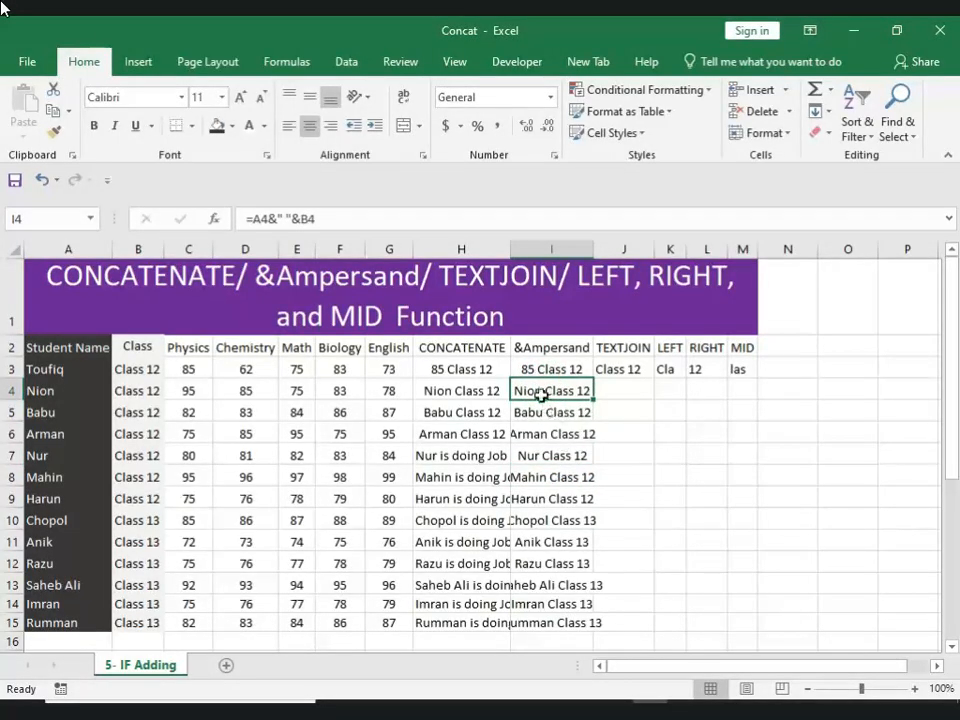
Left-align the joined text in cells I4 through I15.
left_click_drag(541, 393, 561, 622)
left_click(288, 125)
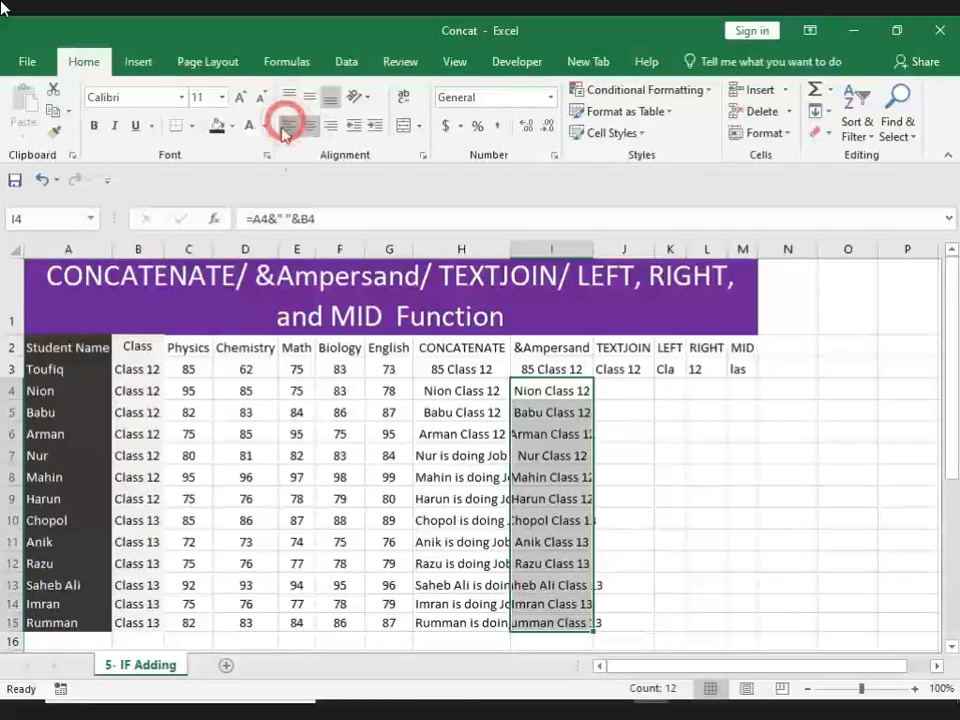
left_click(563, 543)
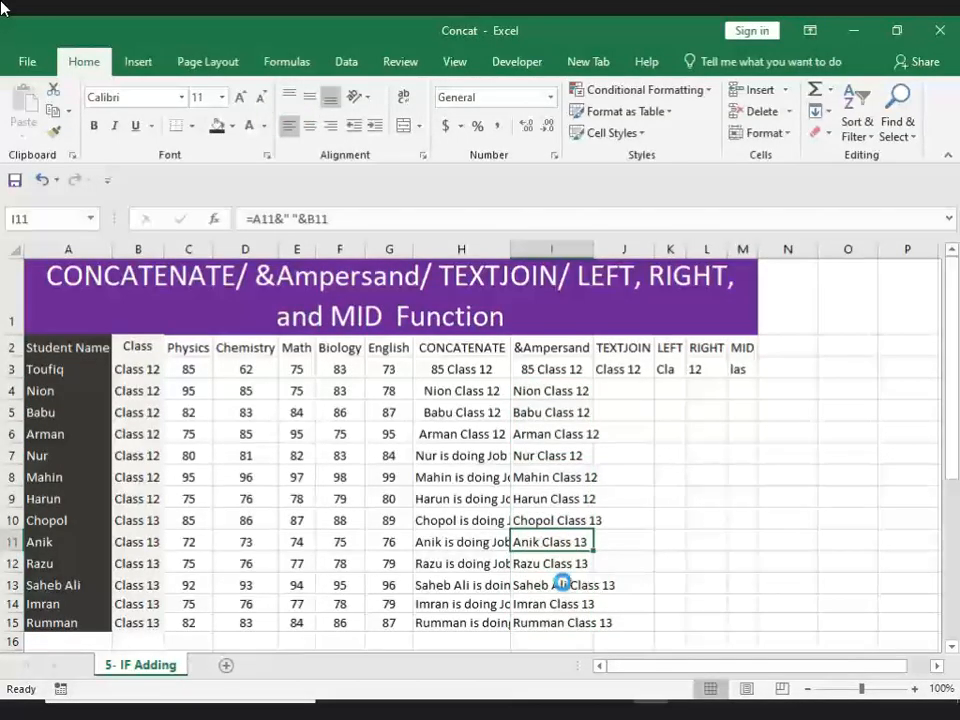
left_click(562, 388)
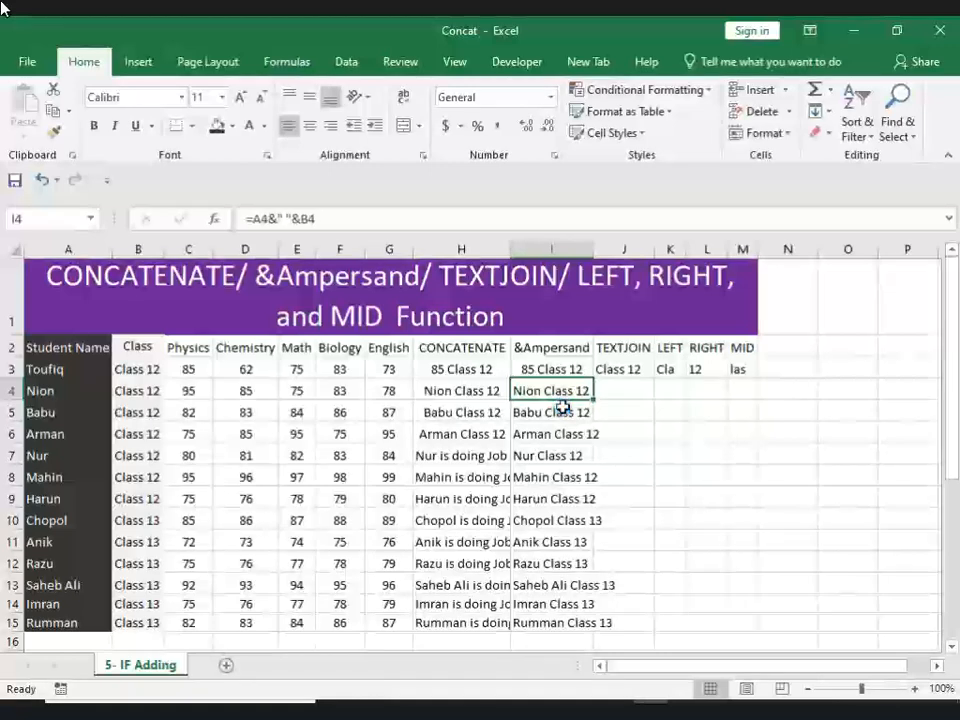
Start a TEXTJOIN formula in cell J4.
left_click(620, 388)
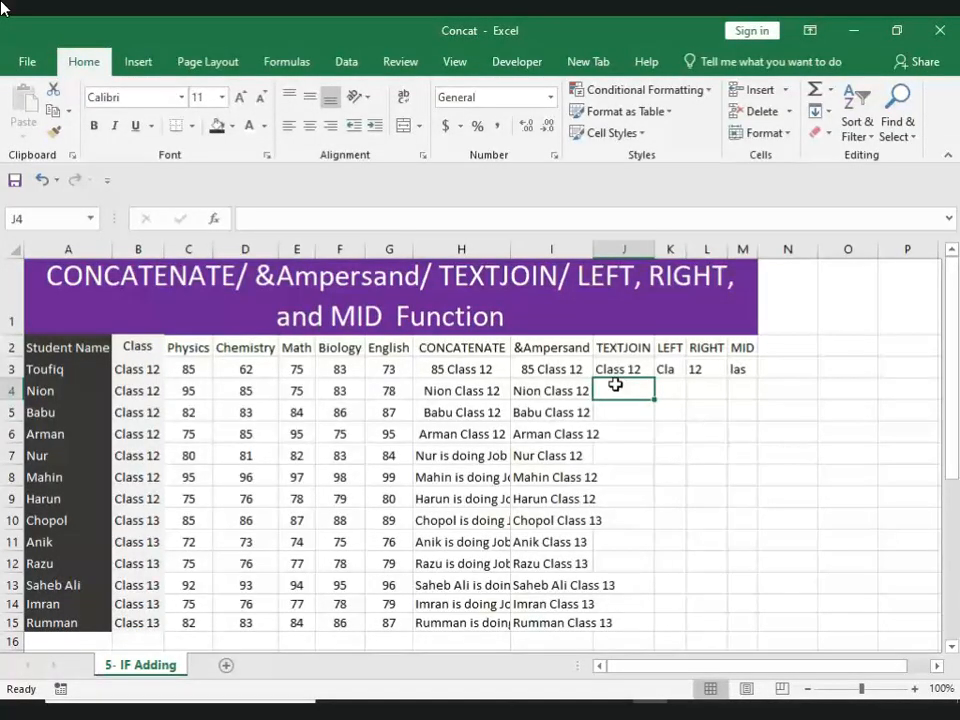
type("=")
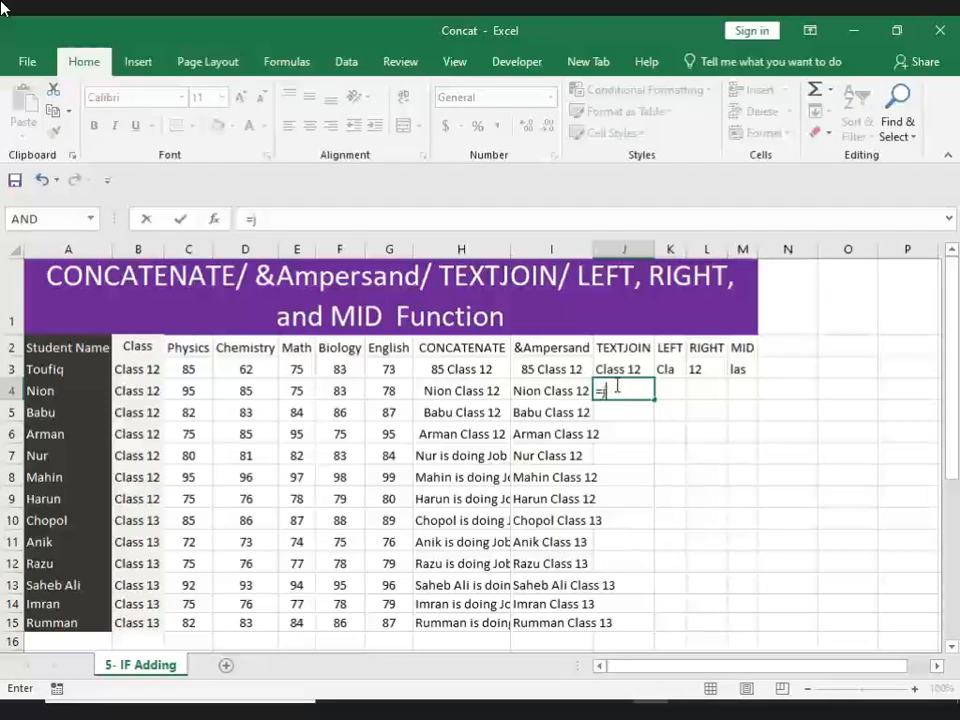
type("text")
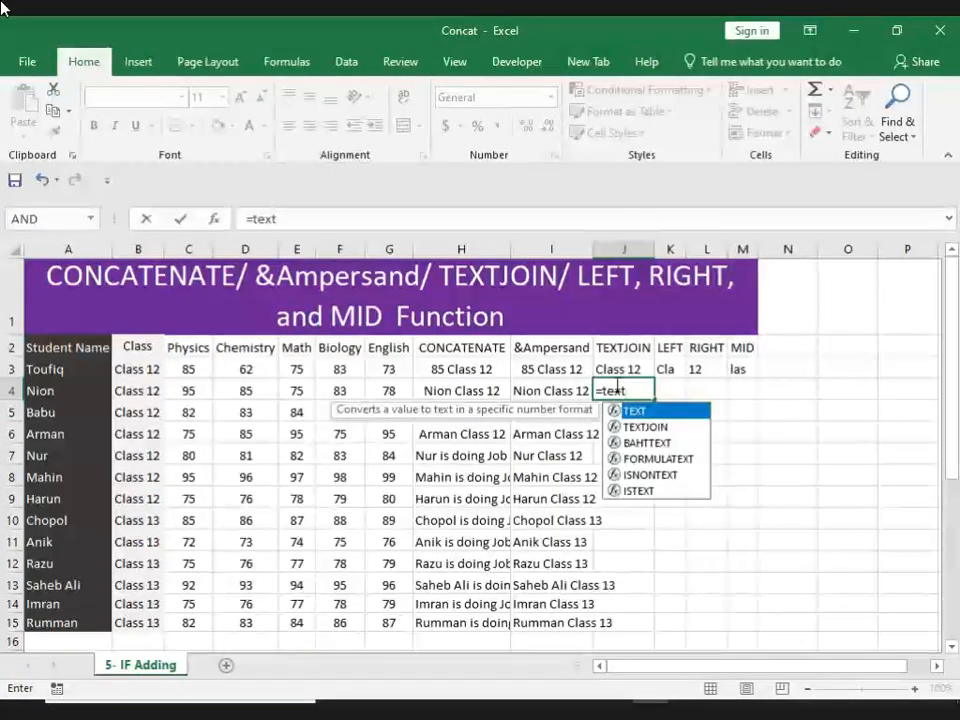
double_click(632, 432)
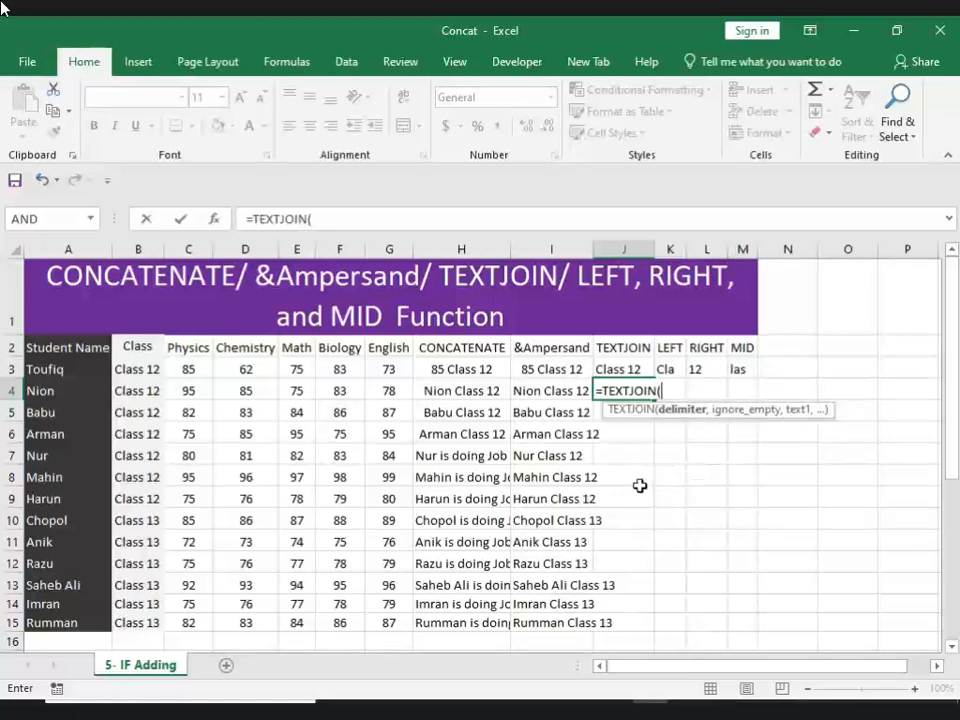
Complete the TEXTJOIN formula in J4 with an empty-string delimiter and the references A4 and B4.
scroll(662, 507, "down", 4)
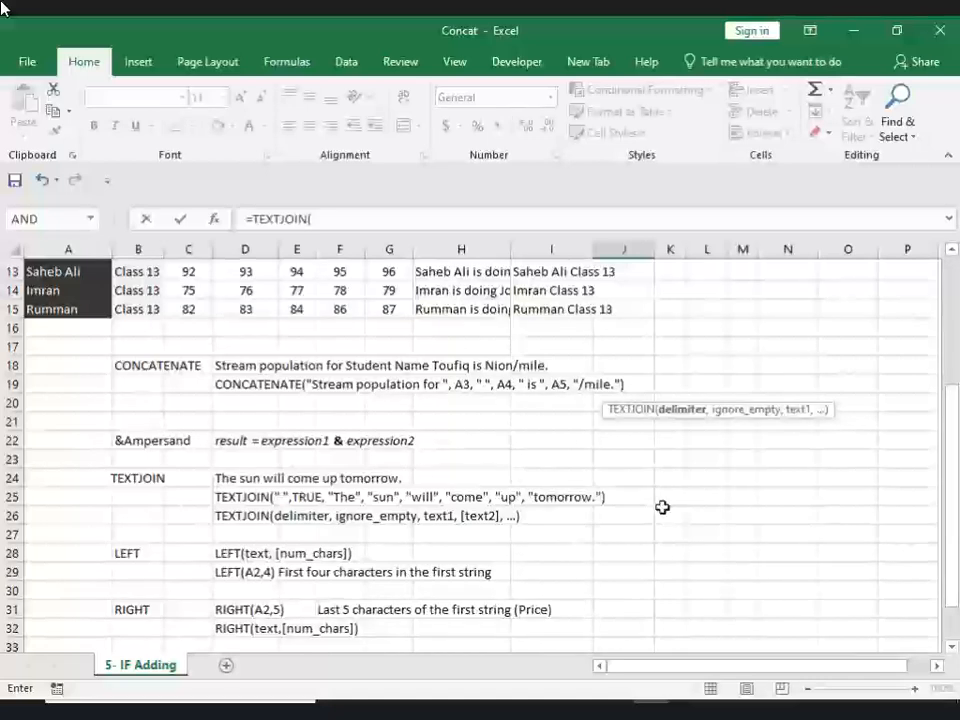
scroll(662, 507, "up", 4)
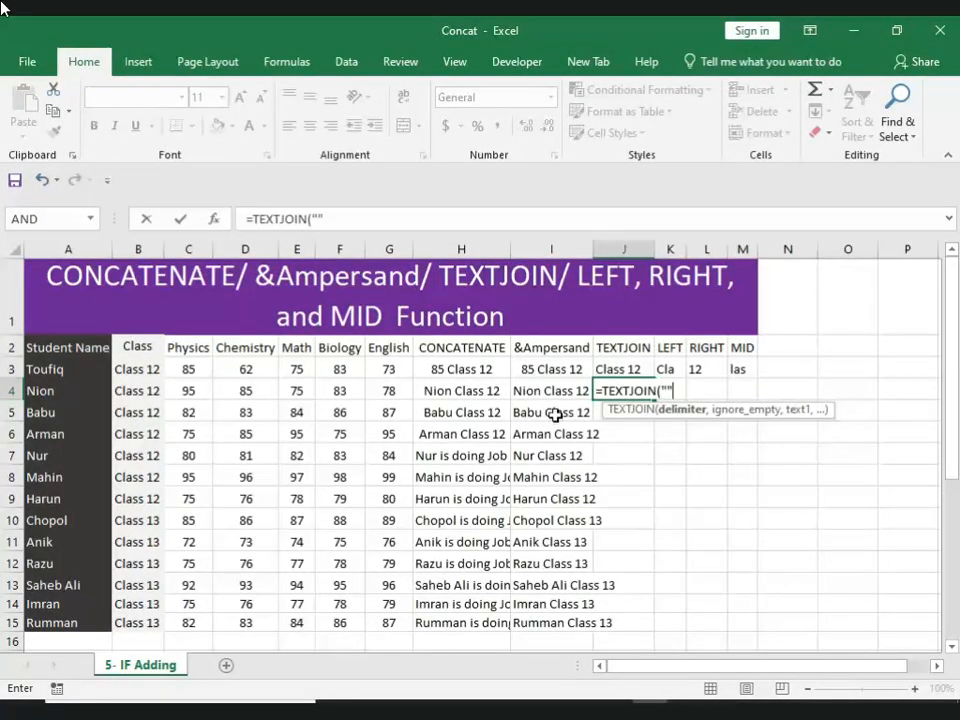
left_click(665, 390)
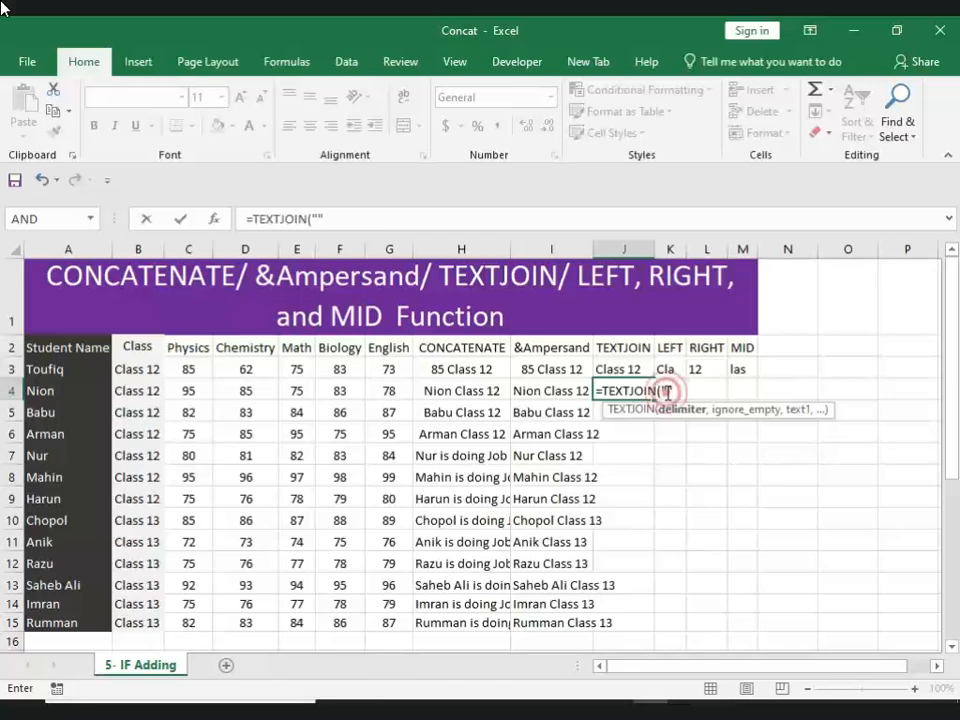
left_click(676, 387)
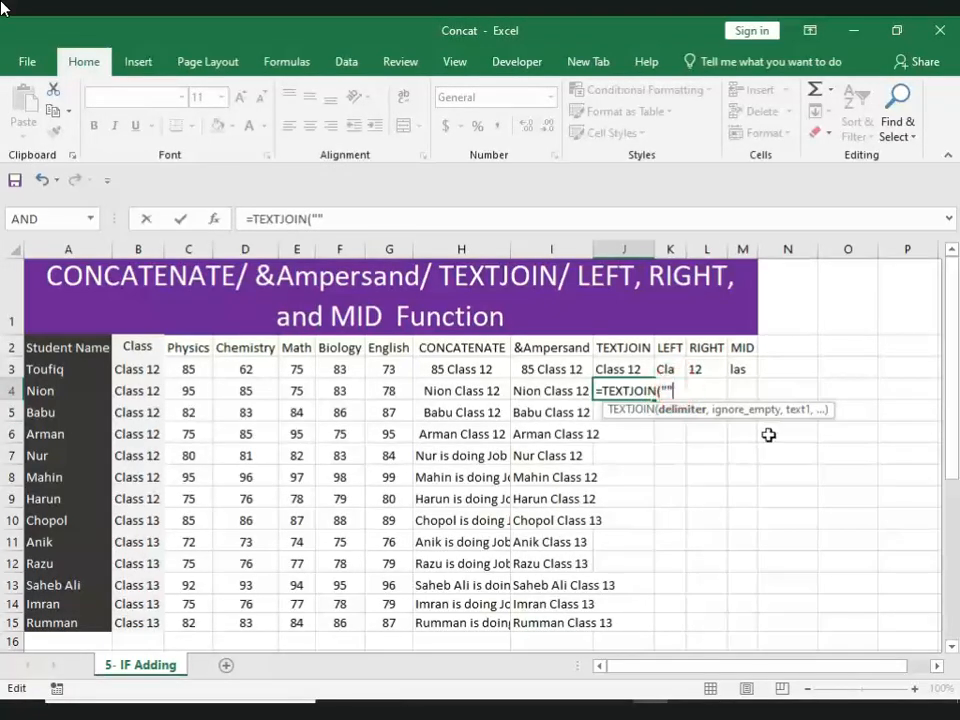
type(",")
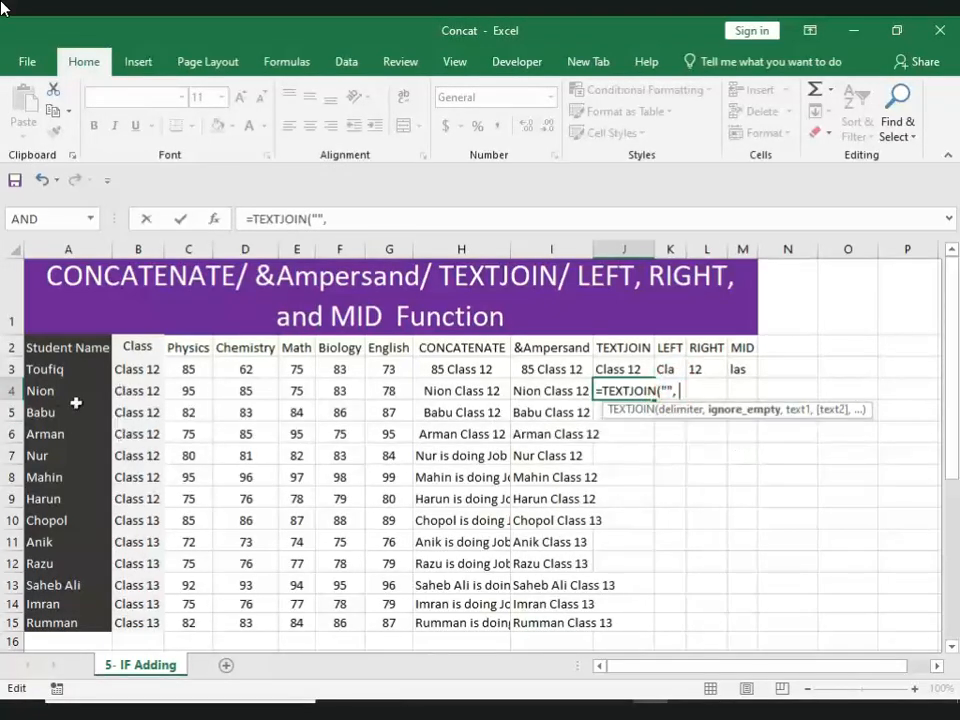
left_click(41, 389)
type(",")
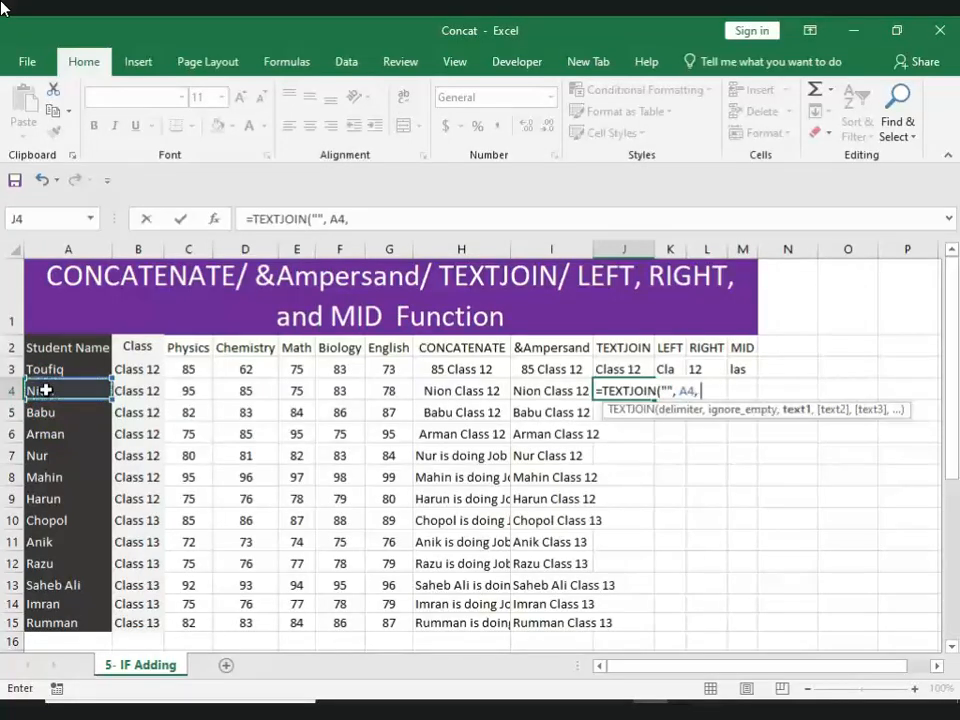
left_click(136, 390)
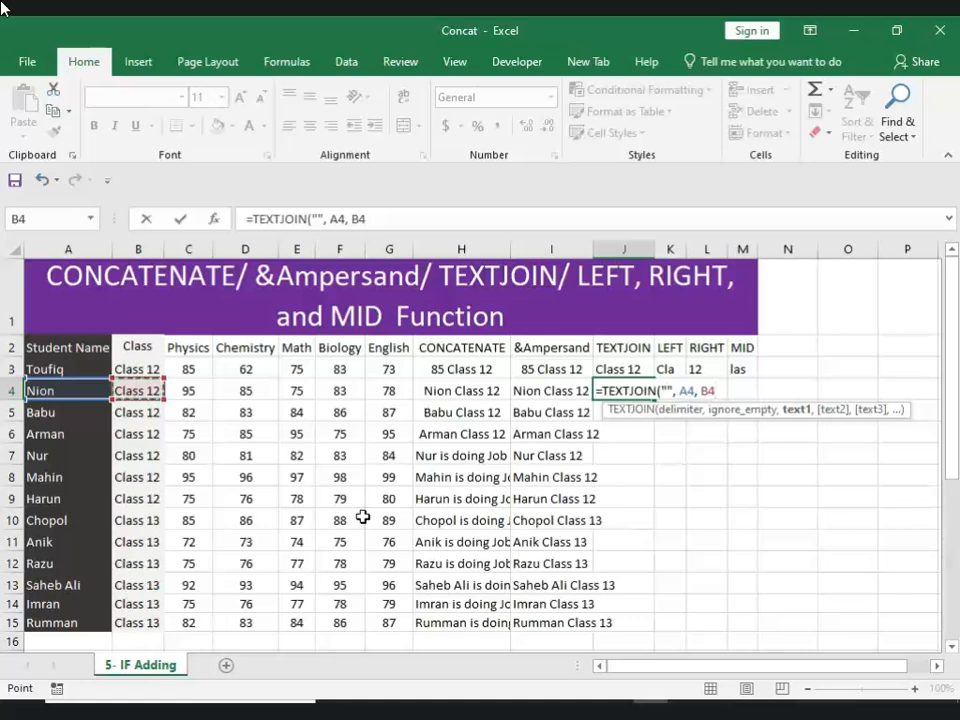
type(")")
key("Return")
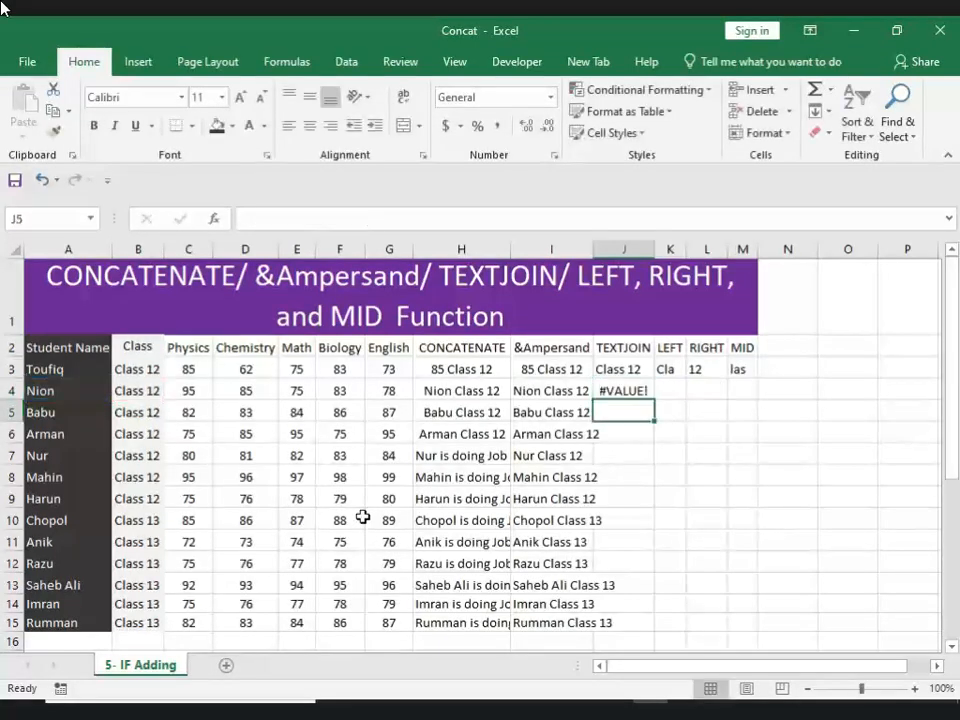
Change the delimiter in the J4 TEXTJOIN formula to a single space.
left_click(632, 393)
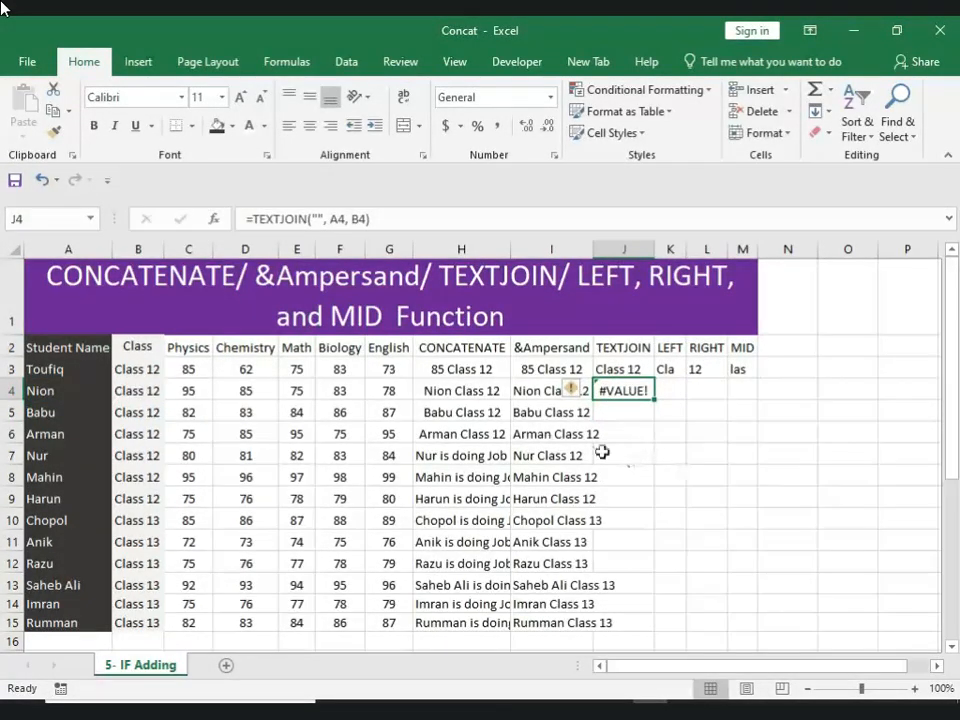
left_click(319, 218)
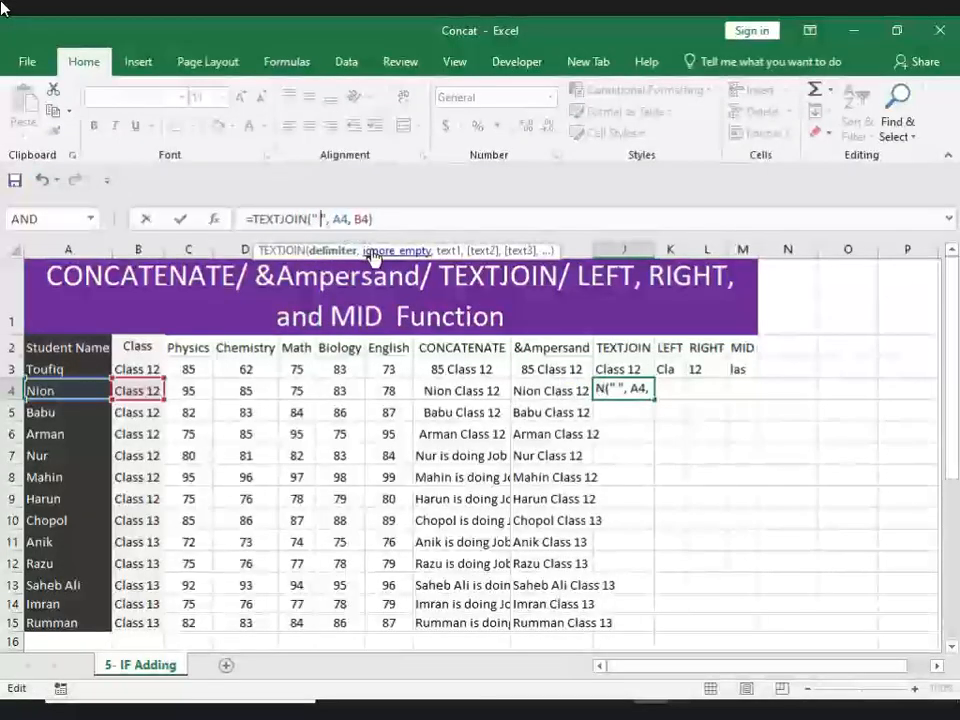
key("Return")
left_click(625, 392)
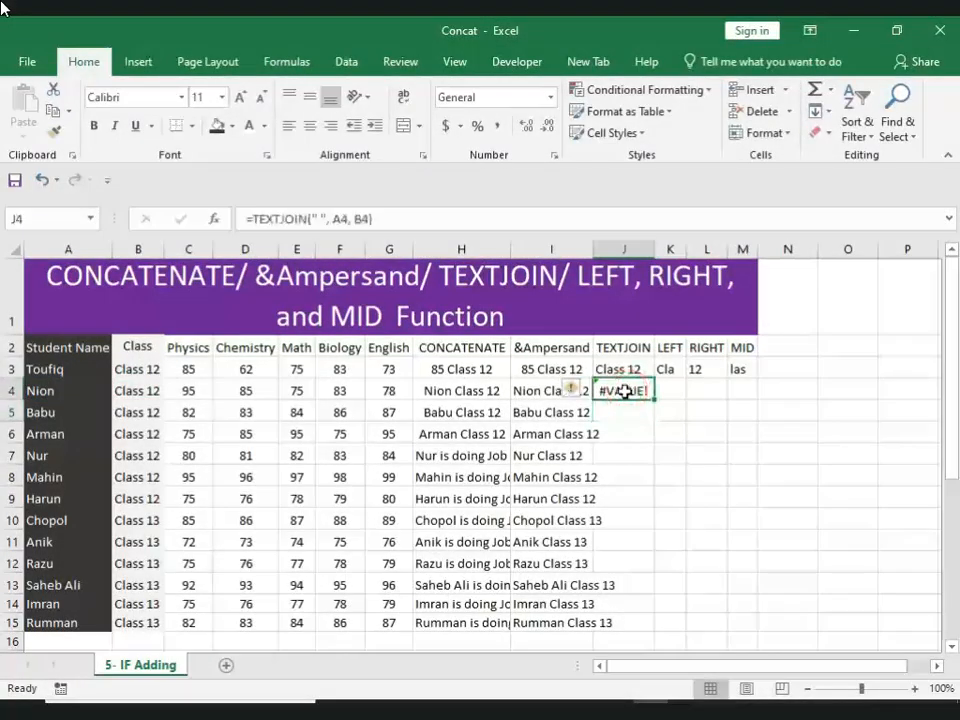
Review the TEXTJOIN syntax notes below the table and compare the formulas in J3 and J4.
scroll(677, 583, "down", 4)
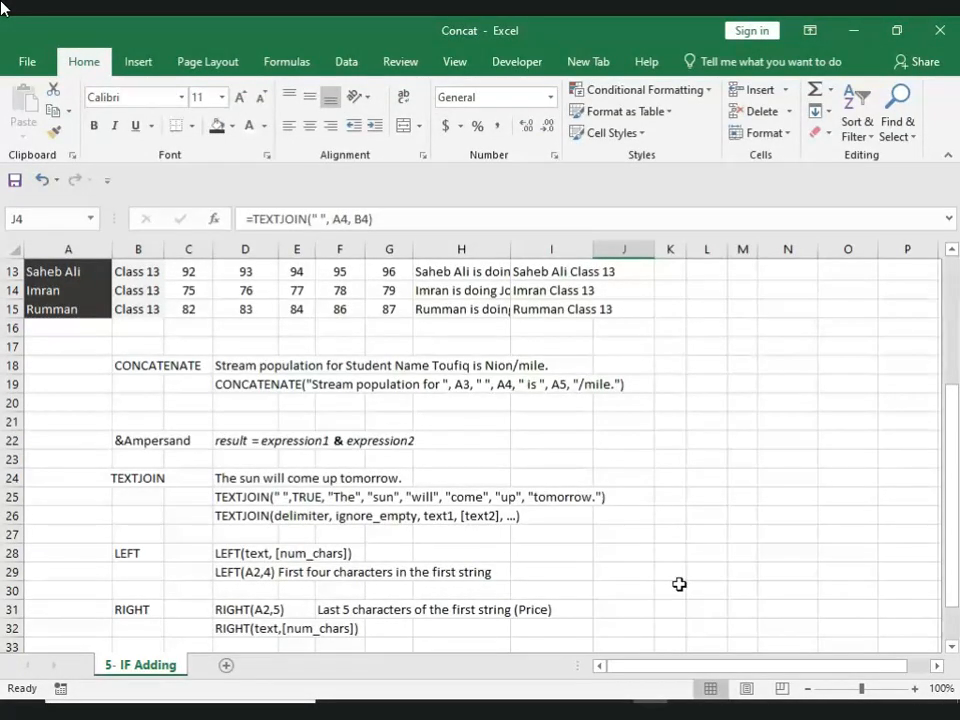
scroll(677, 583, "up", 4)
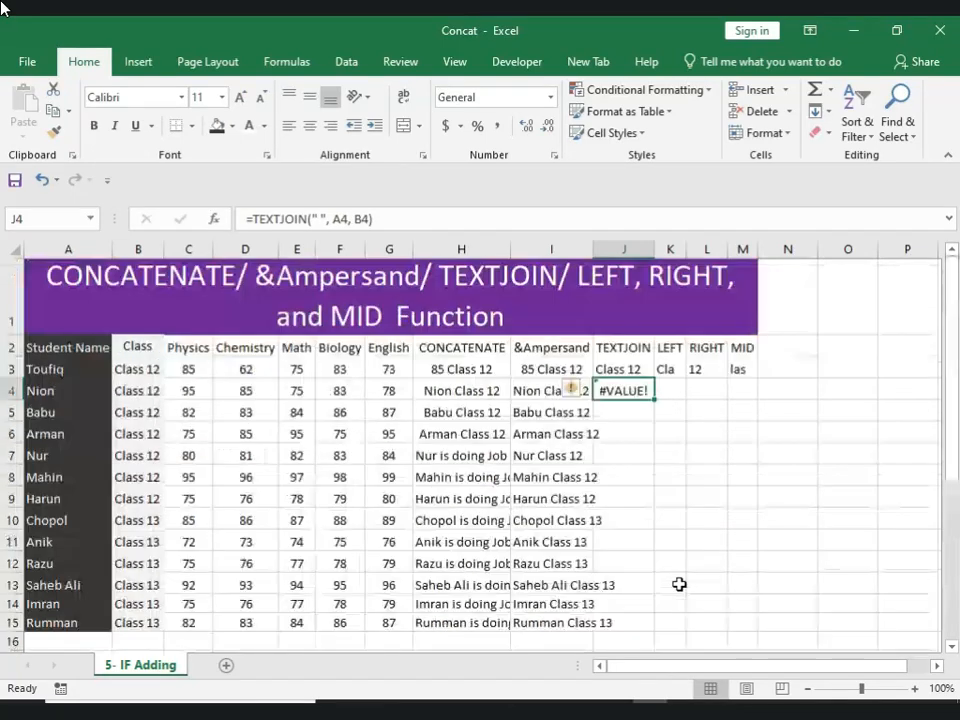
left_click(620, 350)
left_click(621, 370)
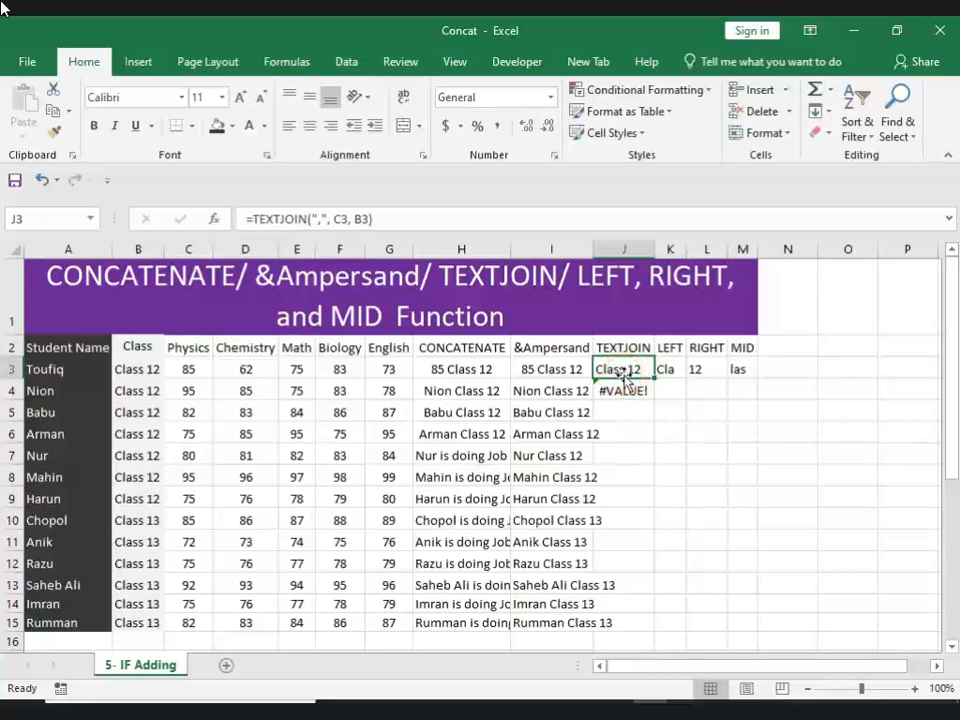
left_click(623, 394)
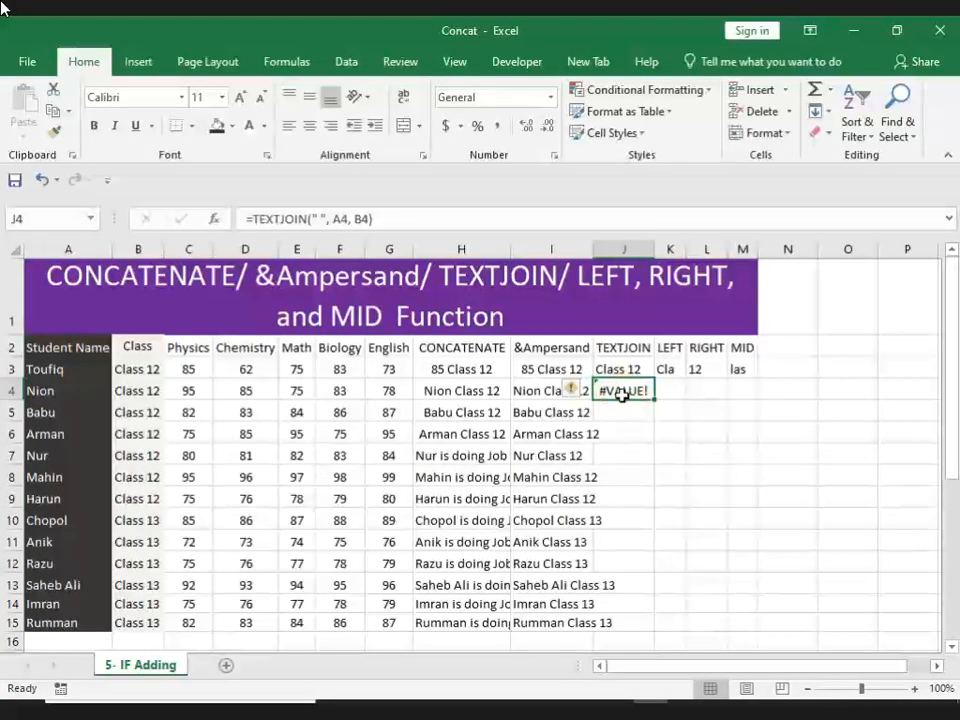
left_click(620, 369)
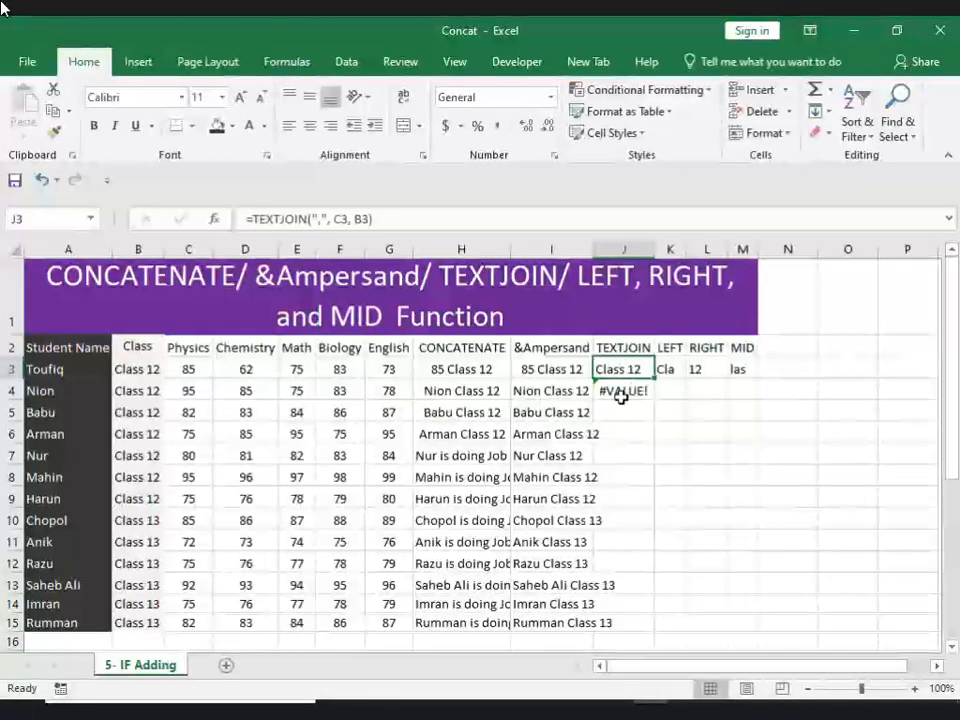
Add a comma after the space in the J4 TEXTJOIN delimiter, making it " ,".
left_click(621, 394)
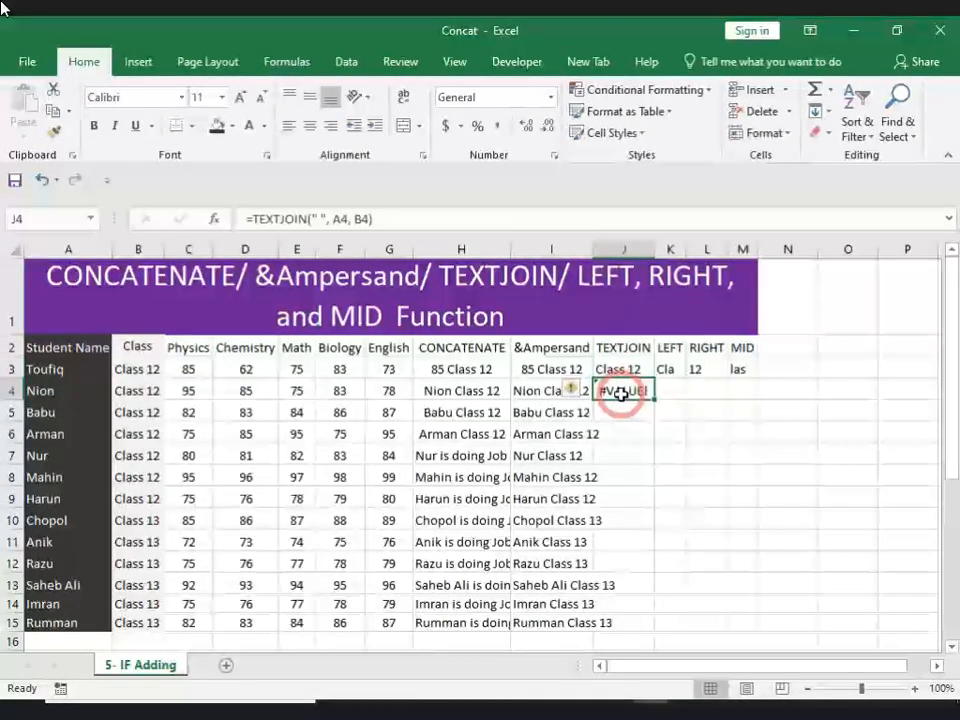
left_click(320, 219)
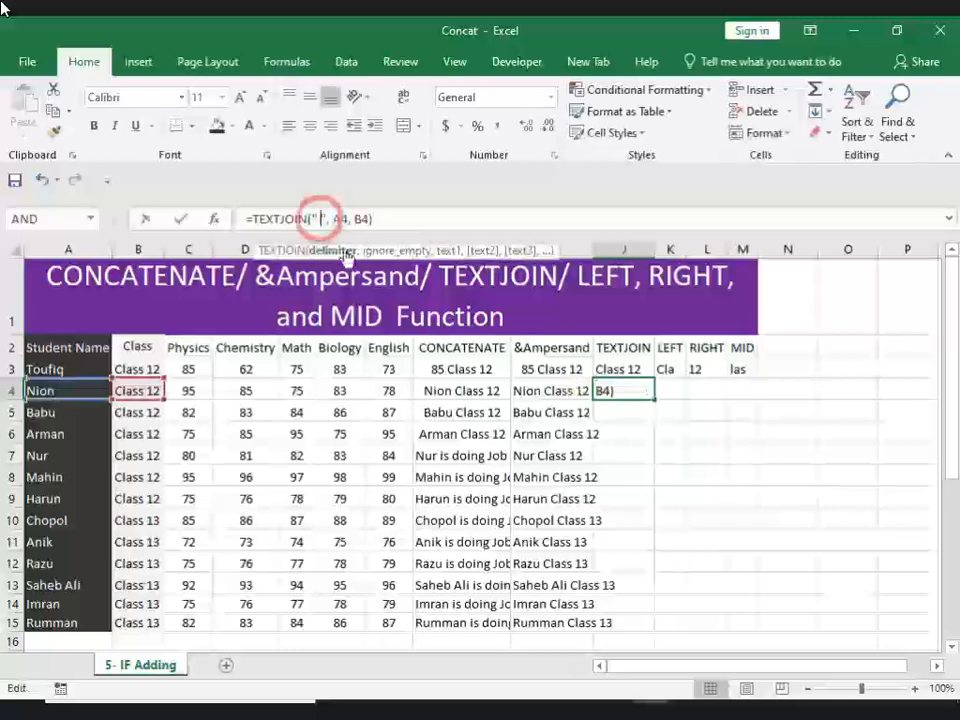
type(",")
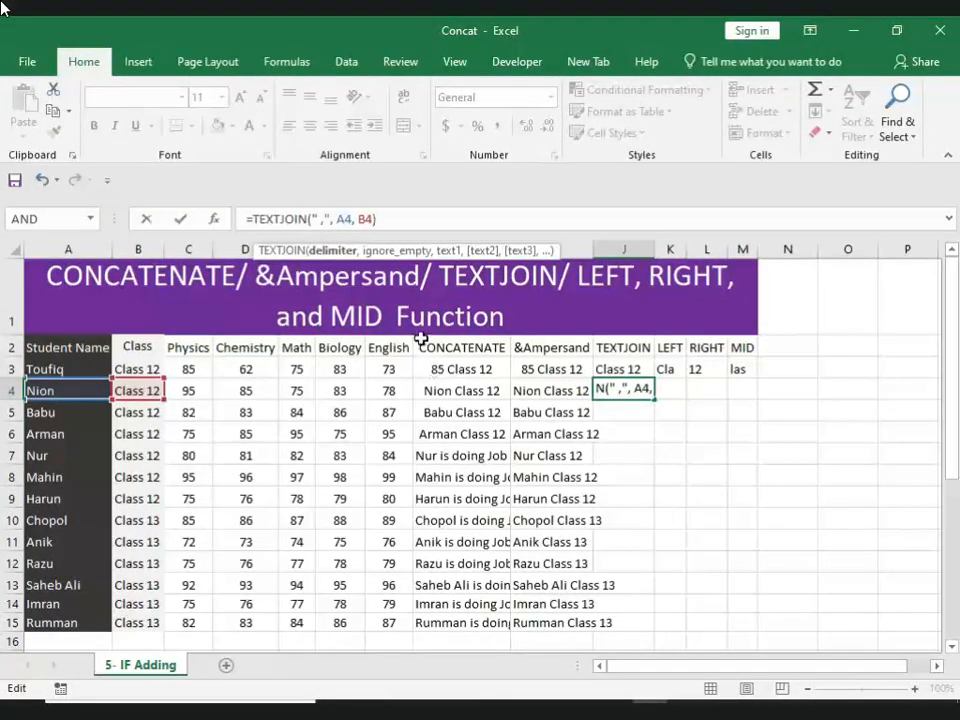
key("Return")
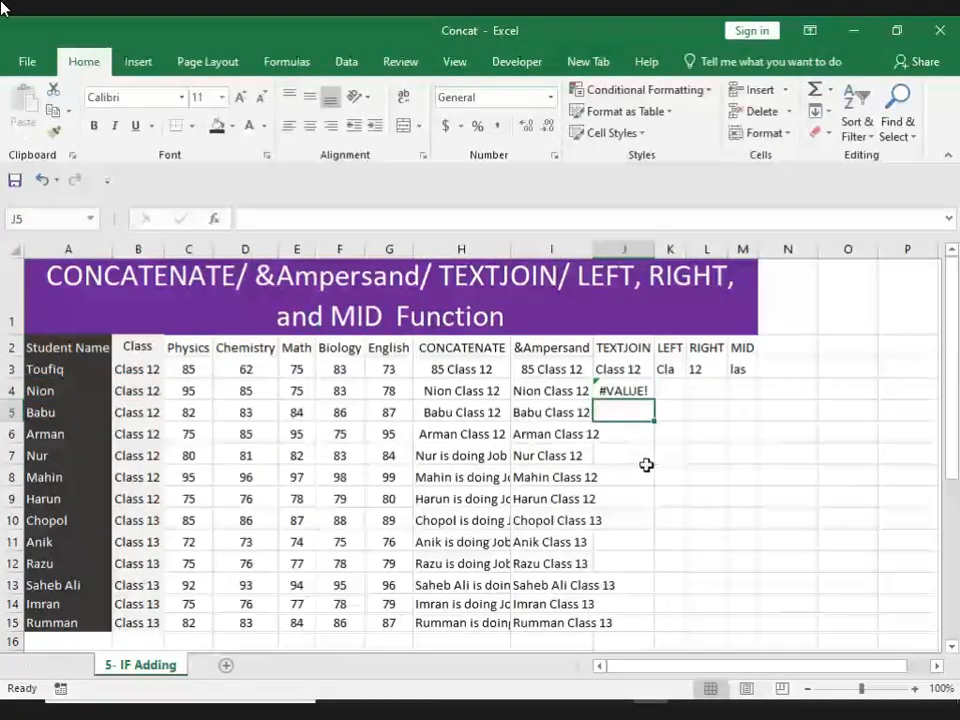
left_click(613, 391)
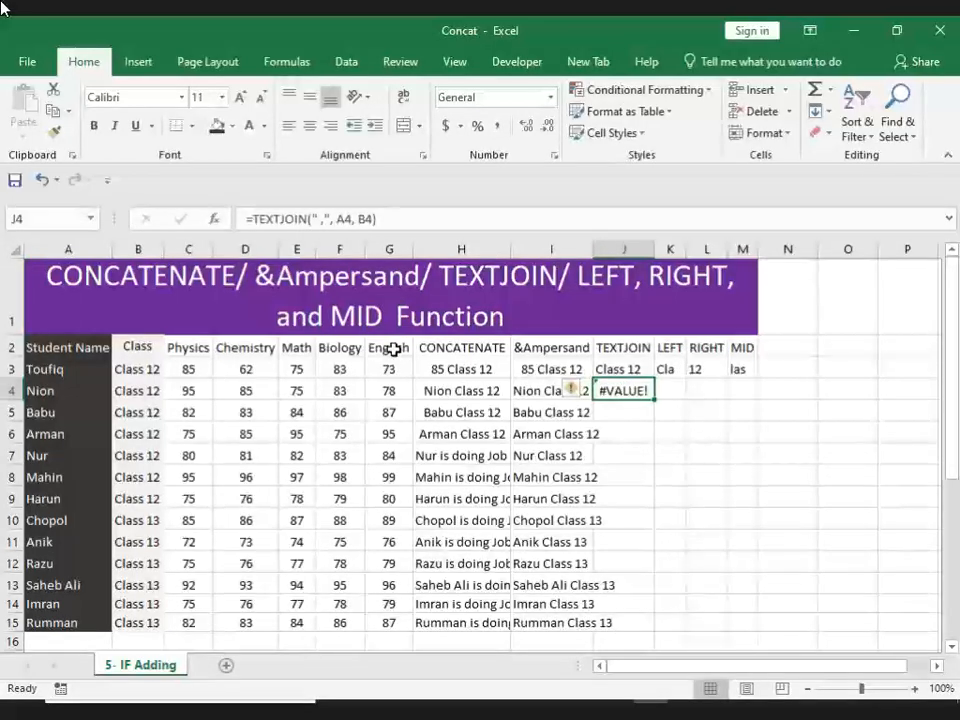
Replace the comma delimiter in the J3 TEXTJOIN formula with a single space.
left_click(622, 369)
left_click(621, 391)
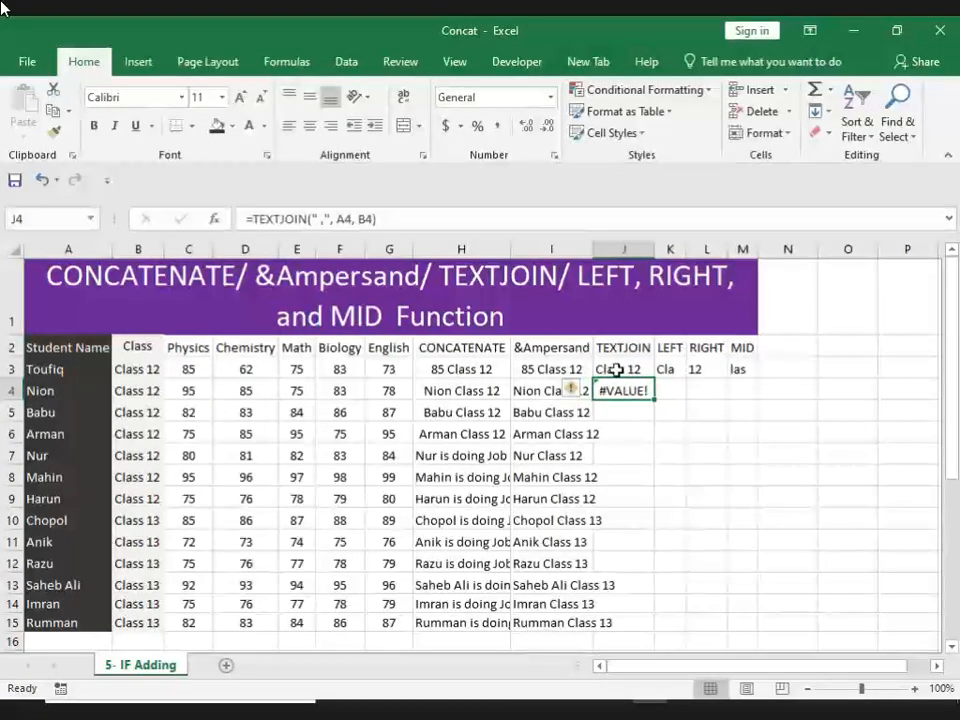
left_click(616, 370)
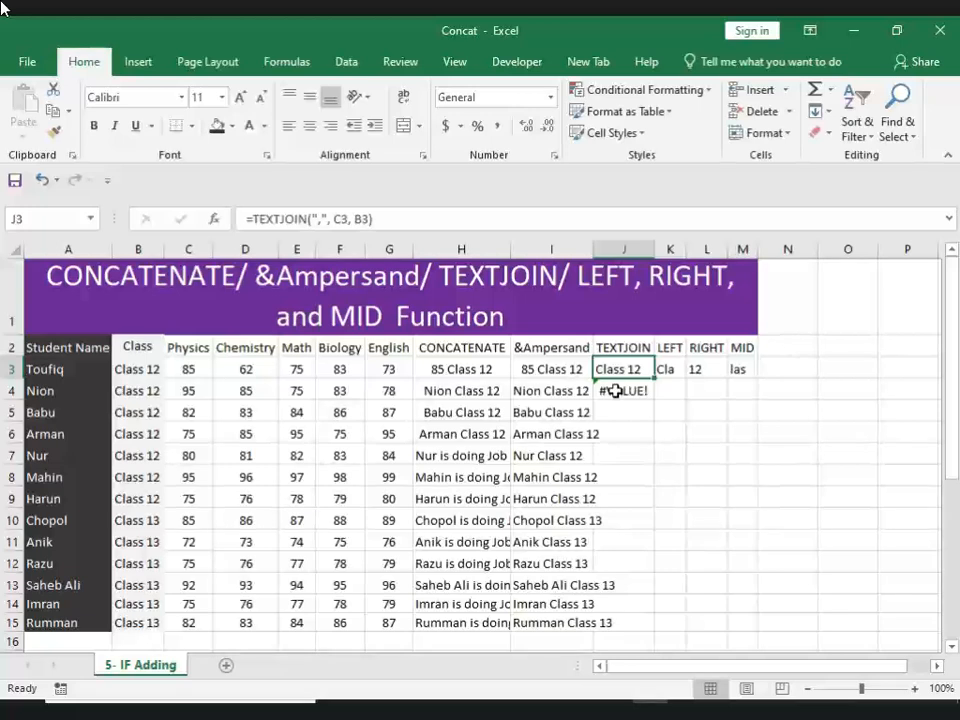
left_click(316, 219)
key("BackSpace")
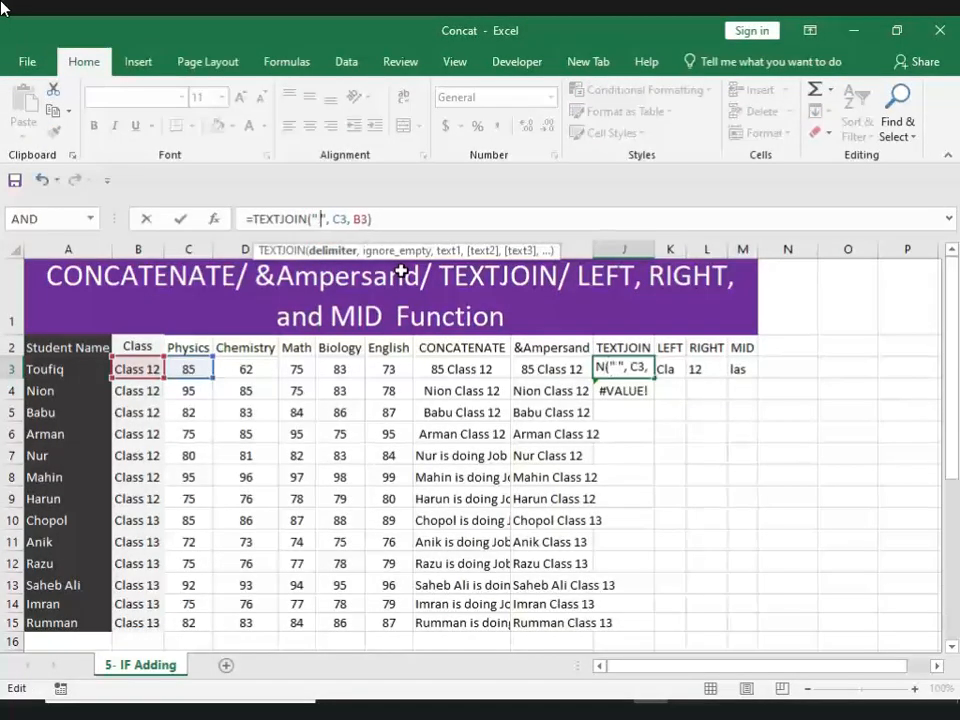
key("Return")
left_click(615, 366)
Clear the delimiter in the J4 TEXTJOIN formula back to an empty string.
left_click(610, 398)
left_click(327, 220)
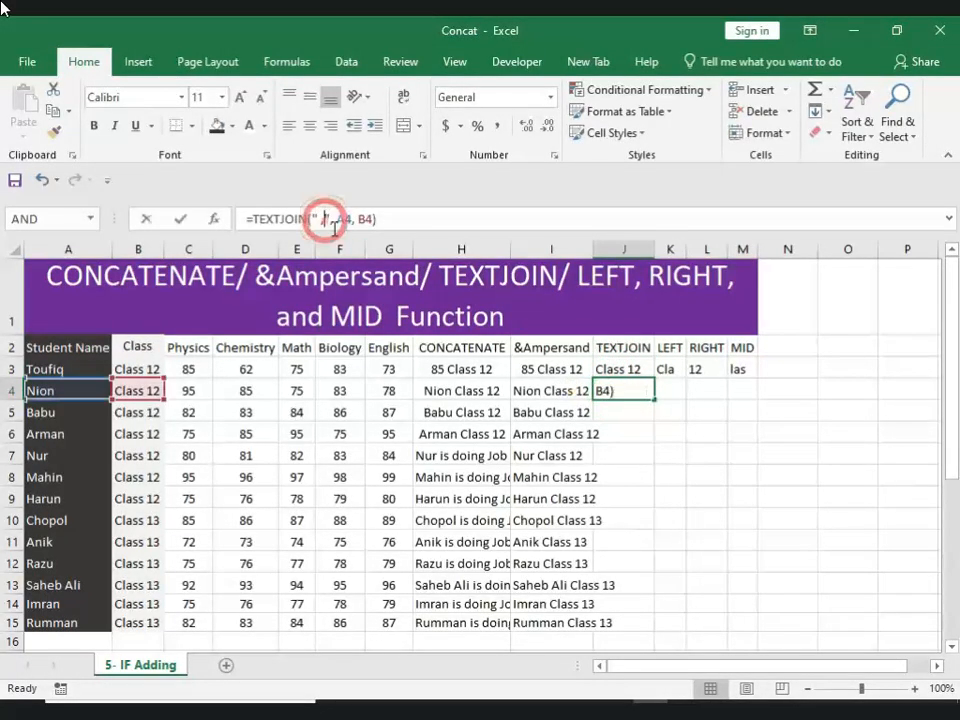
key("Delete")
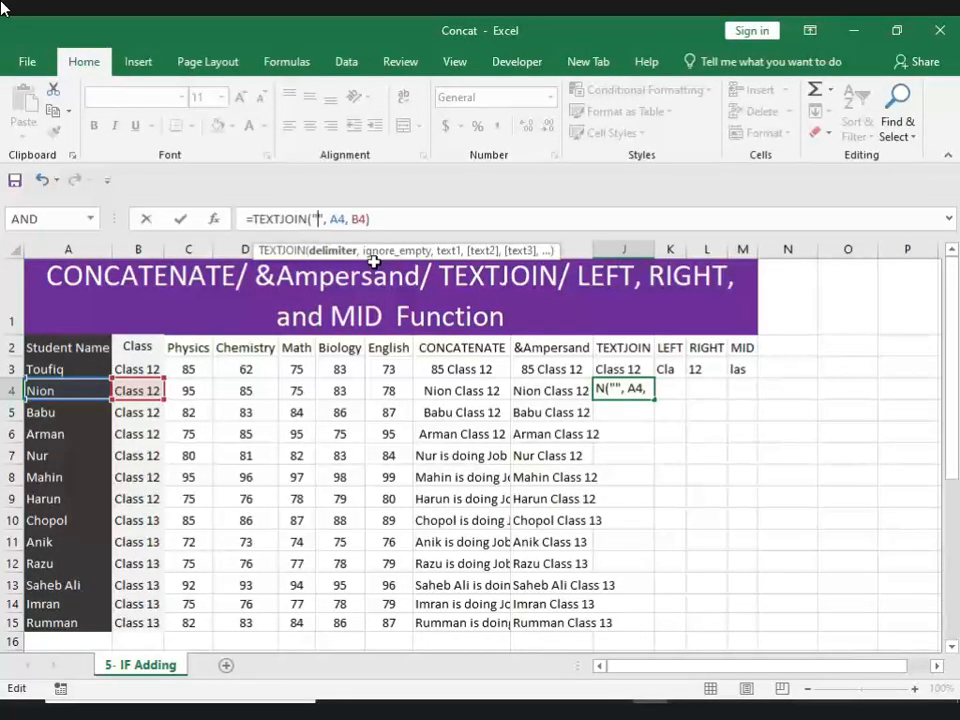
key("Return")
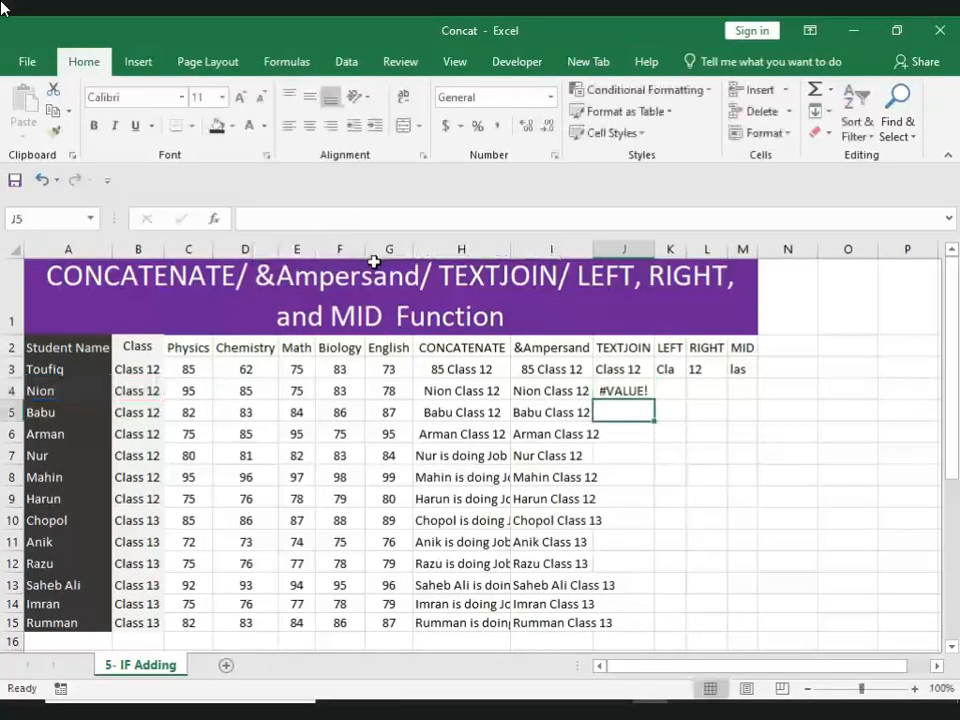
left_click(615, 390)
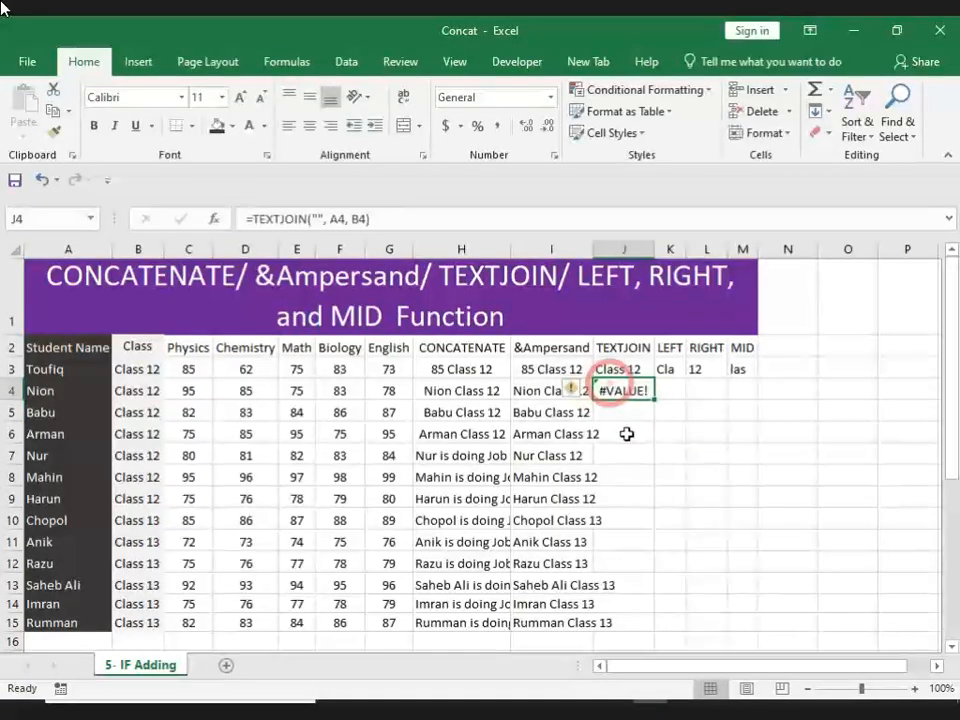
Copy the TEXTJOIN formula from J3 into J4.
left_click(618, 369)
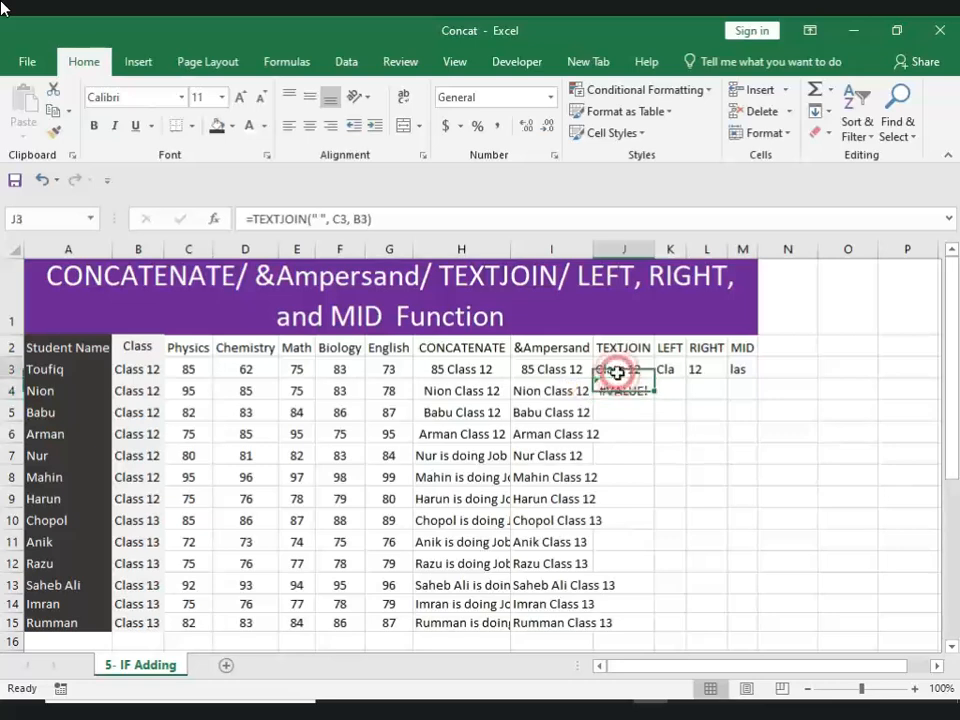
key("ctrl+c")
left_click(620, 390)
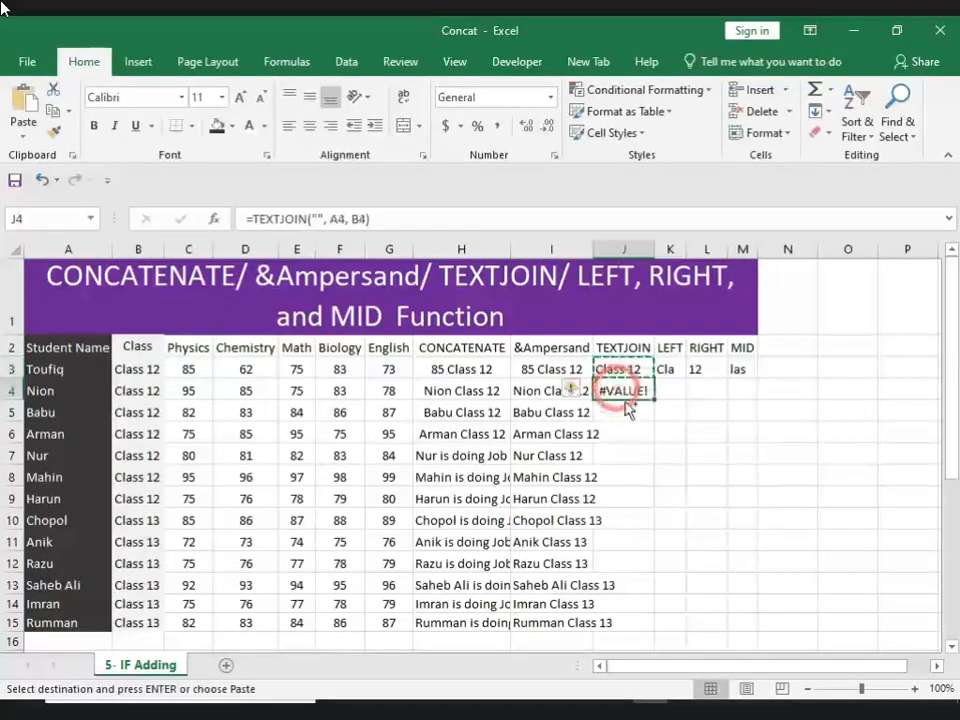
key("ctrl+v")
Change the references in the J4 TEXTJOIN formula to A4 and B4, keeping the space delimiter.
double_click(615, 390)
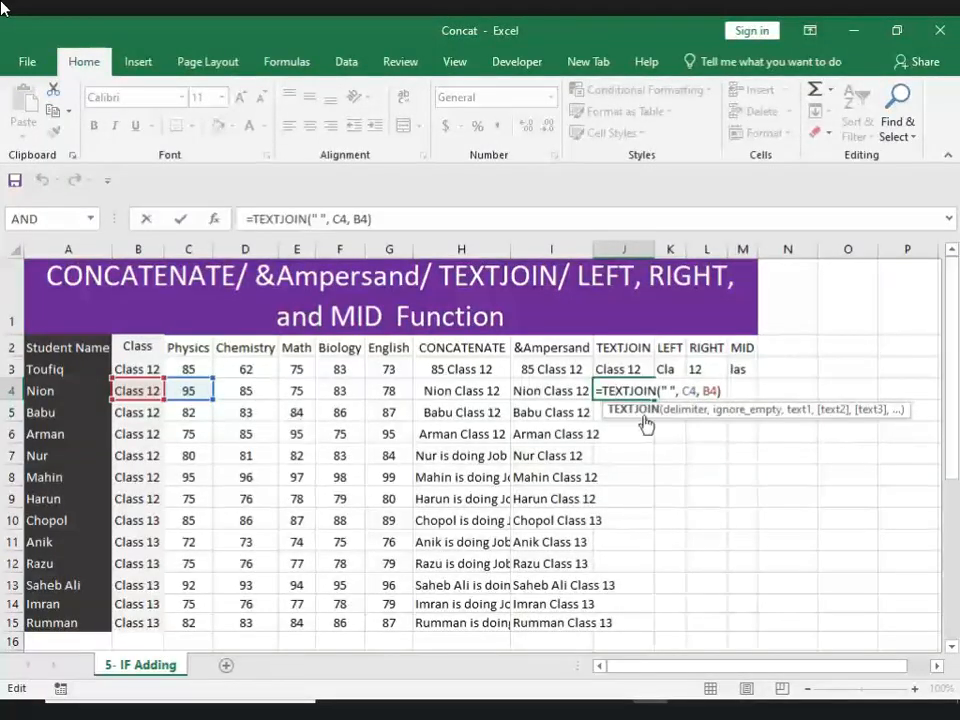
double_click(689, 390)
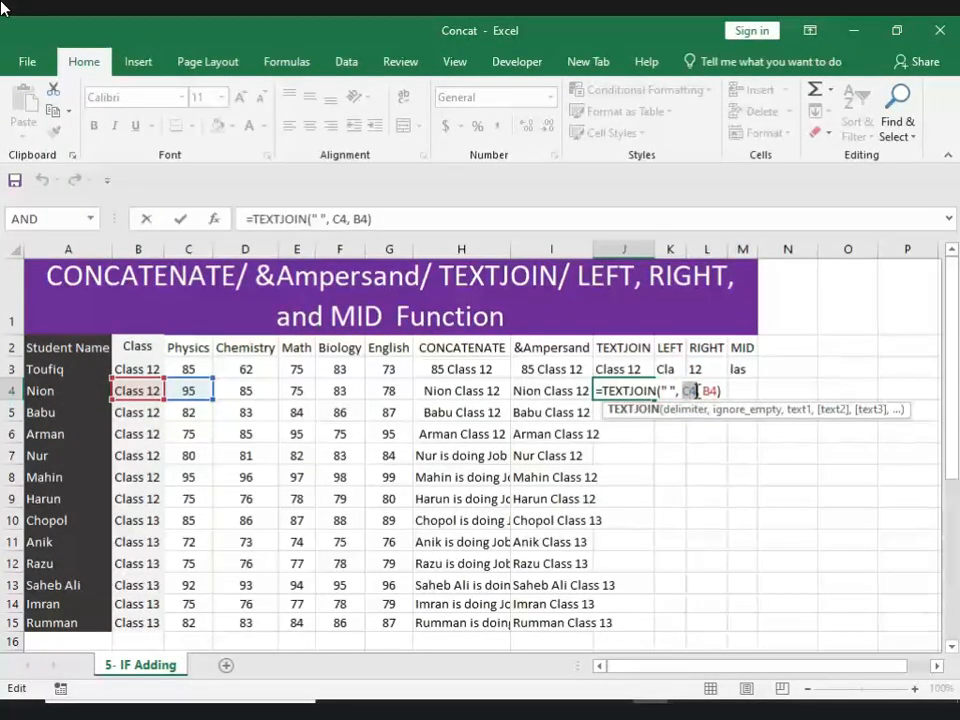
left_click(50, 388)
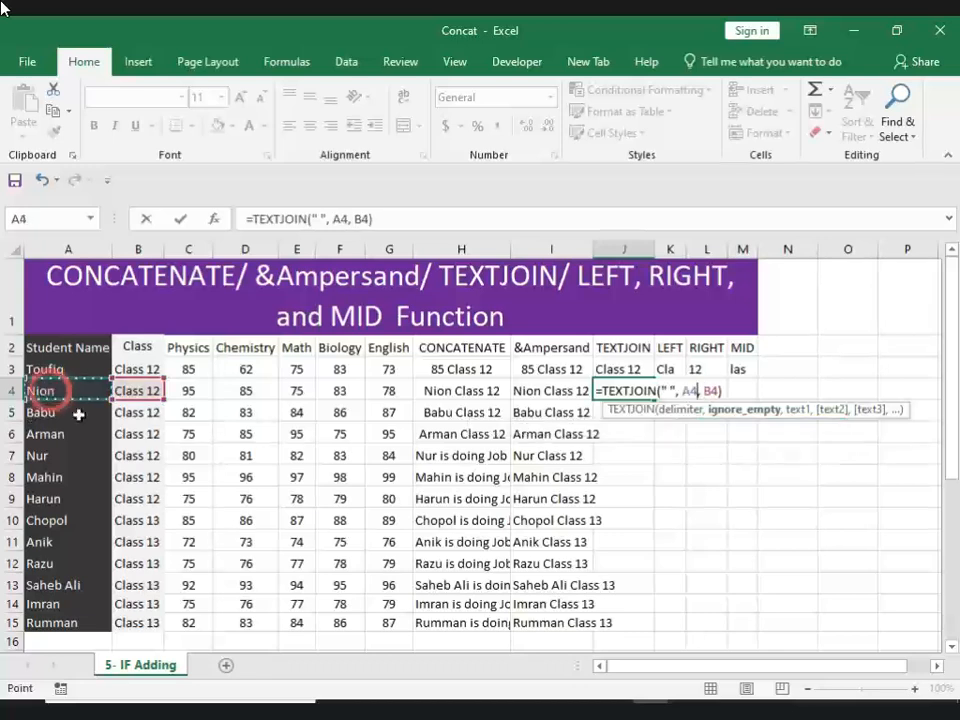
double_click(711, 391)
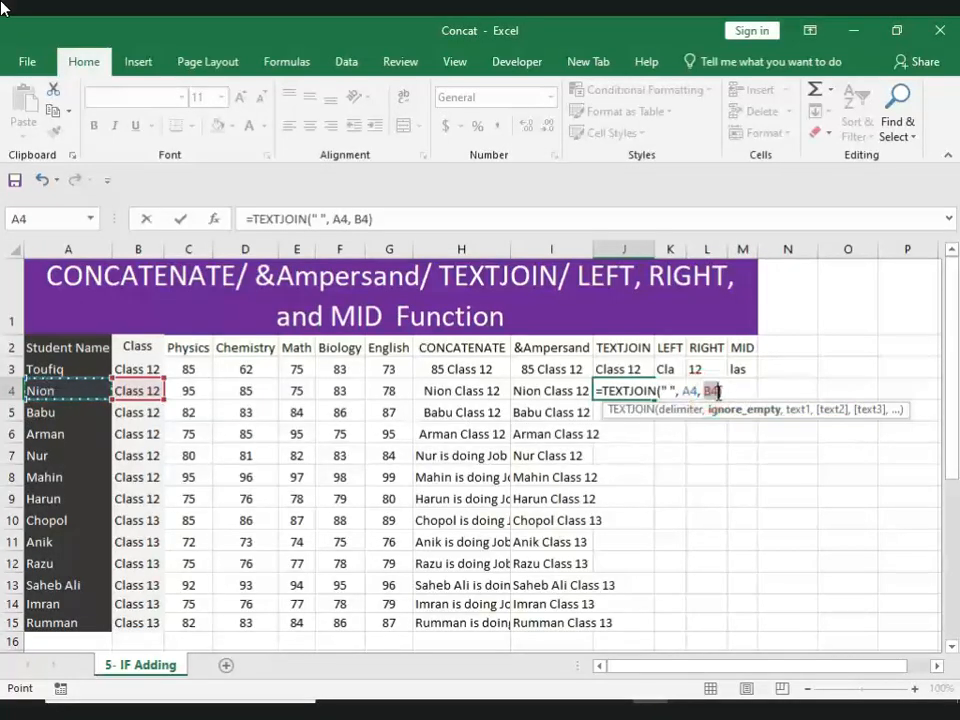
left_click(129, 391)
key("Return")
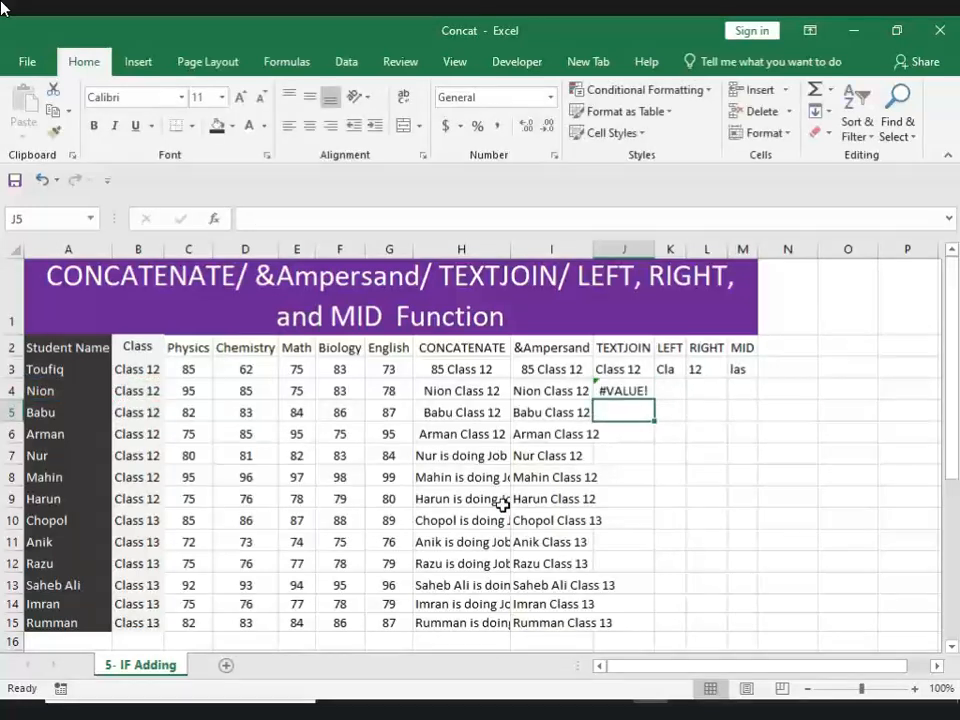
Change the references in the J4 TEXTJOIN formula to B4 and C4, keeping the space delimiter.
left_click(625, 388)
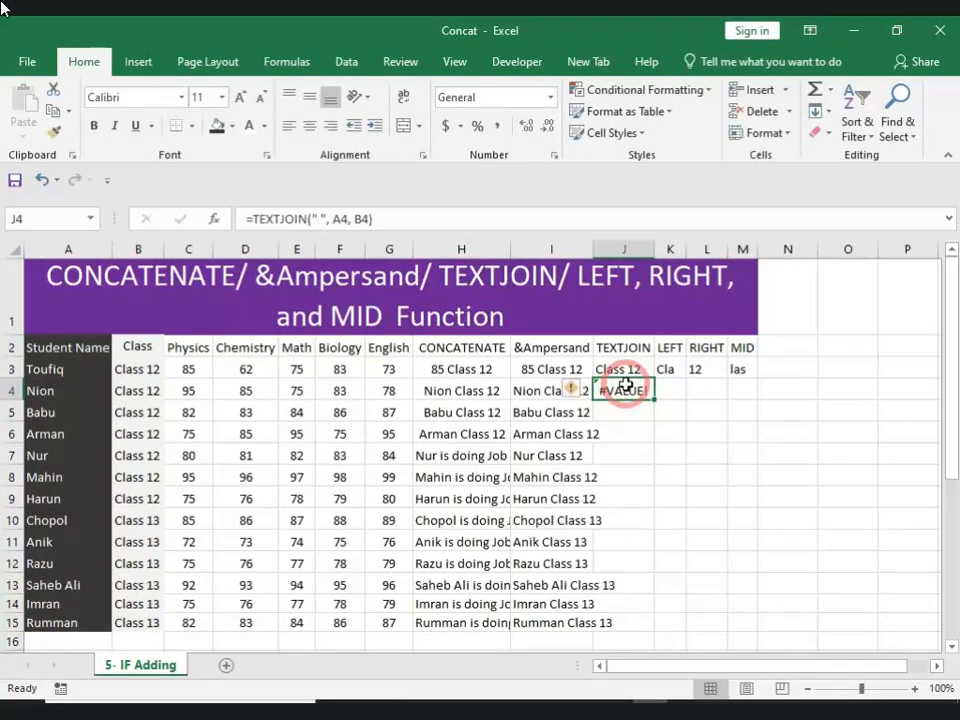
left_click(622, 370)
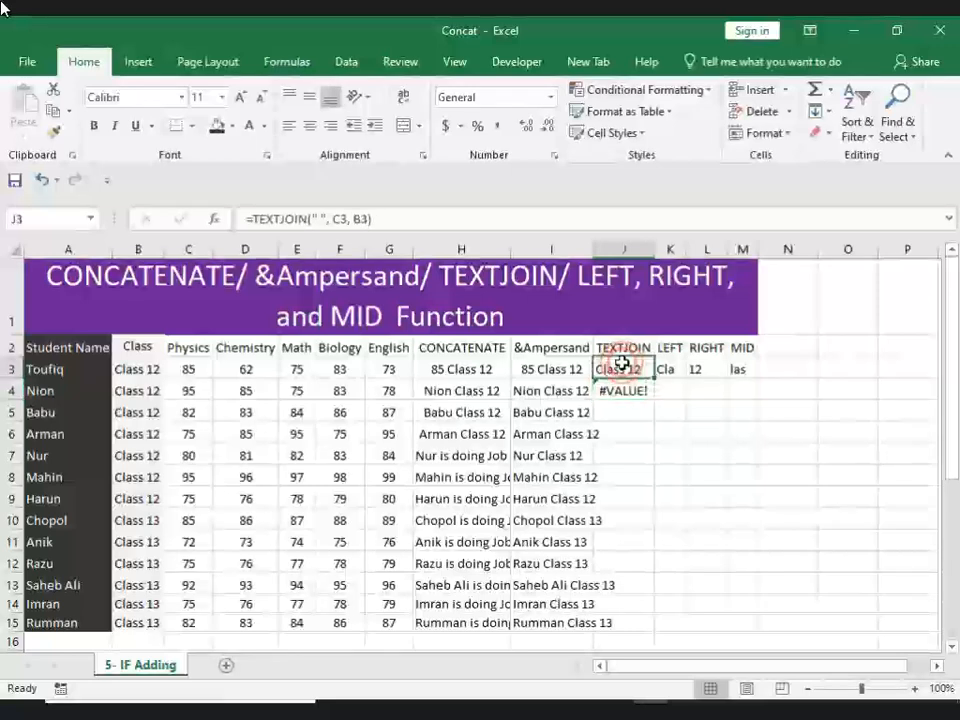
double_click(622, 370)
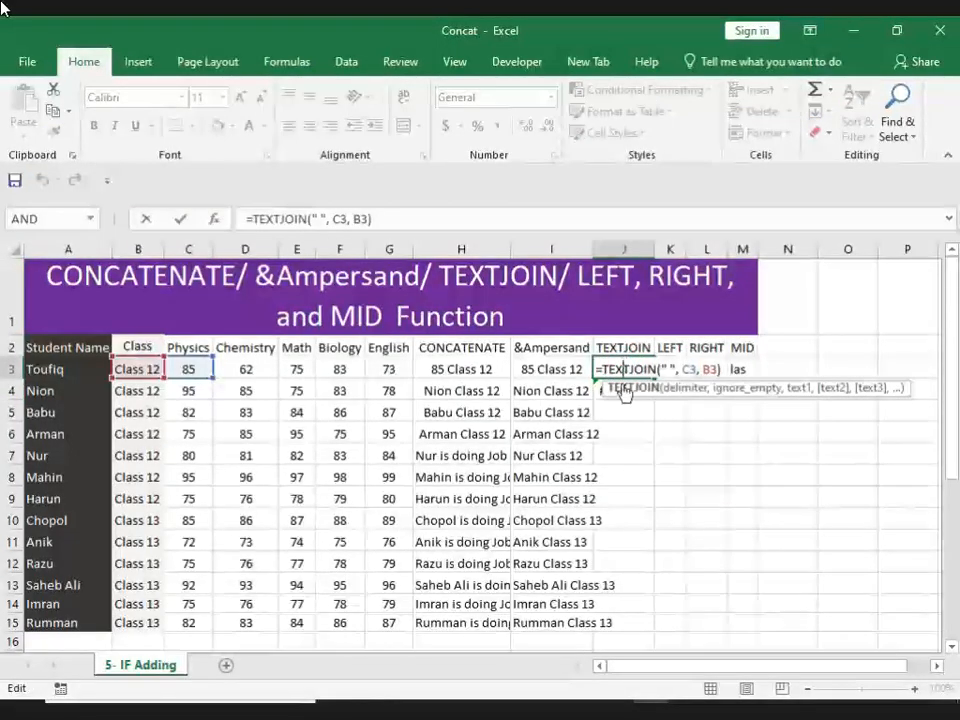
key("Return")
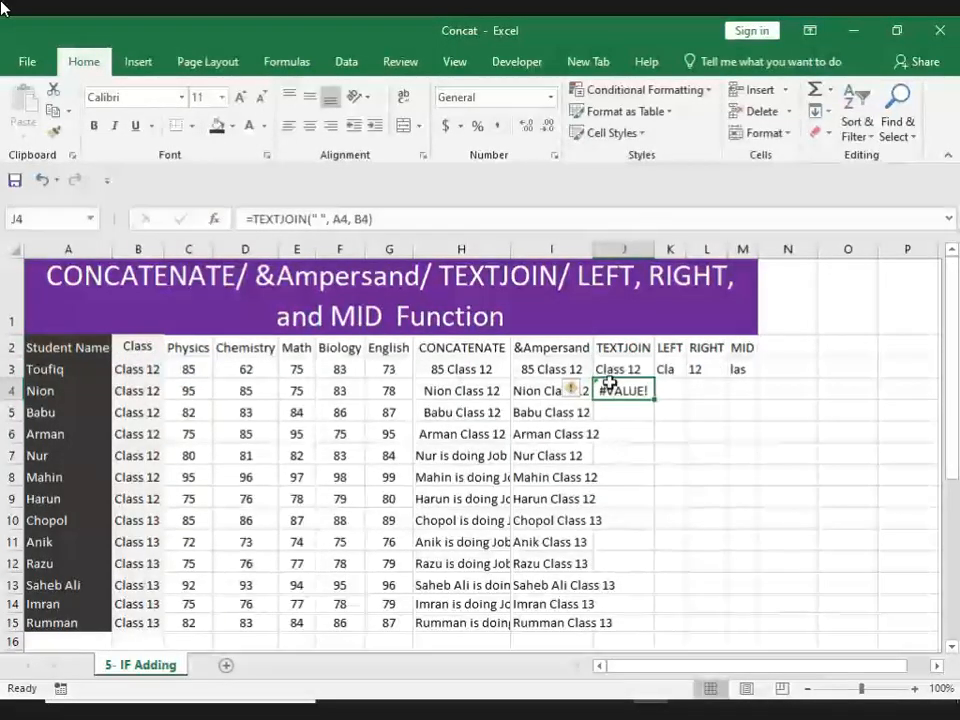
double_click(611, 390)
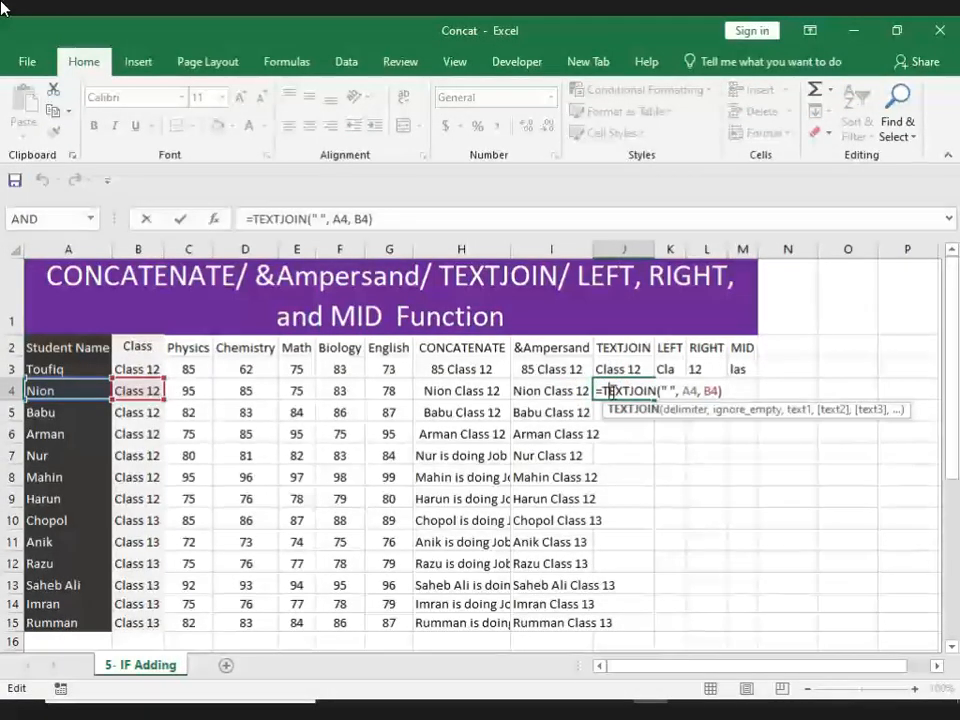
double_click(688, 390)
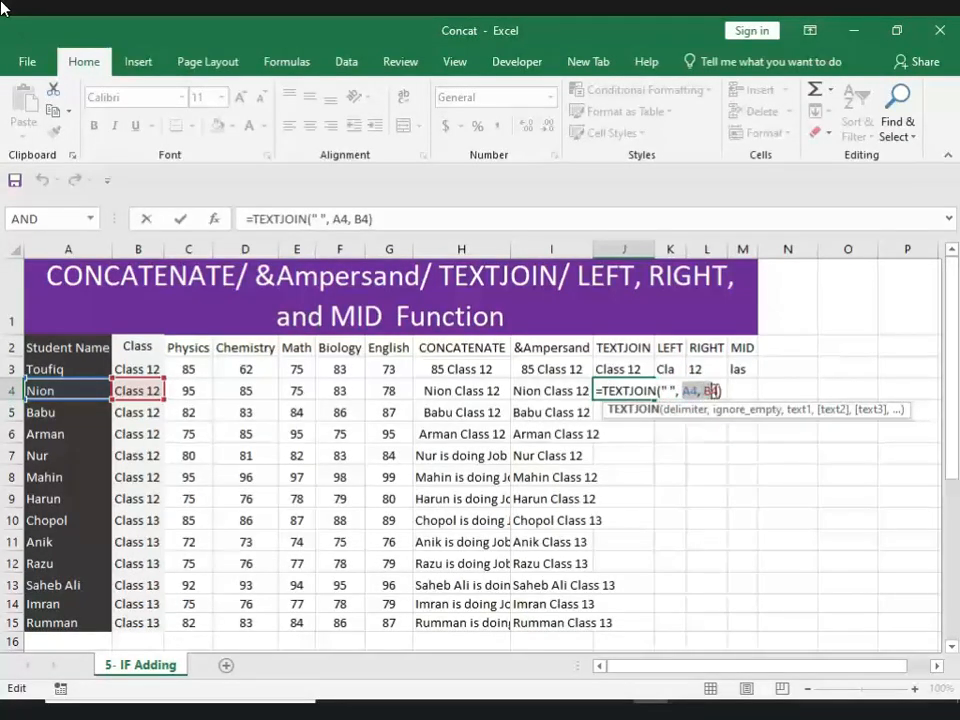
left_click(137, 389)
type(",")
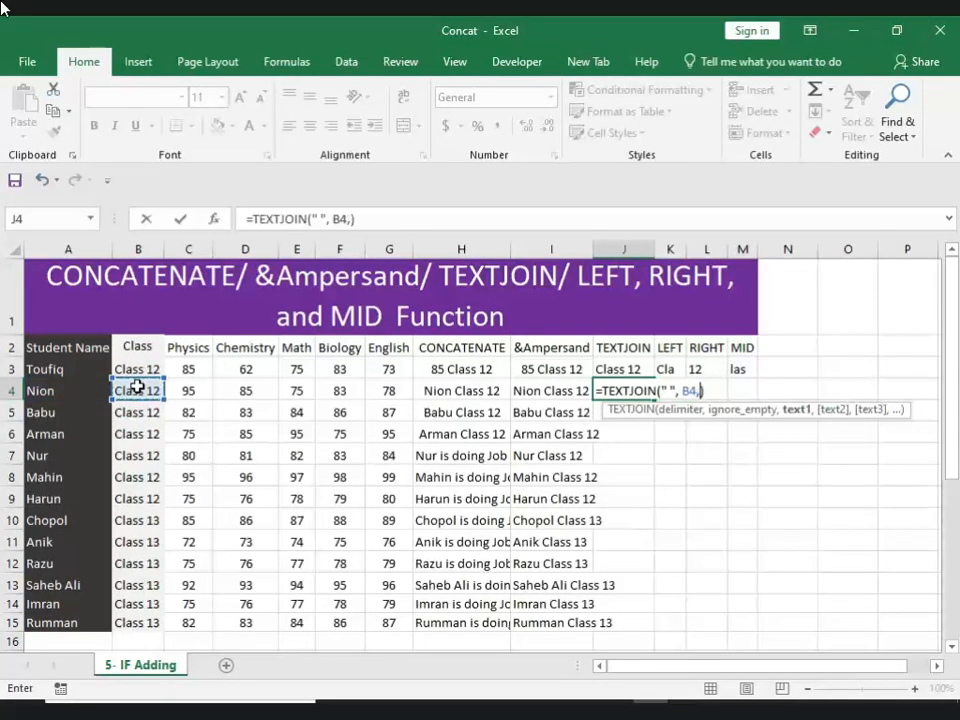
left_click(189, 388)
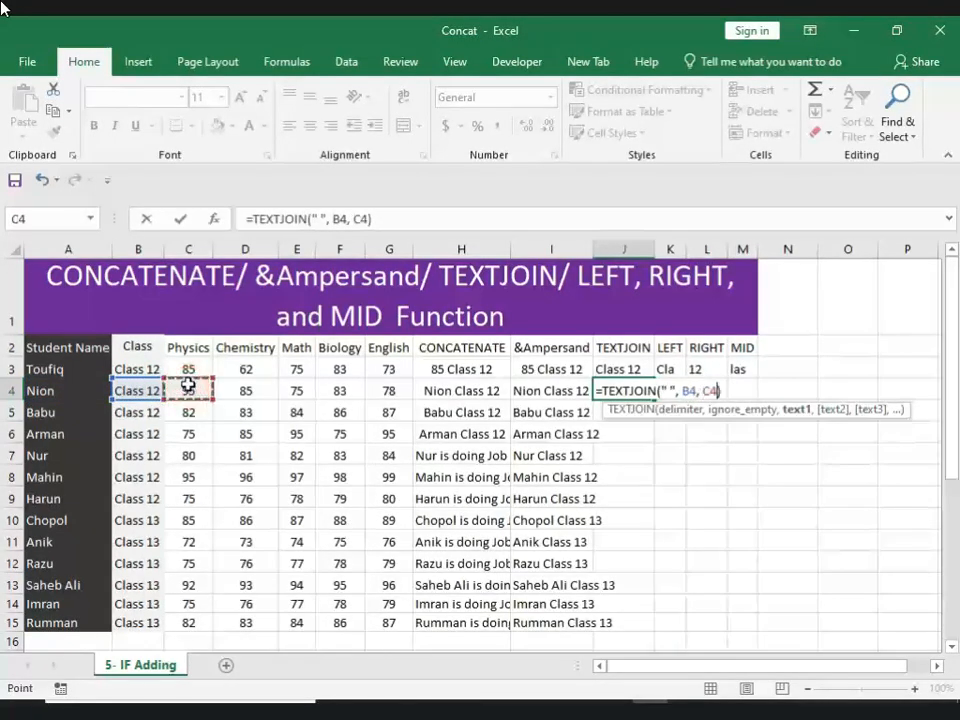
key("Return")
left_click(621, 391)
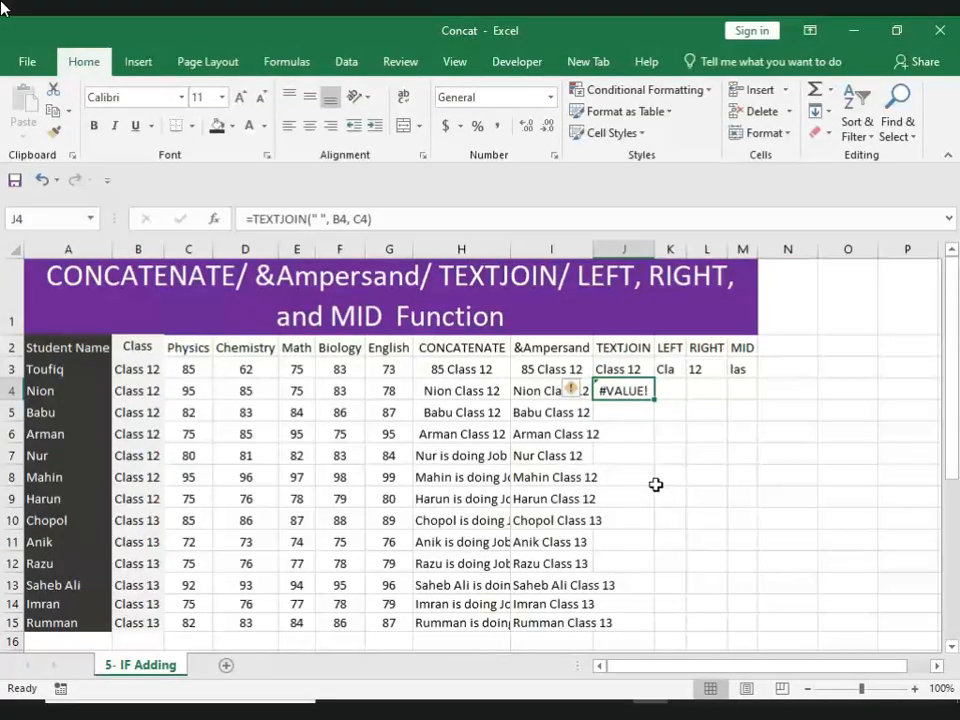
Change the references in the J3 TEXTJOIN formula to A3 and B3.
left_click(607, 366)
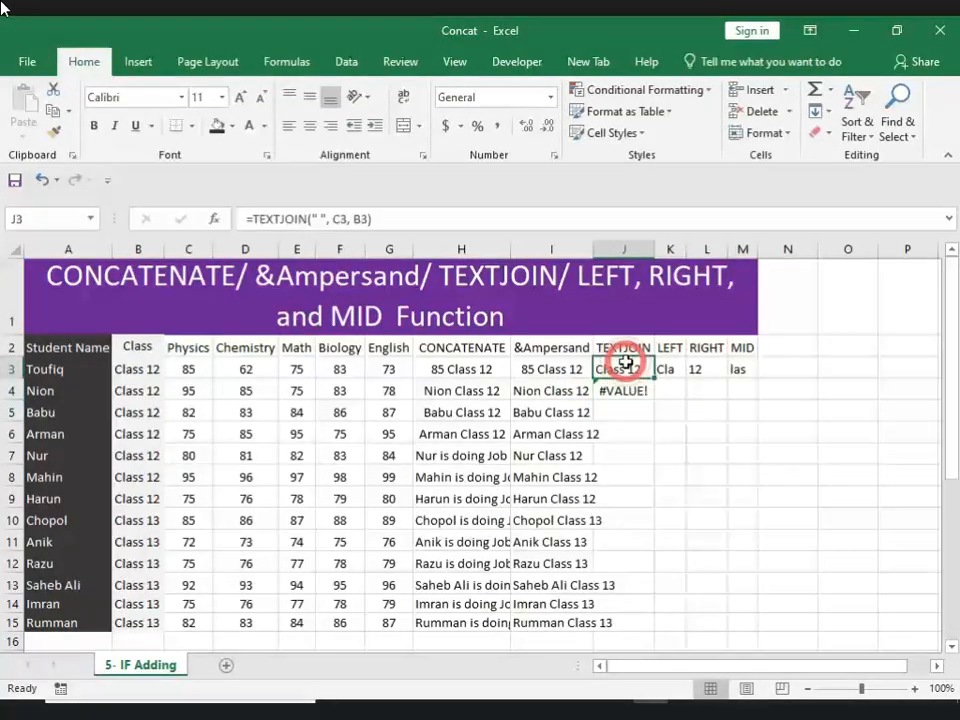
left_click(333, 216)
double_click(338, 218)
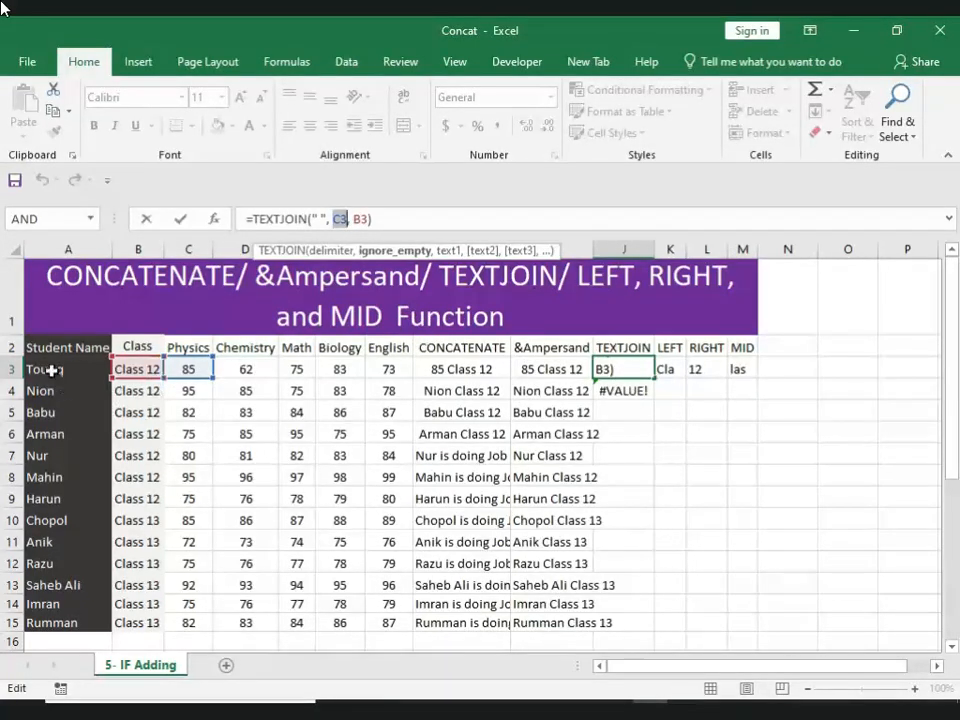
left_click(45, 369)
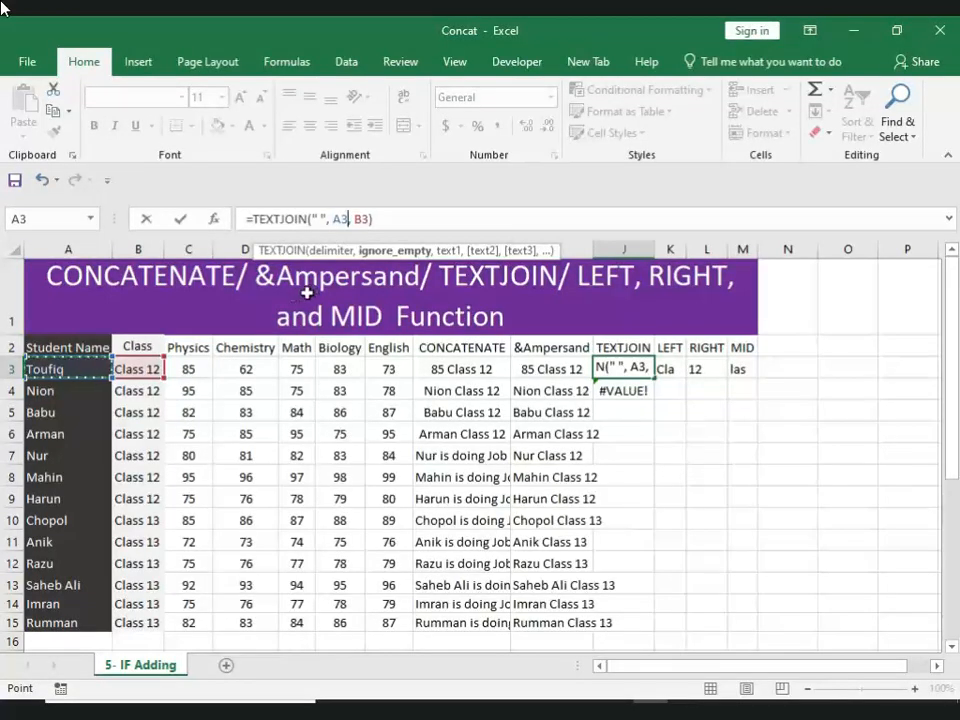
double_click(364, 219)
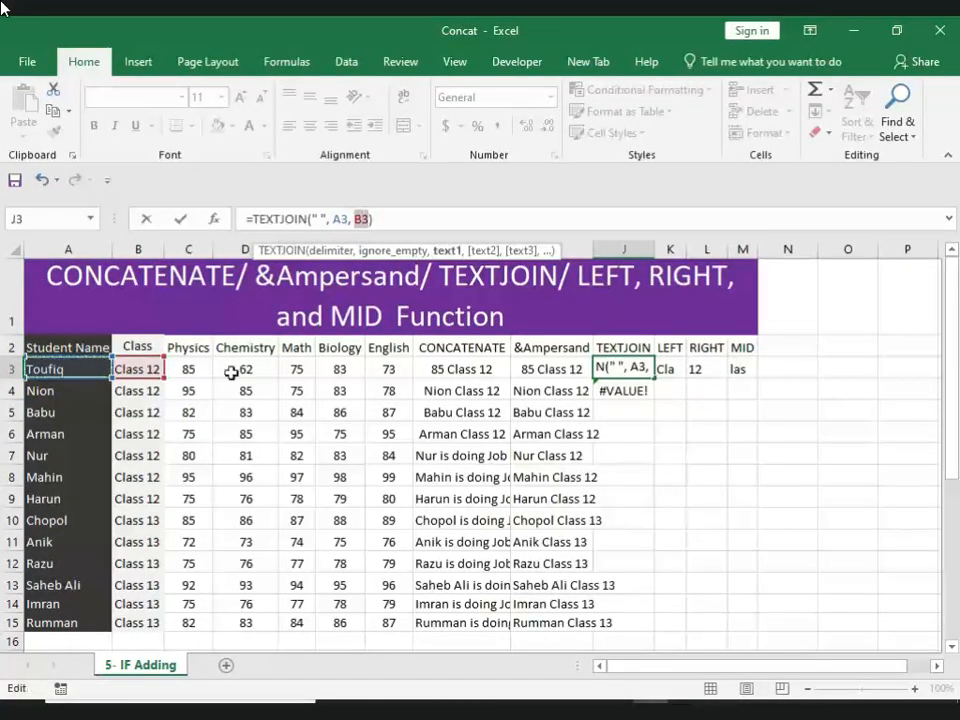
left_click(141, 368)
key("Return")
Undo the stray period entered in J4 and the last reference change in J3.
type(".")
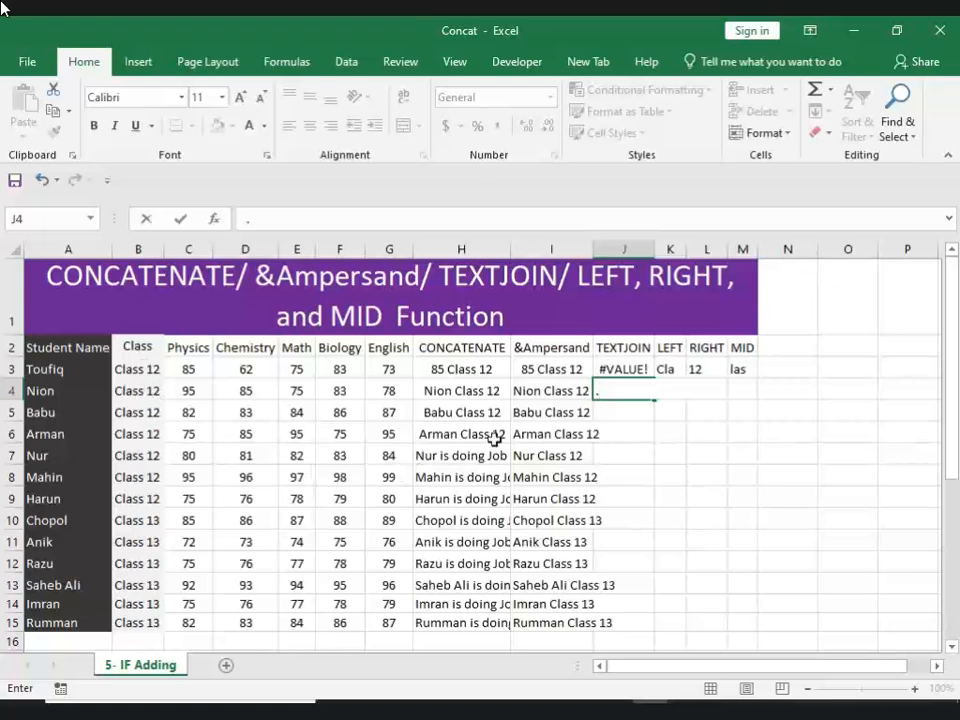
left_click(621, 369)
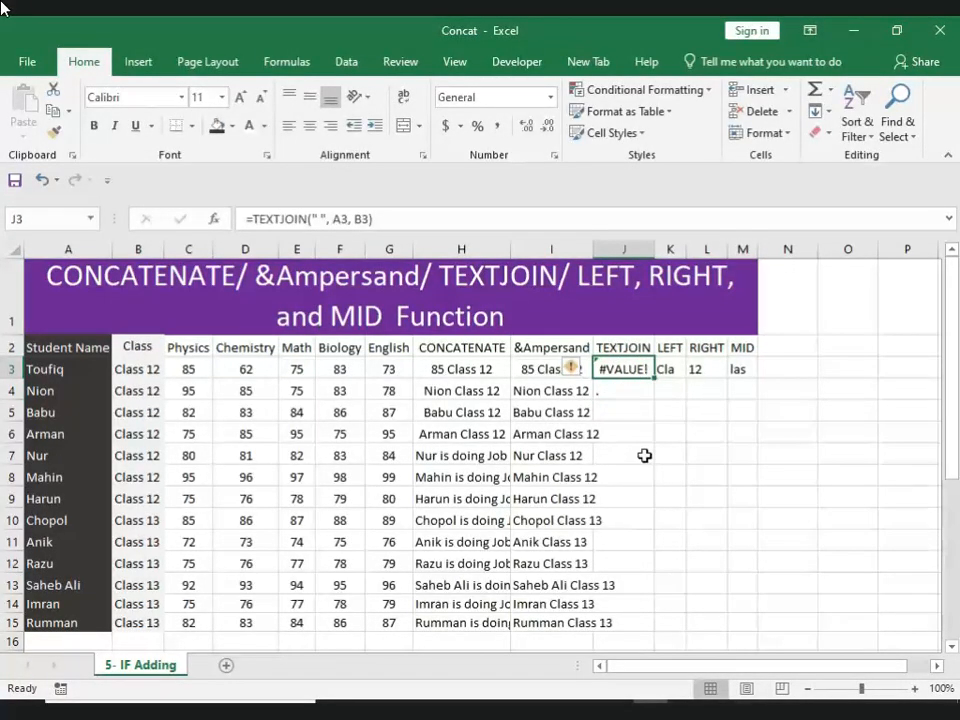
key("ctrl+z")
key("ctrl+z")
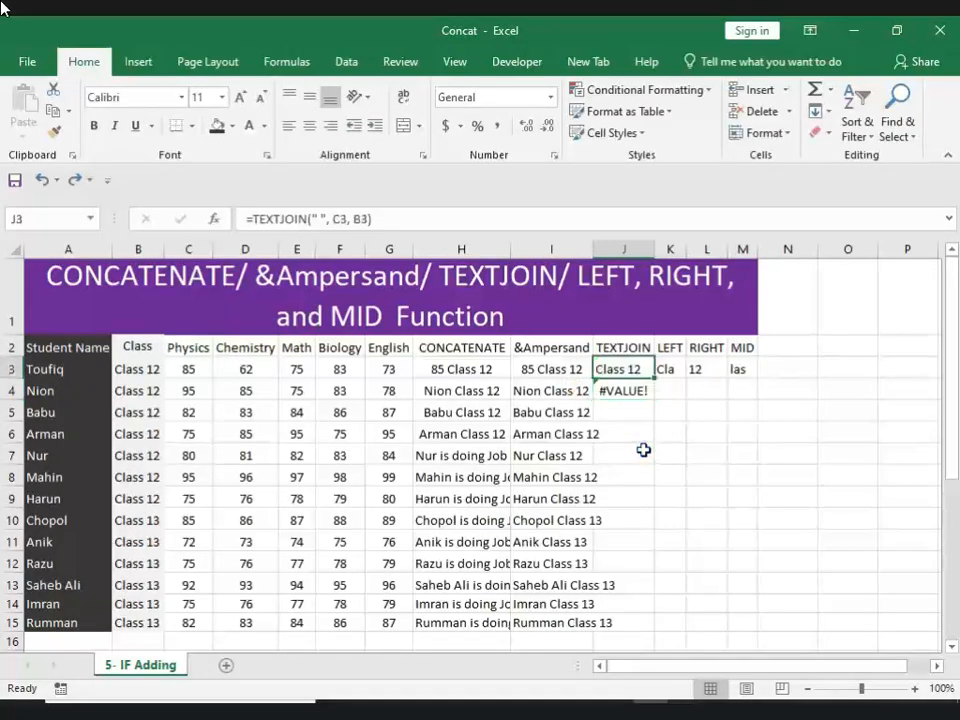
Fill the TEXTJOIN formula from J3 down through J15 and check it against its source cells.
left_click_drag(652, 372, 657, 404)
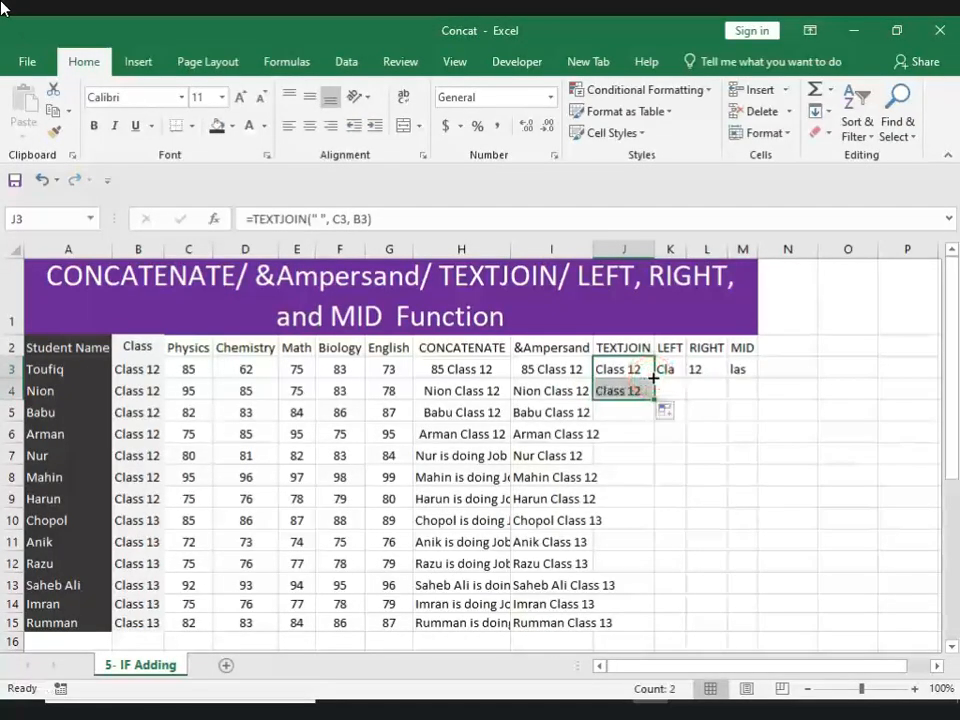
left_click(655, 402)
double_click(655, 402)
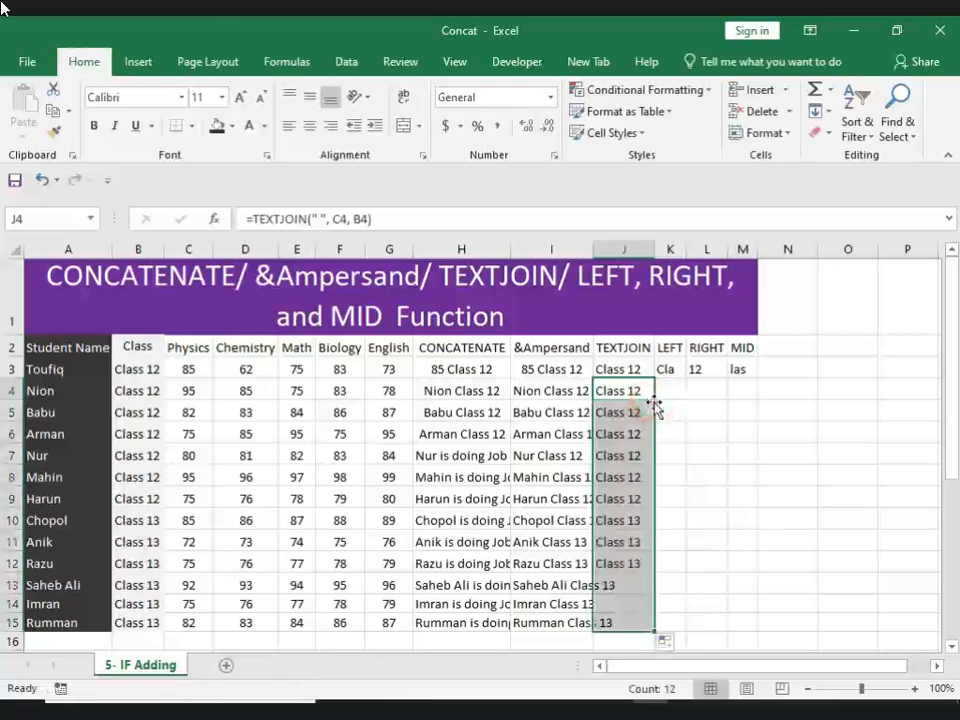
left_click(612, 478)
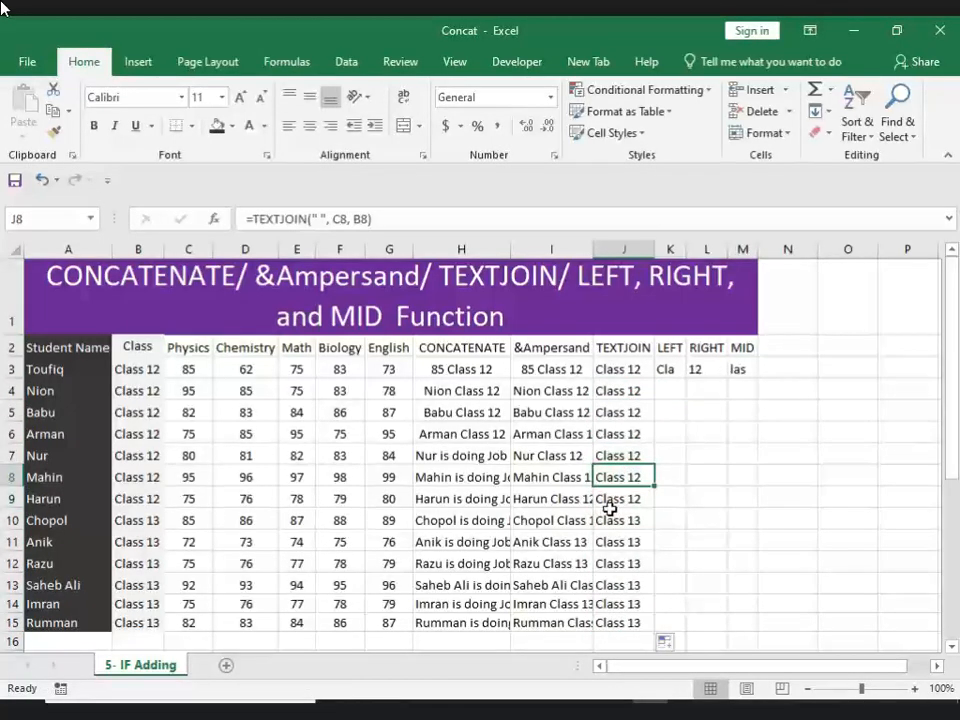
left_click(627, 367)
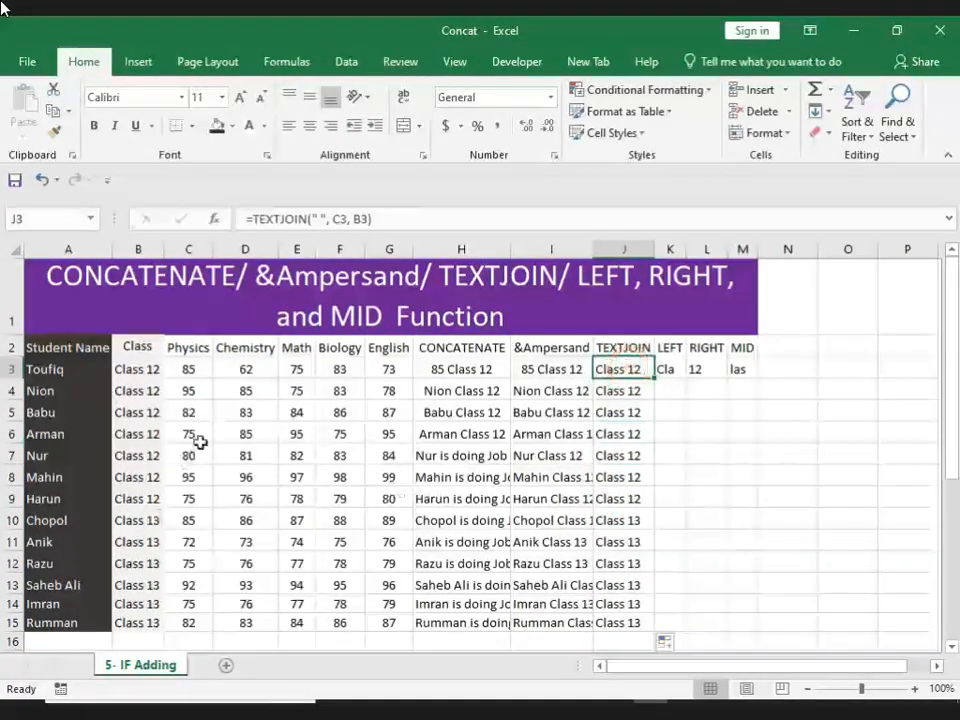
left_click(150, 370)
left_click(188, 369)
left_click(117, 397)
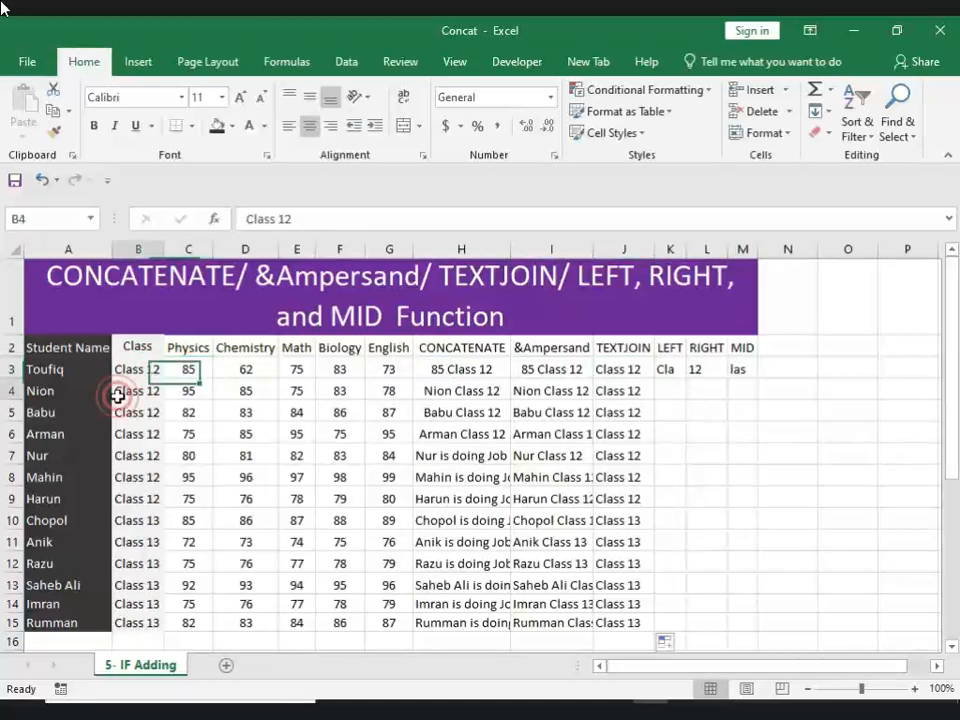
left_click(672, 369)
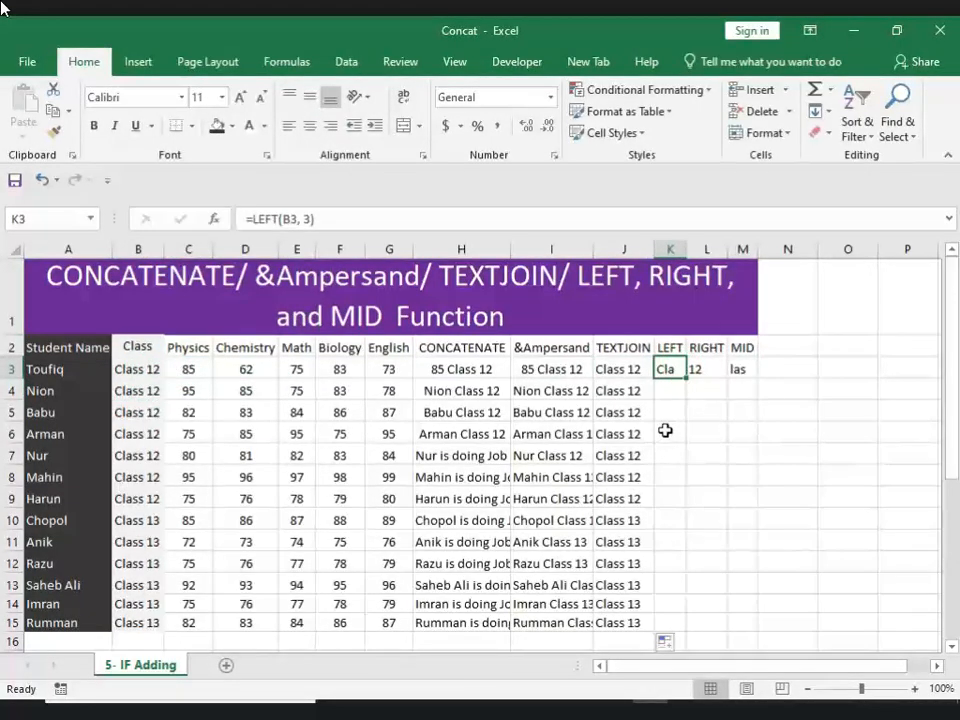
Add the Chemistry mark in D4 as a further argument after B4 in the J4 TEXTJOIN formula.
left_click(614, 389)
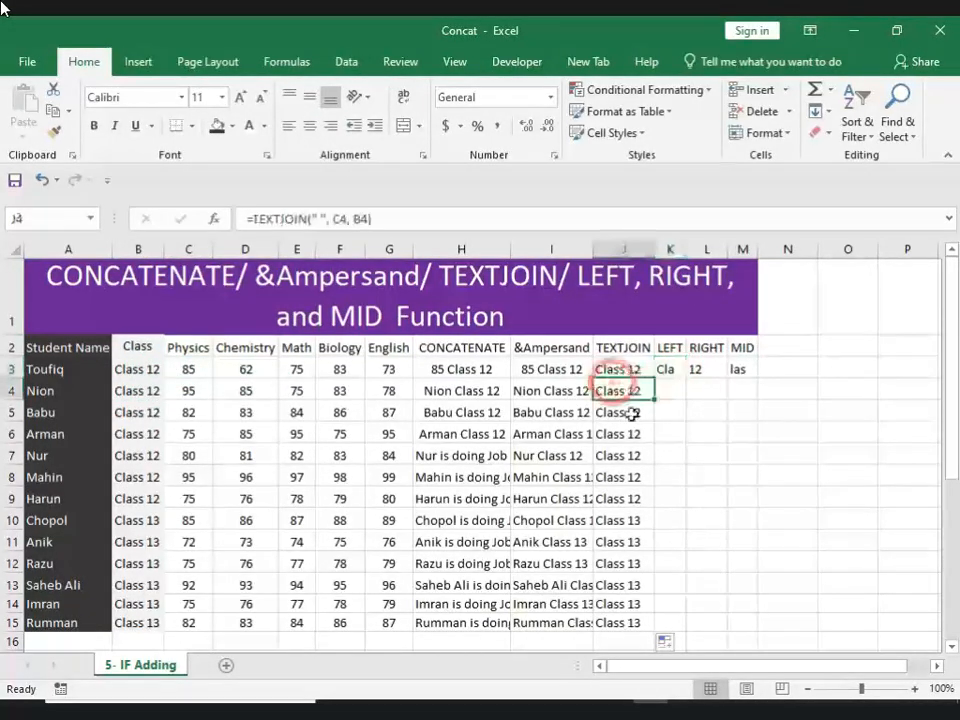
left_click(318, 219)
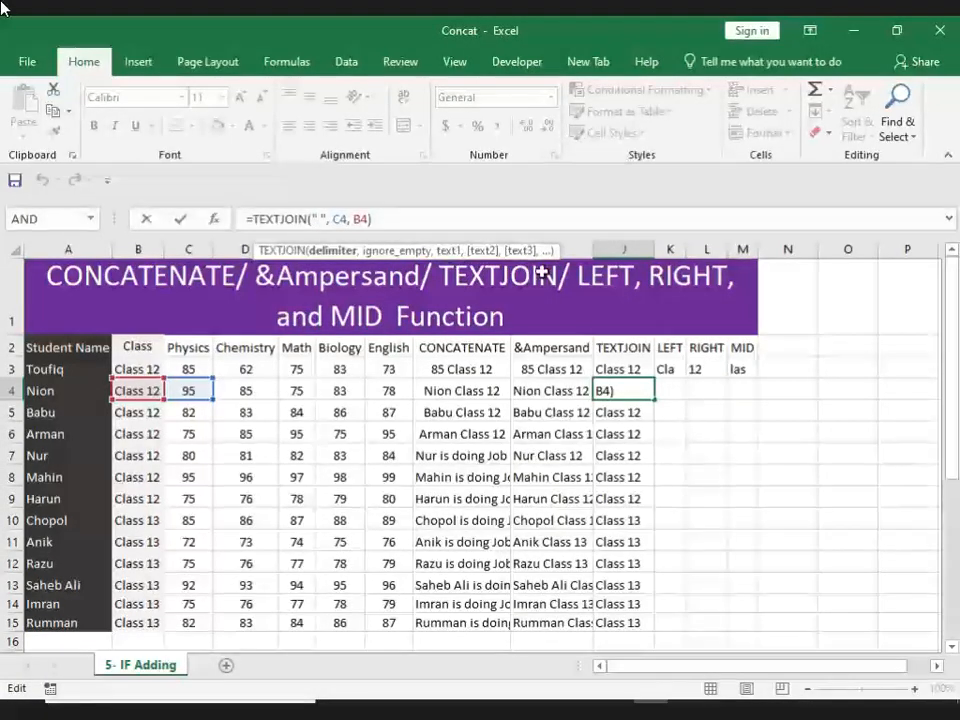
left_click(366, 218)
type("m")
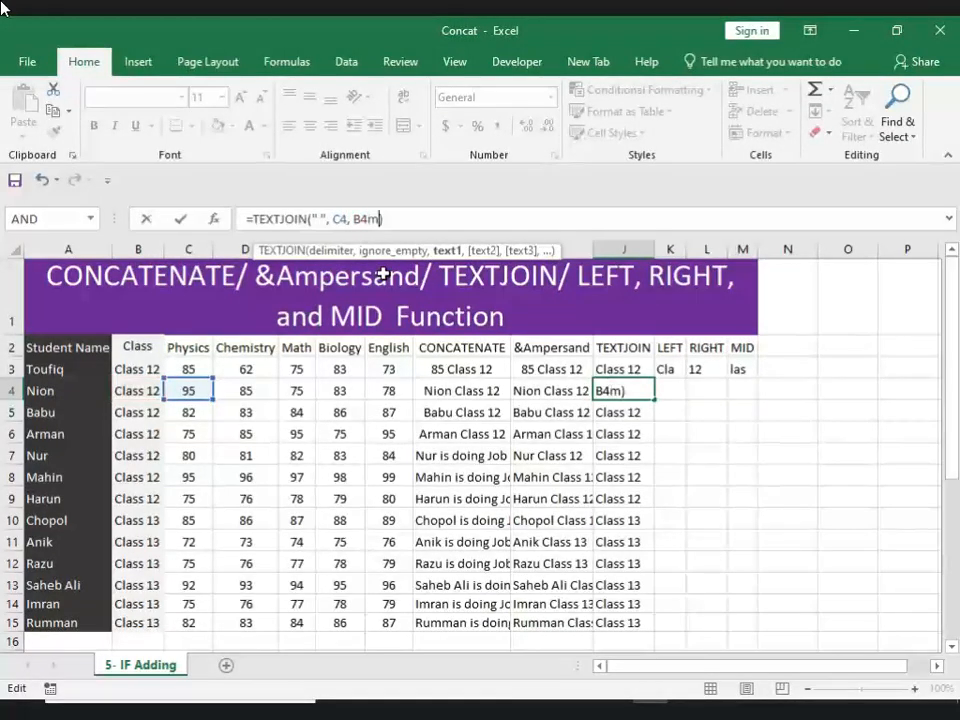
key("BackSpace")
type(",")
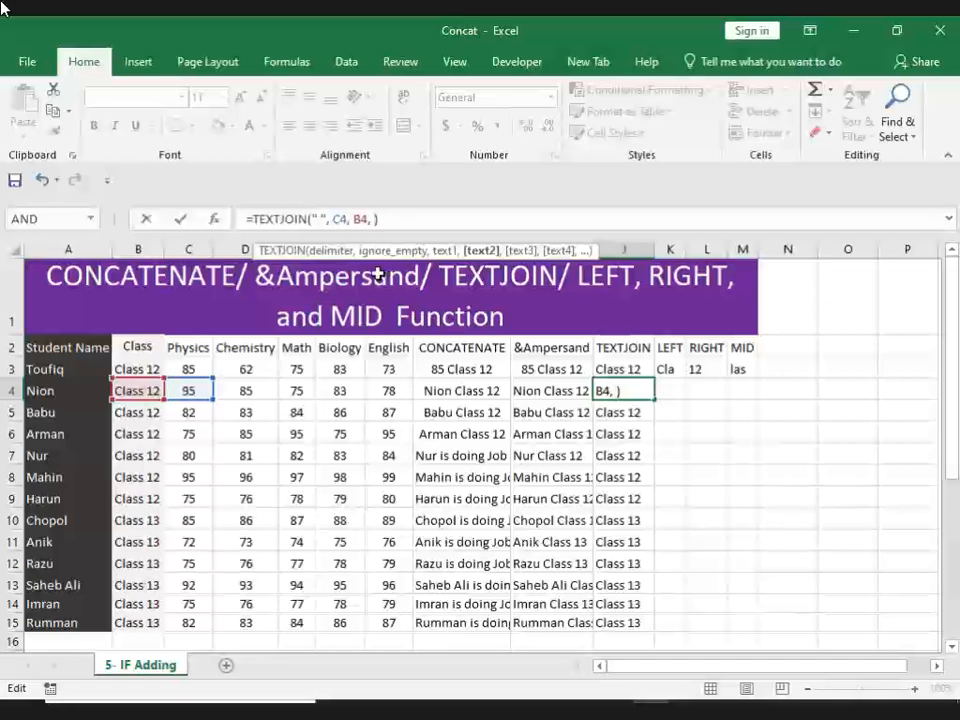
left_click(250, 388)
key("Return")
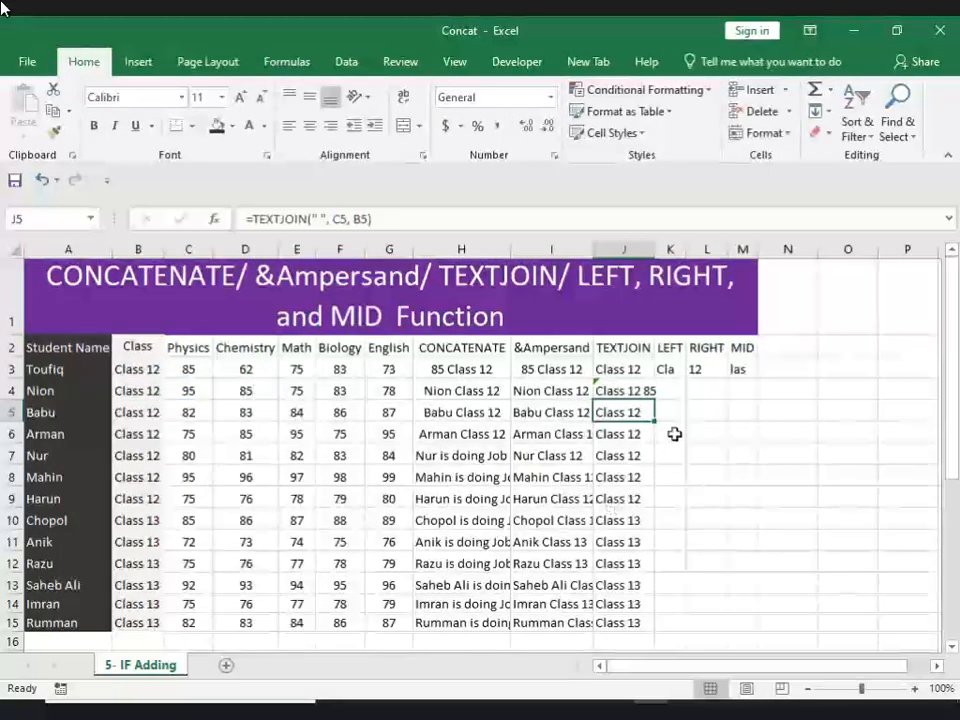
Fill the extended TEXTJOIN formula from J4 down through J15 and autofit the width of column J.
left_click(626, 390)
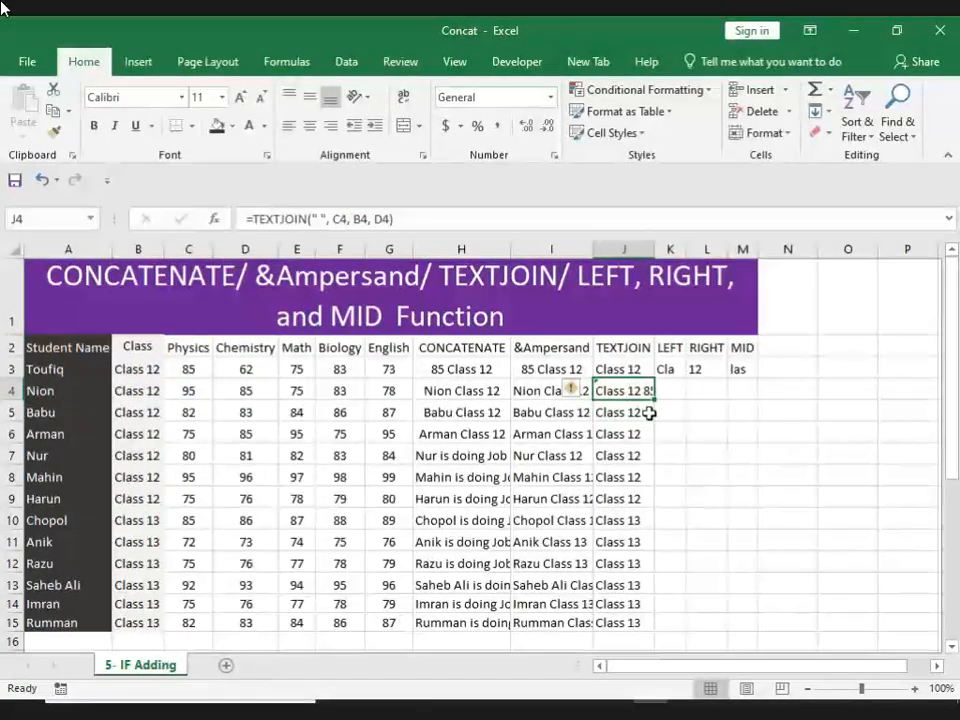
double_click(658, 398)
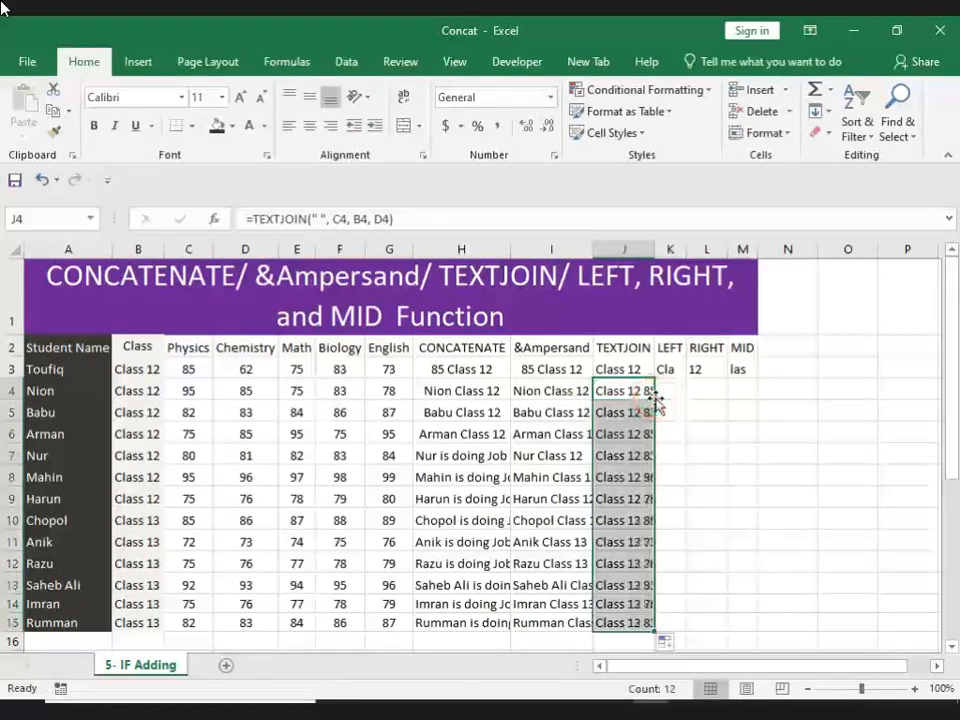
double_click(653, 250)
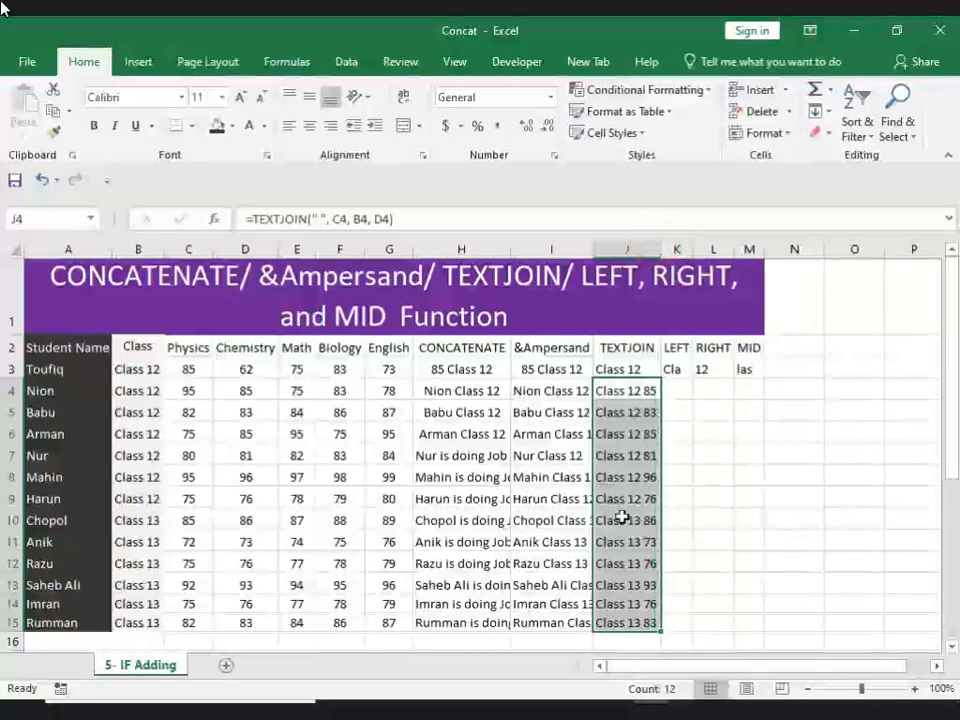
left_click(620, 434)
Enter the formula =lef(A4, 1) in K4, after checking the LEFT example in K3.
left_click(675, 366)
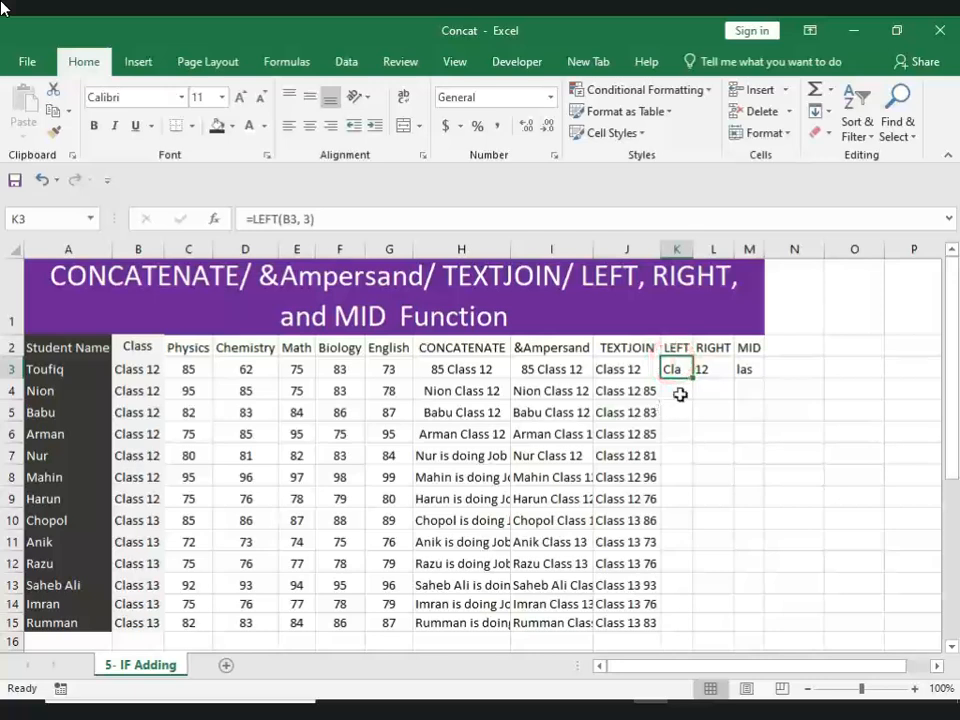
left_click(676, 391)
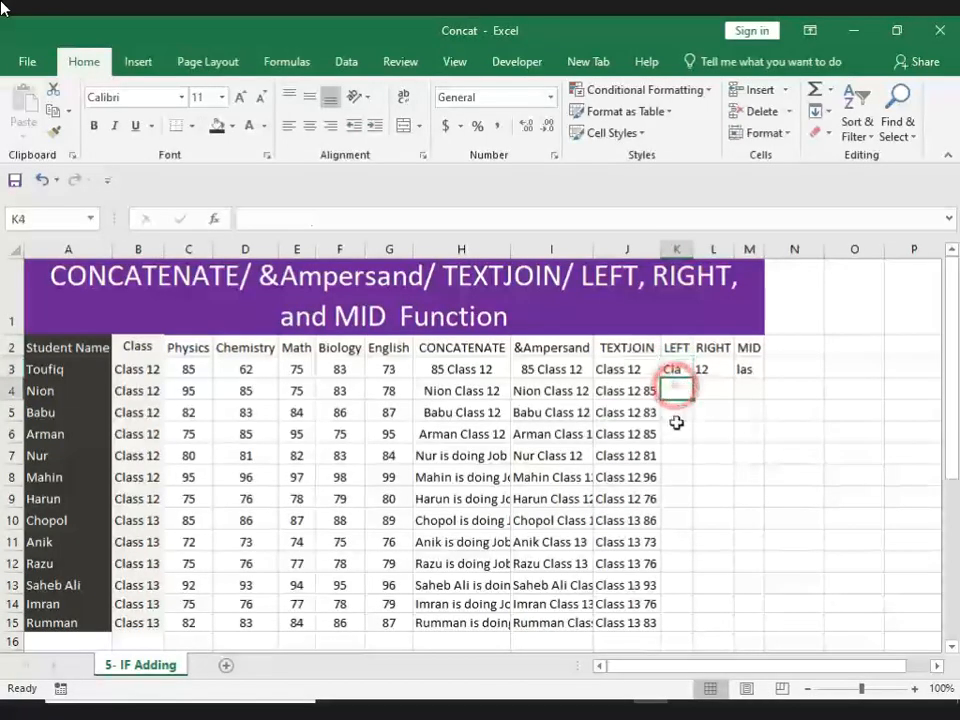
left_click(50, 369)
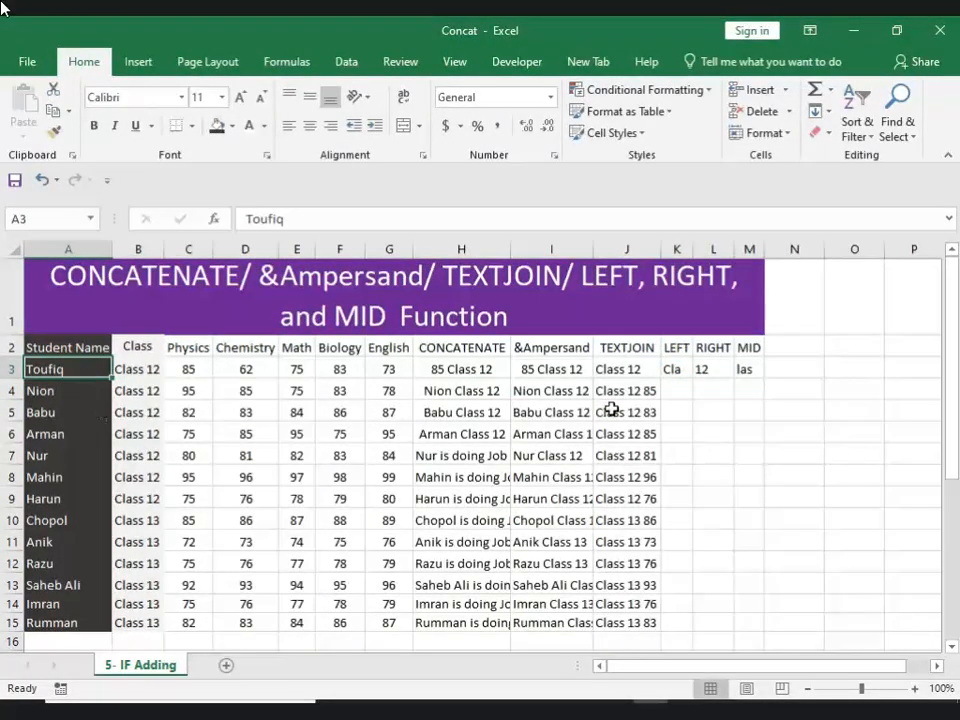
left_click(673, 391)
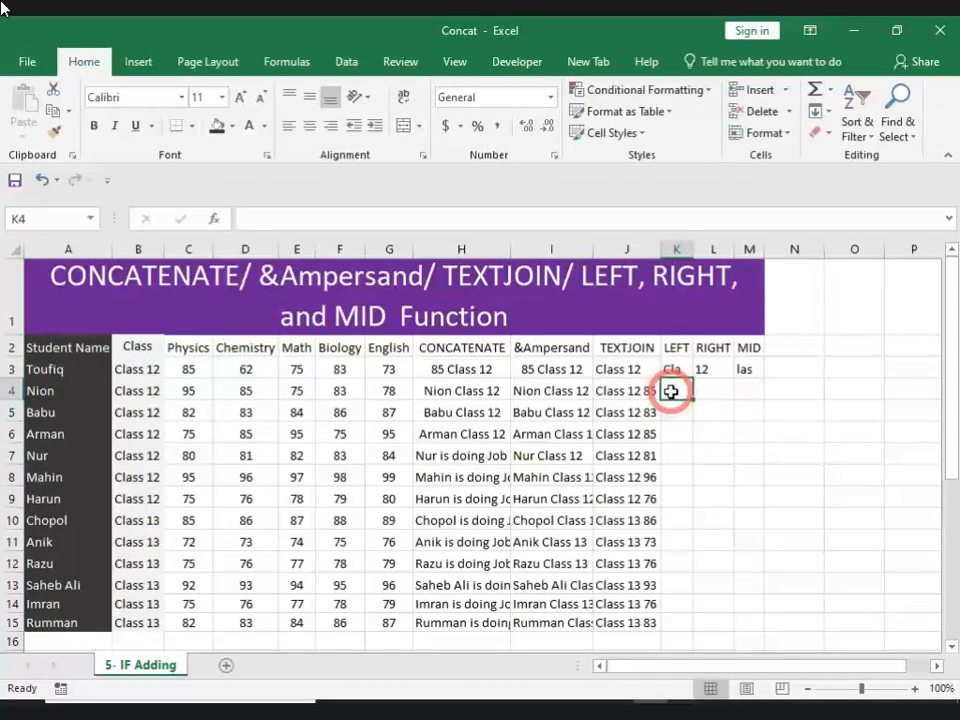
type("=le")
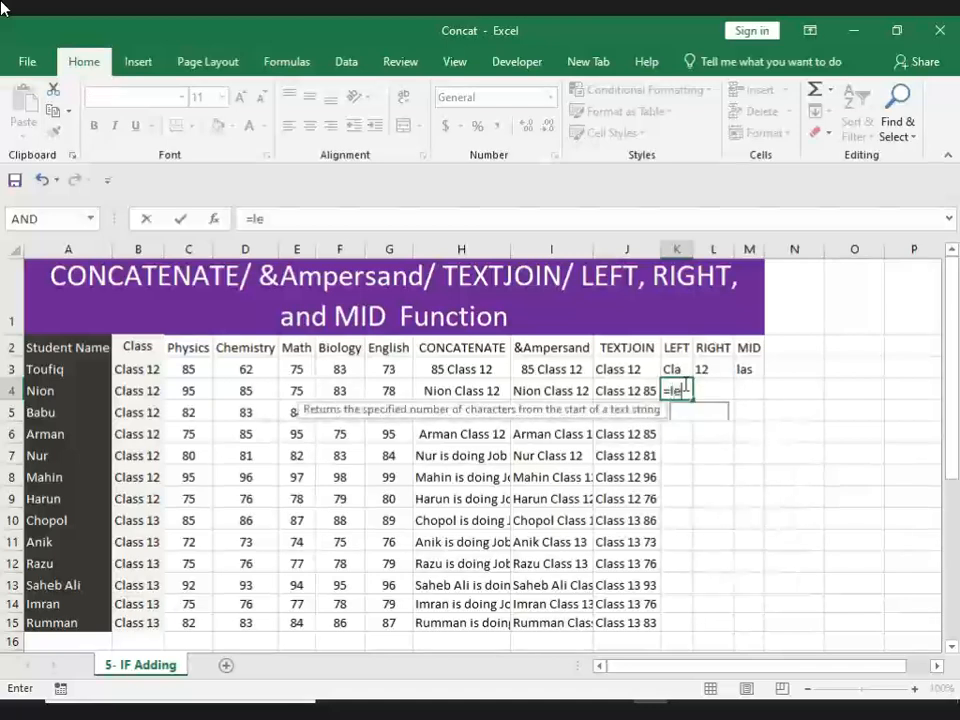
type("f(")
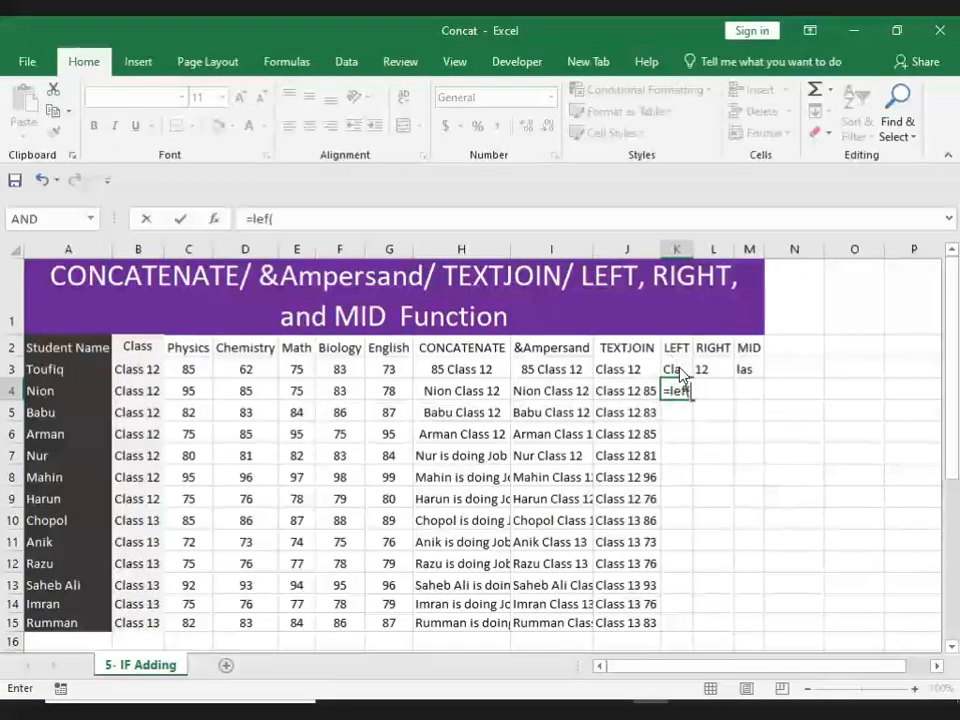
left_click(57, 389)
type(",")
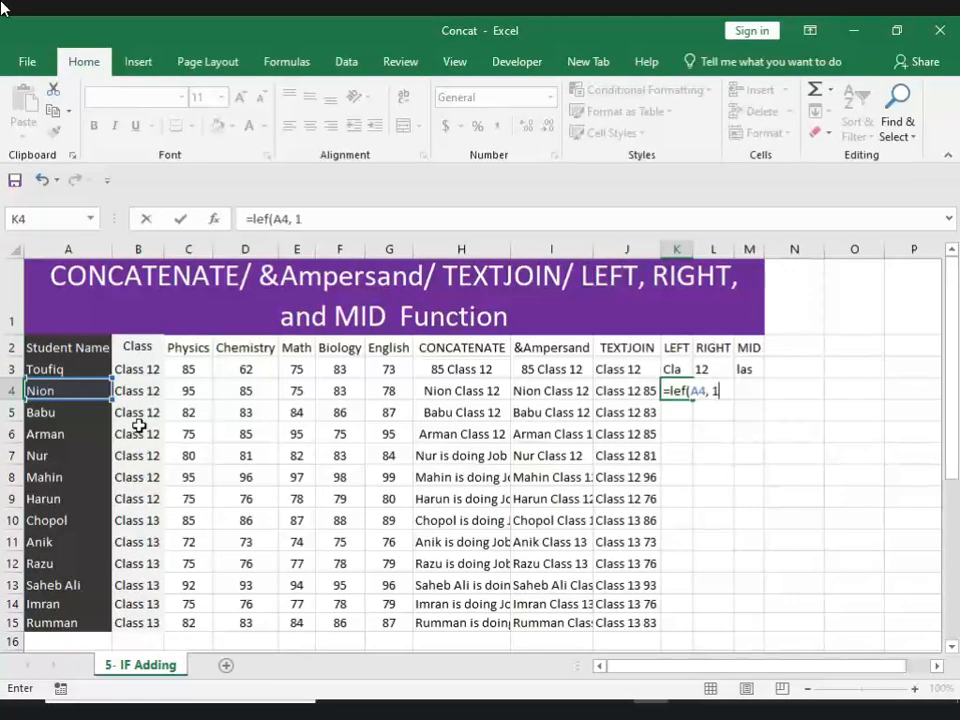
type(" 1)")
key("Return")
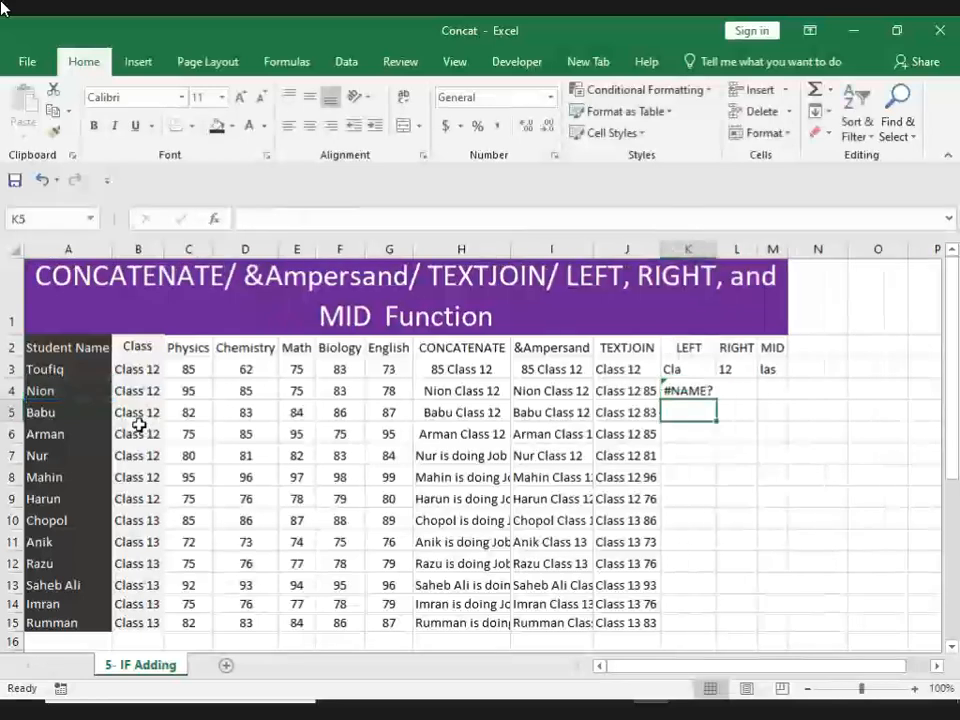
Set the number of characters in the K4 formula to 2.
left_click(691, 391)
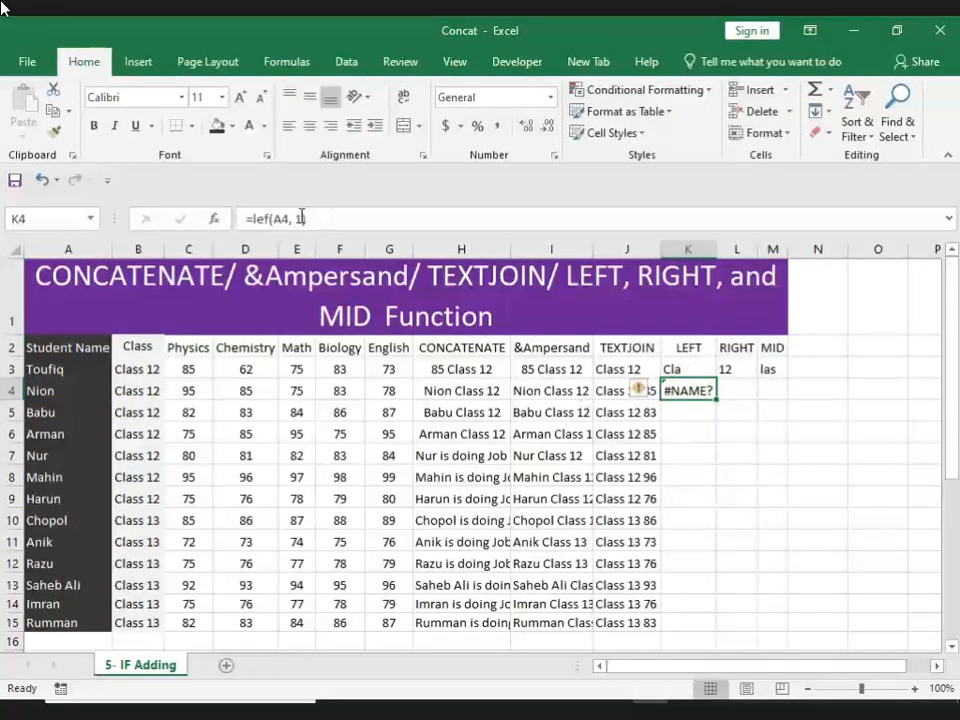
left_click(300, 218)
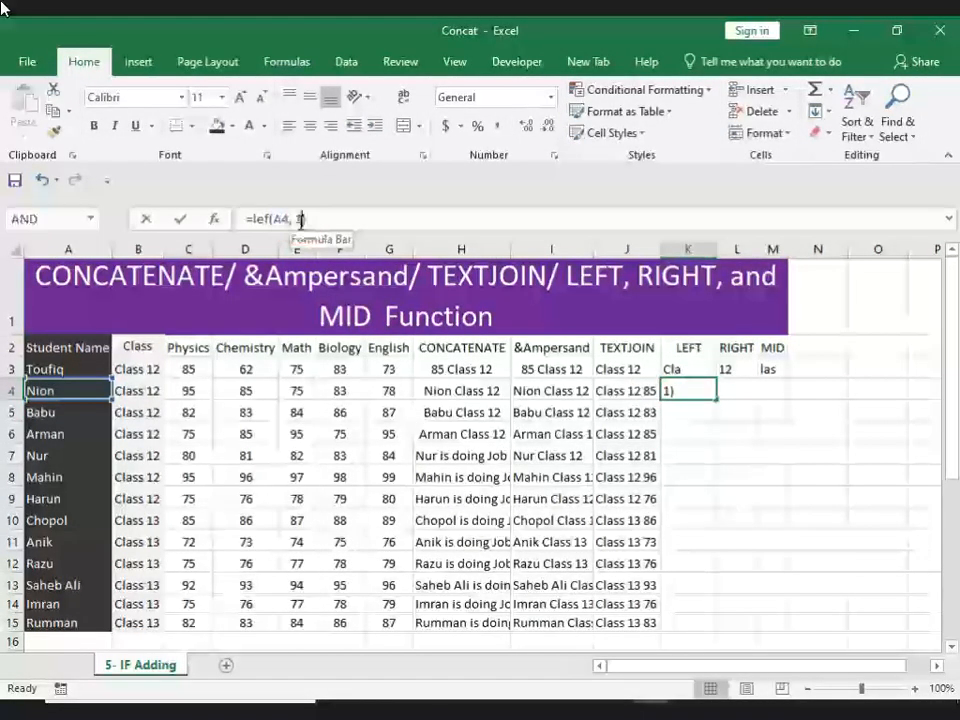
type("2")
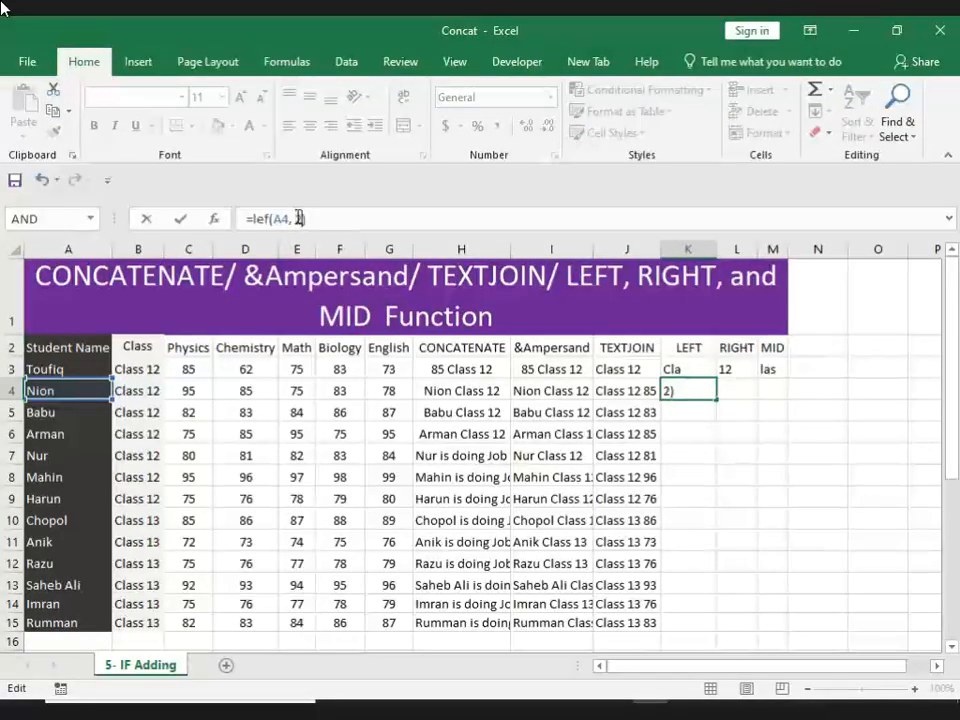
key("Return")
Compare the K4 formula with the LEFT formula in K3 to examine the function name and arguments.
left_click(680, 366)
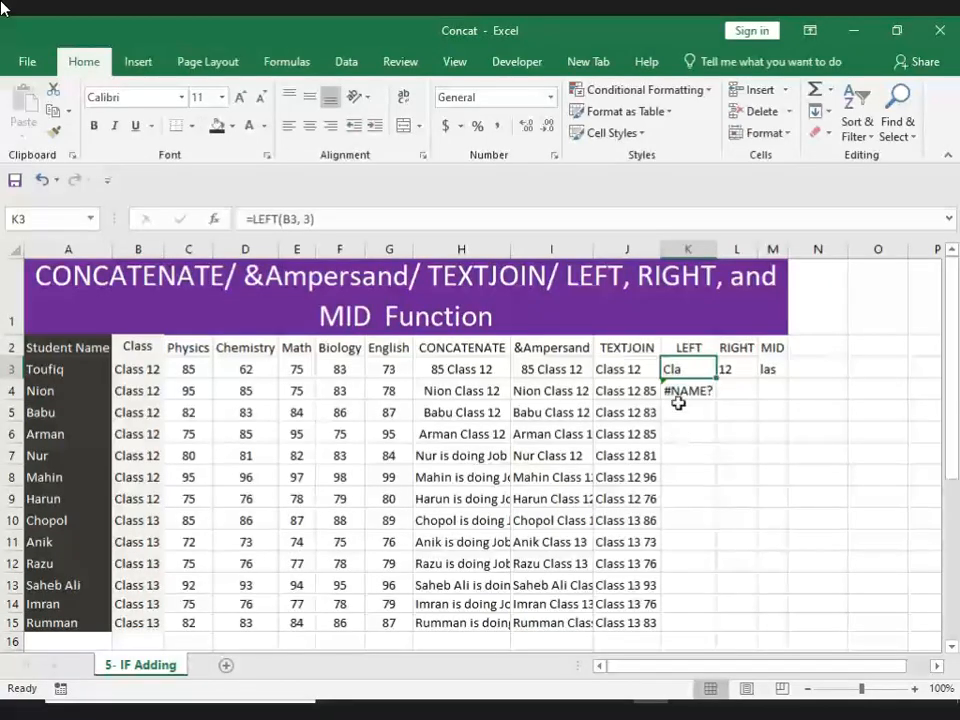
left_click(686, 390)
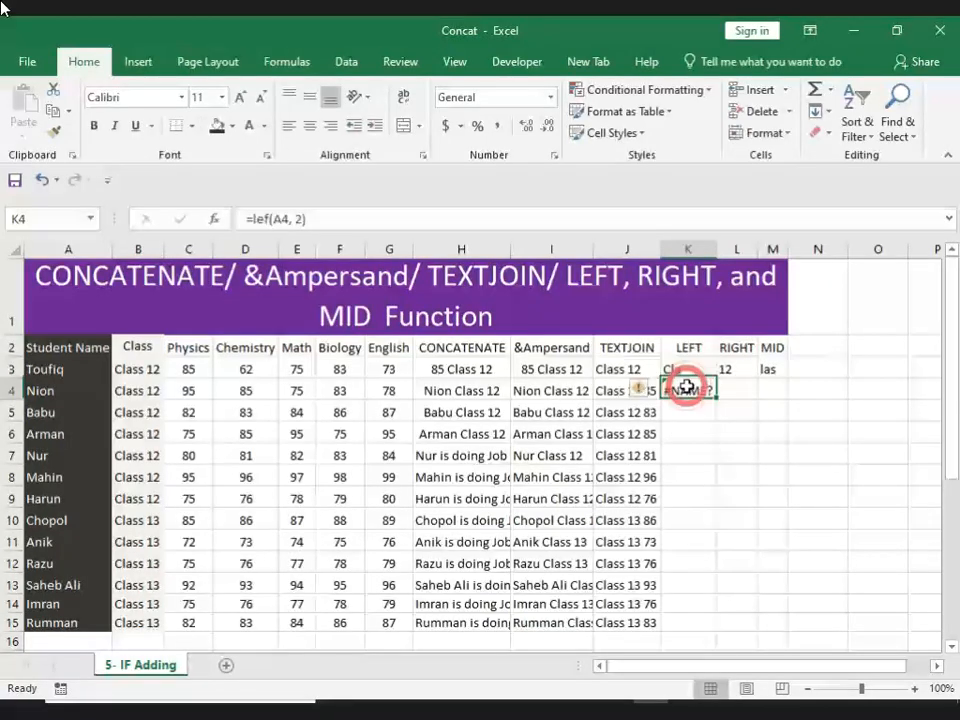
left_click(303, 218)
key("Return")
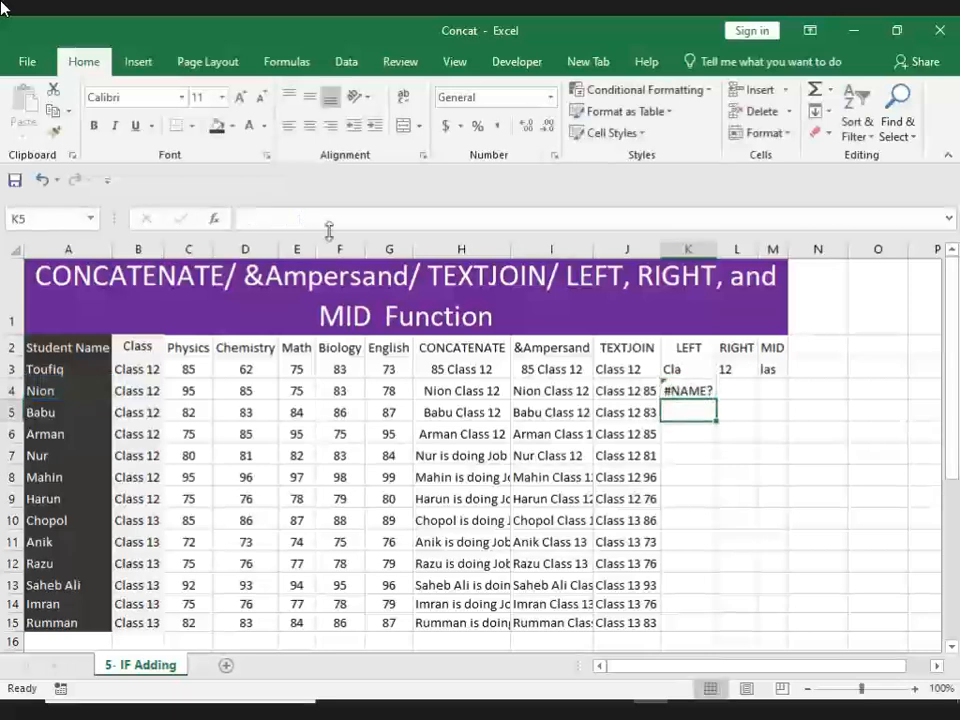
left_click(684, 390)
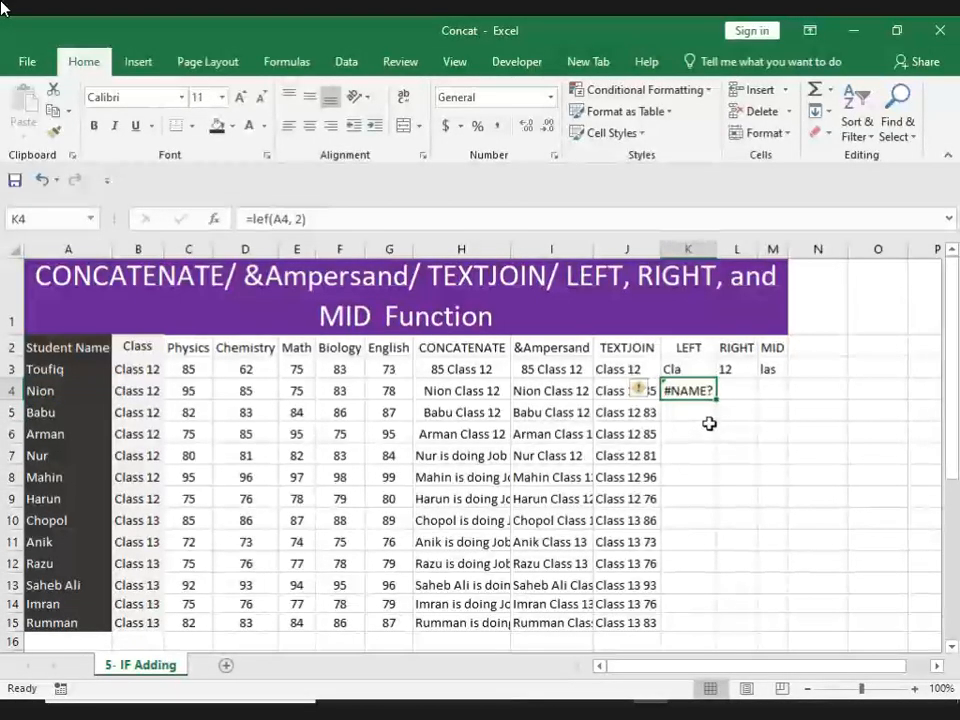
left_click(687, 369)
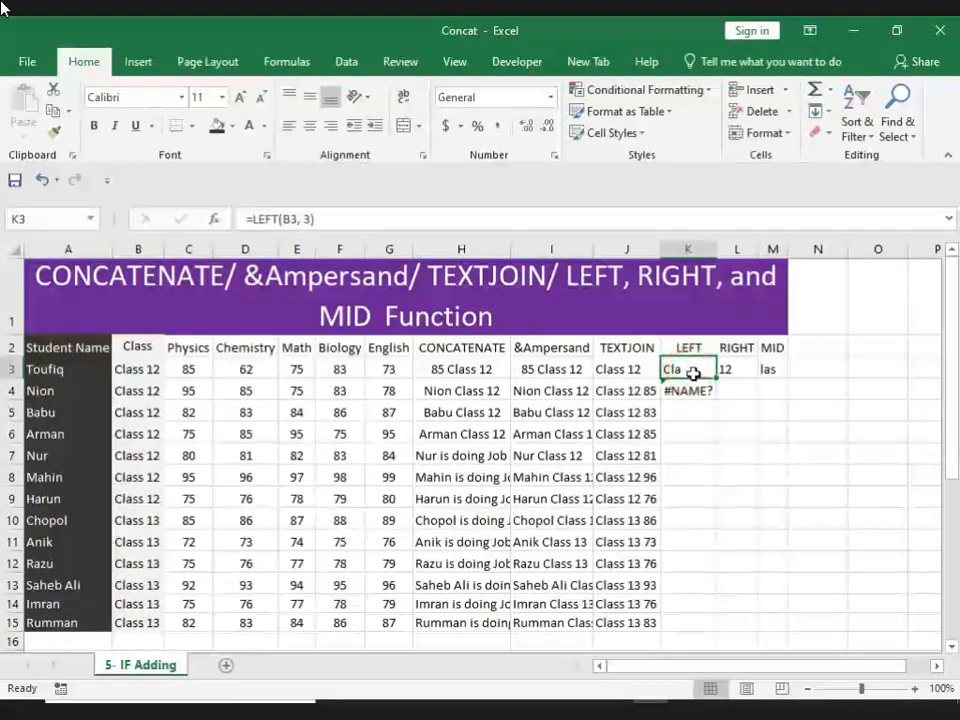
left_click(684, 349)
double_click(686, 369)
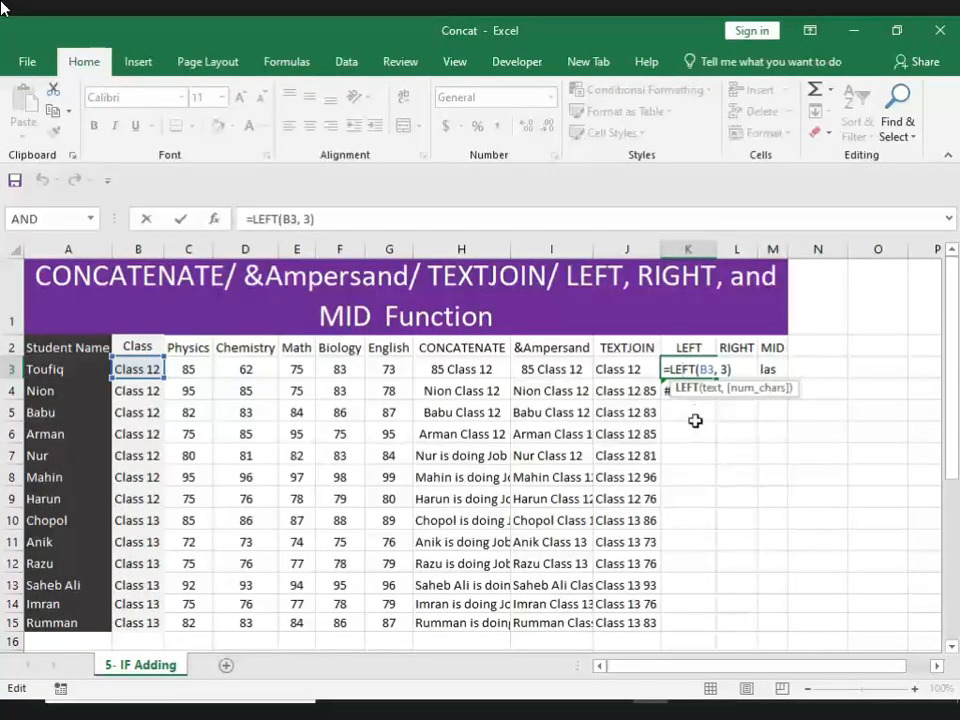
key("Return")
Correct the misspelled function name in the K4 formula to LEFT.
double_click(683, 391)
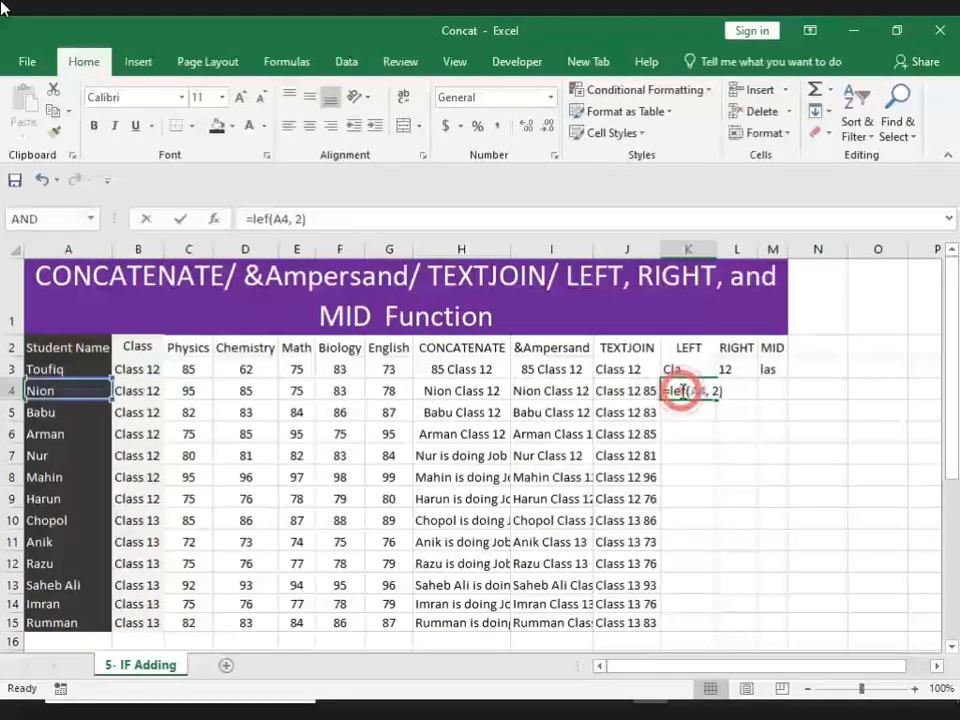
double_click(261, 218)
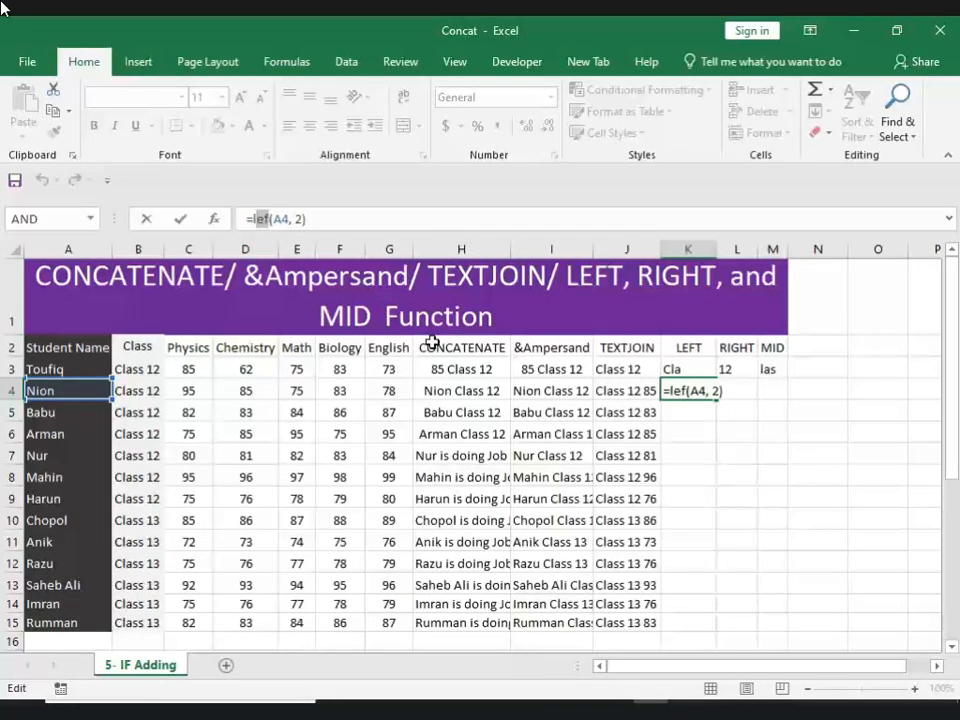
type("le")
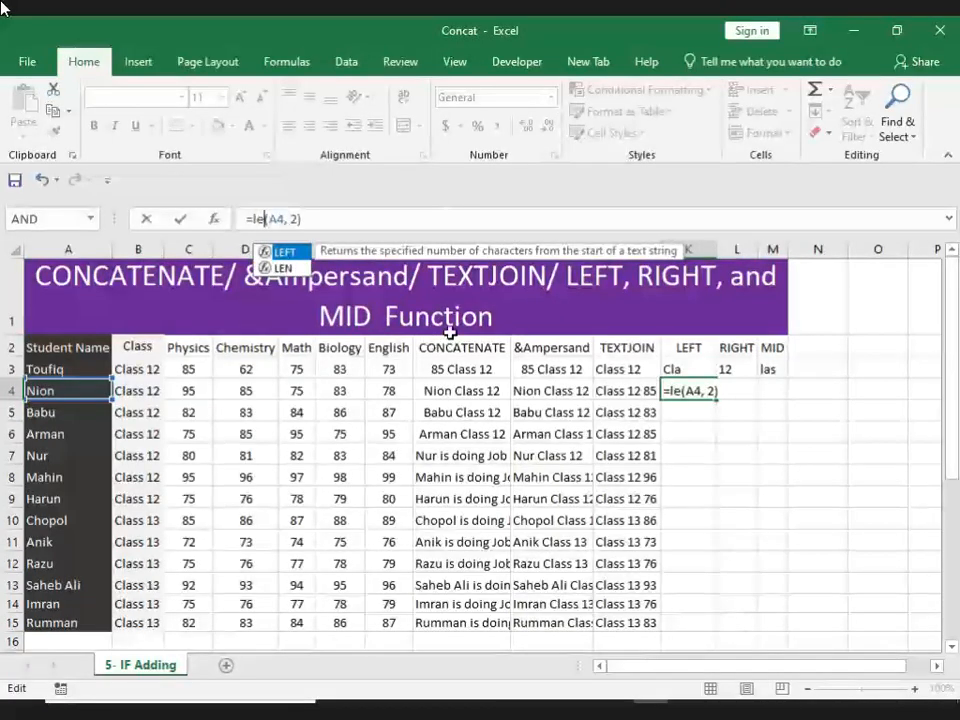
double_click(284, 251)
key("Return")
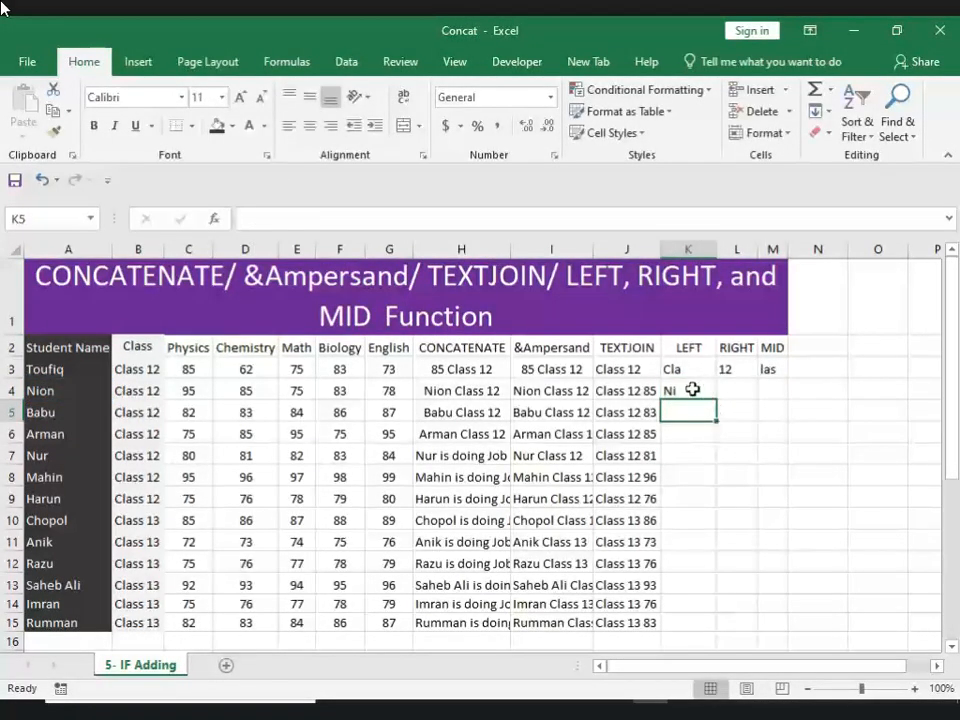
Fill the LEFT formula from K4 down through K15 and check several of the filled cells.
left_click(696, 389)
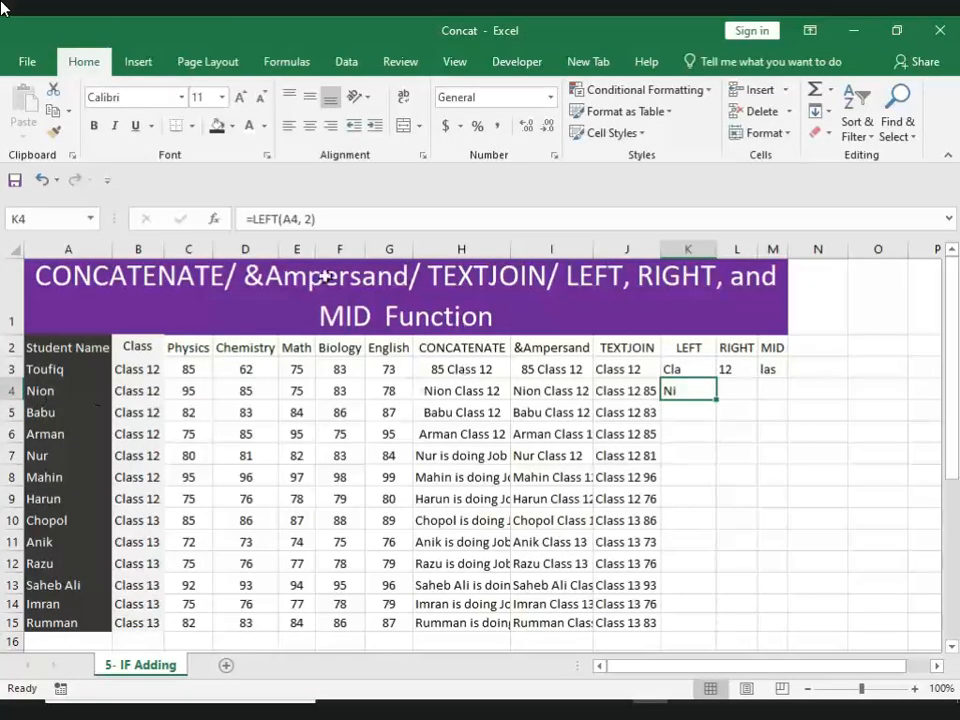
left_click_drag(718, 402, 718, 402)
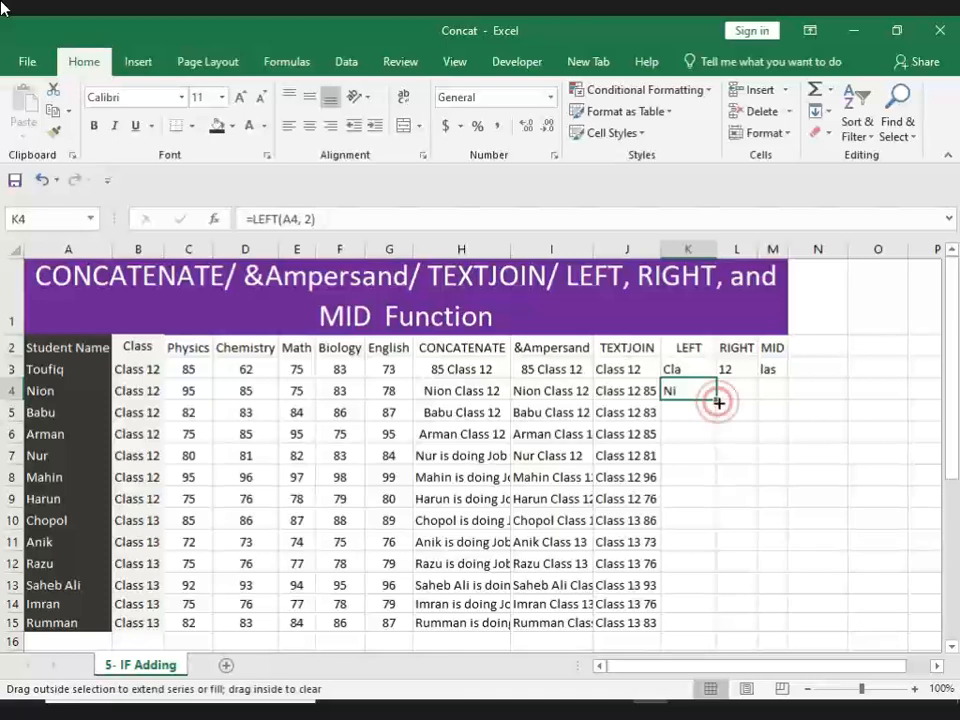
double_click(718, 402)
left_click(680, 497)
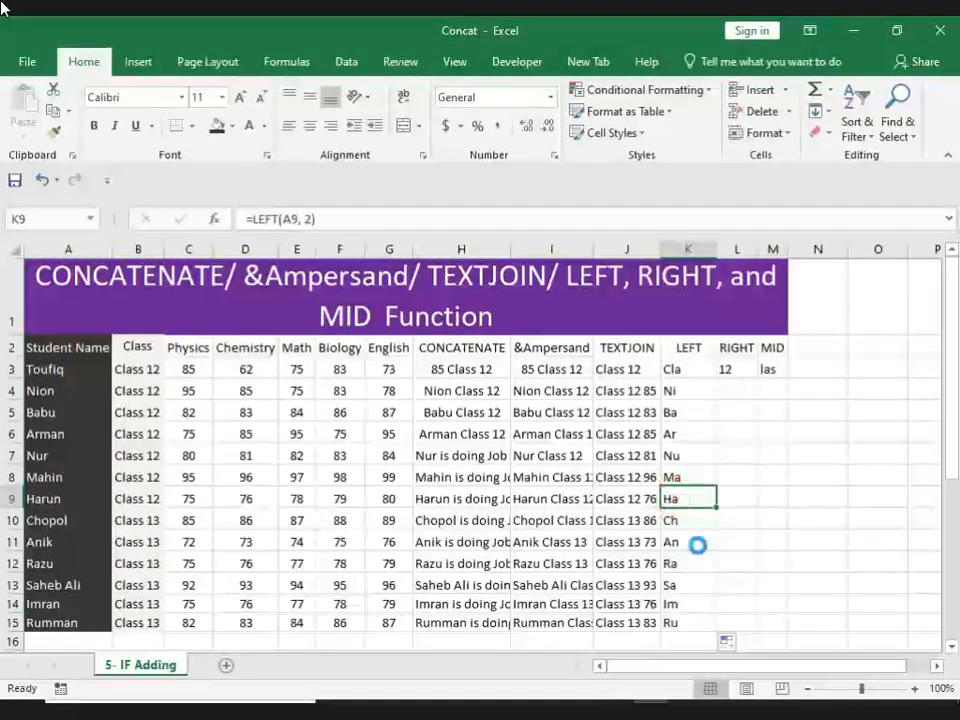
left_click(686, 392)
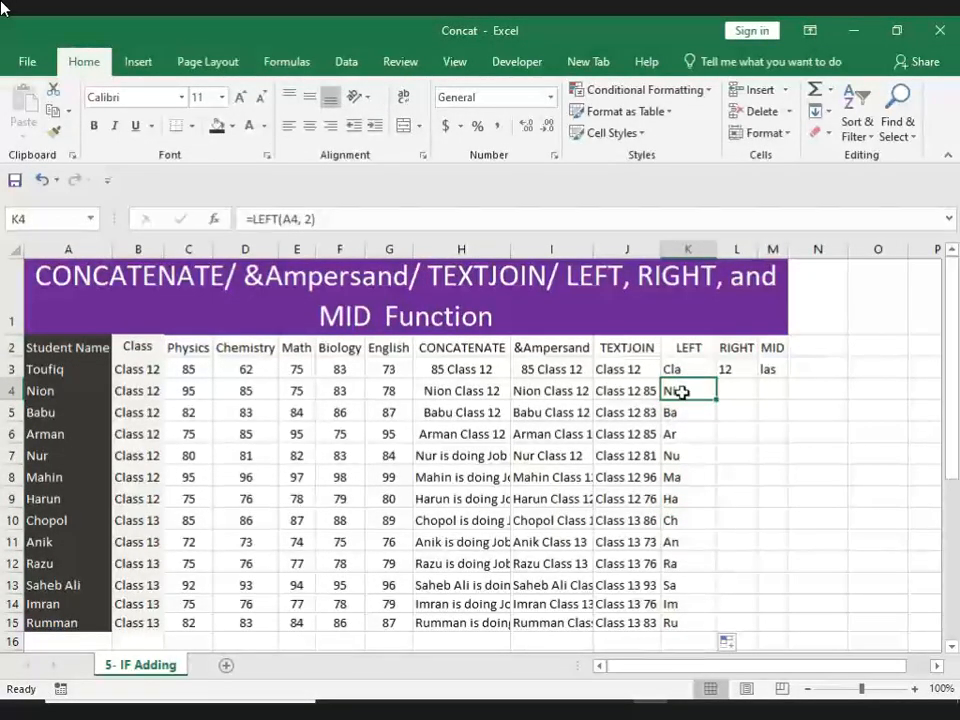
left_click(690, 470)
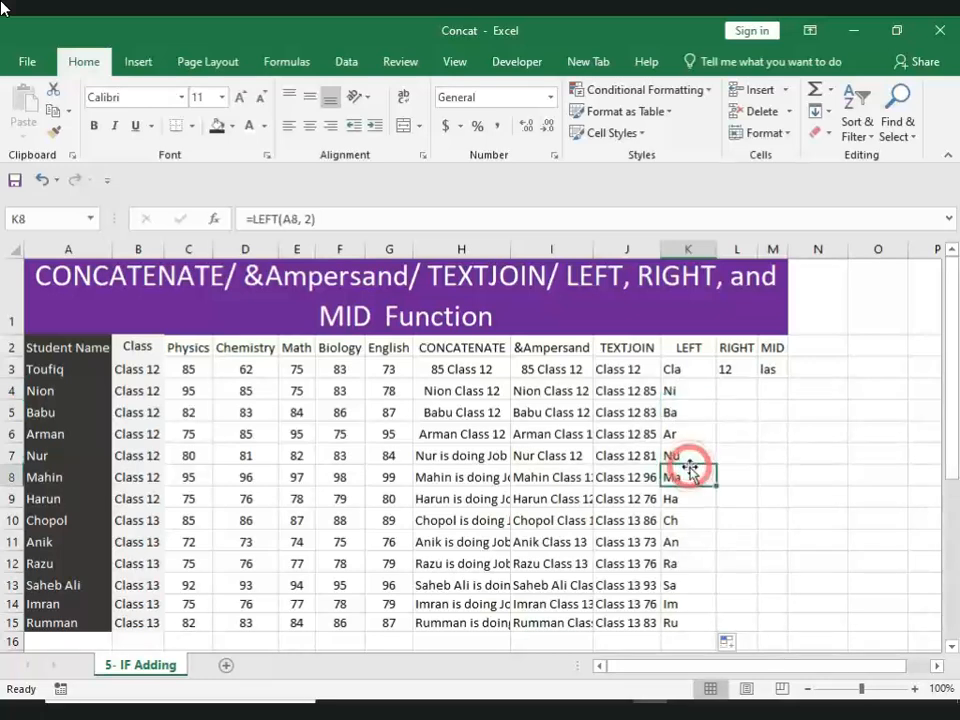
Enter =RIGHT(A4, 2) in L4 to extract the student name's last two characters, and fill it down through L15.
left_click(725, 368)
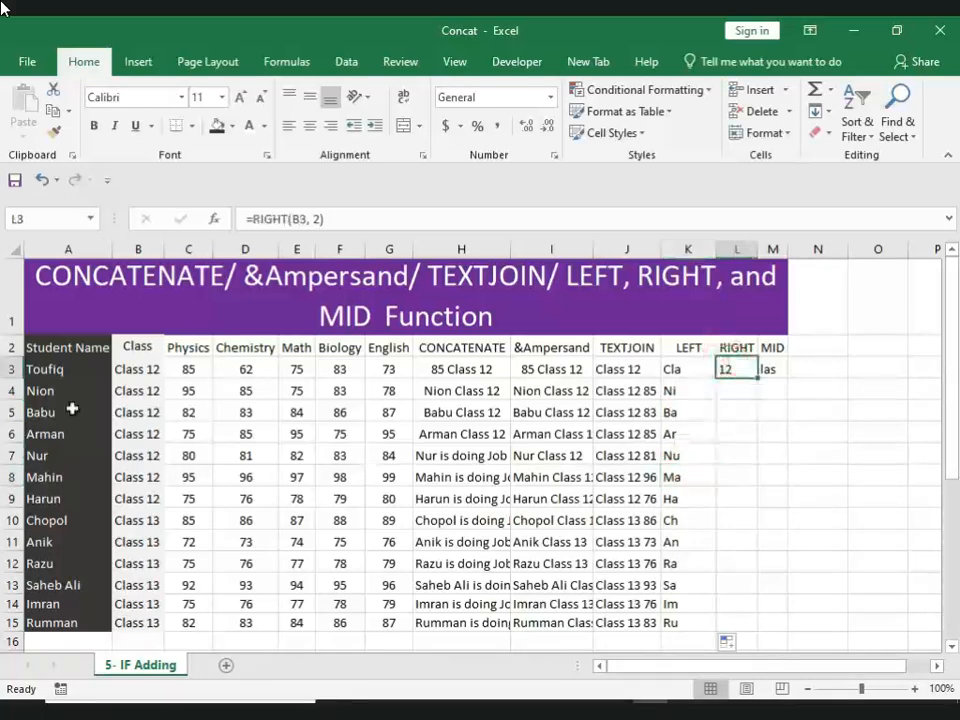
double_click(750, 386)
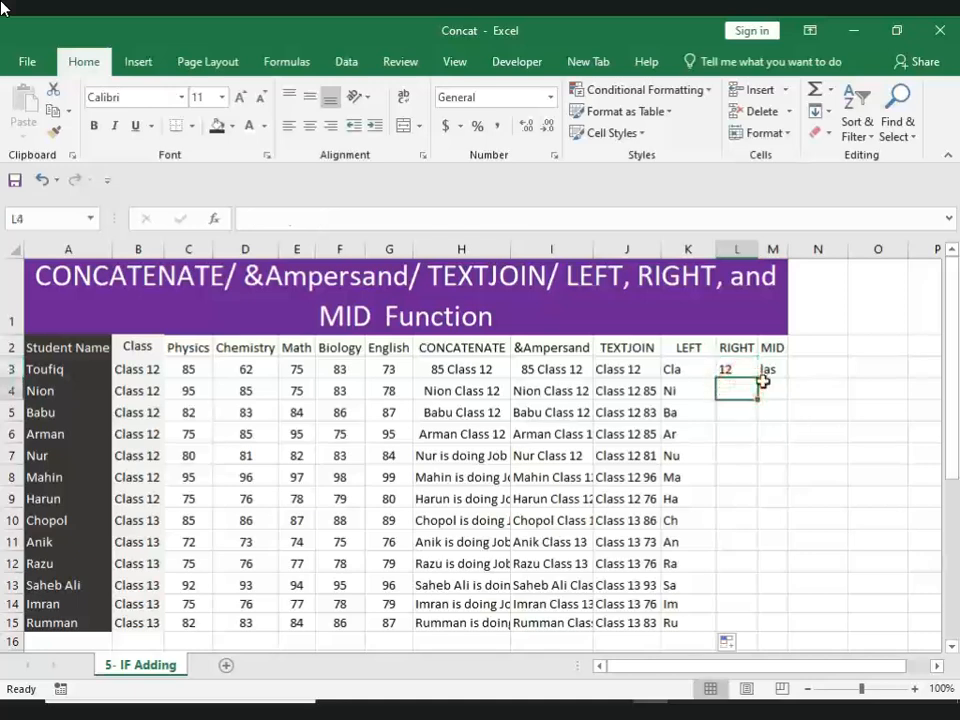
type("=right()")
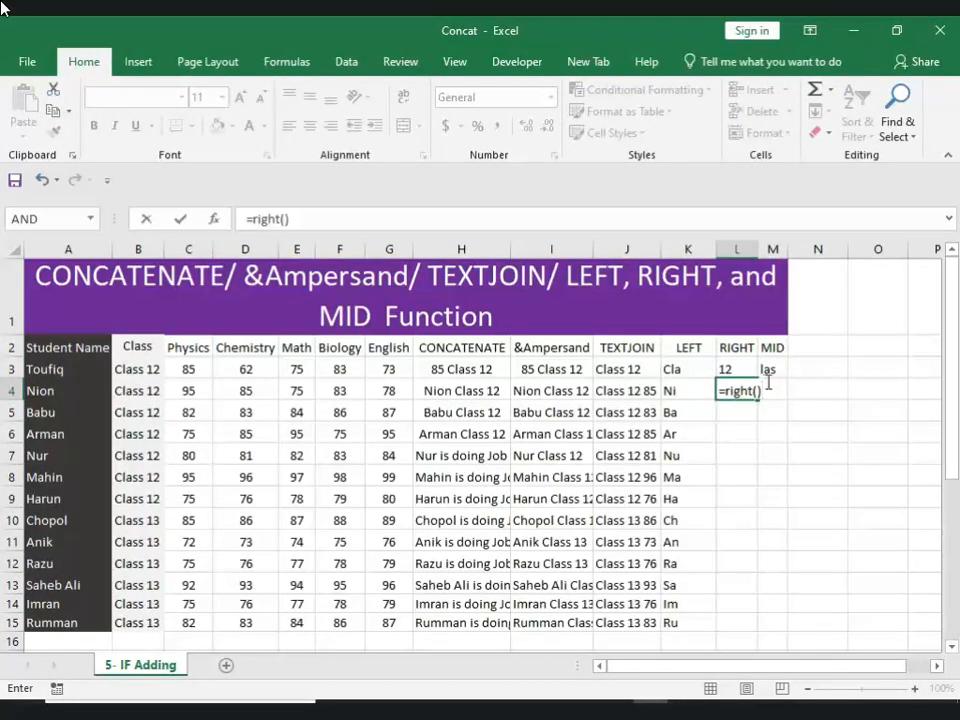
left_click(758, 392)
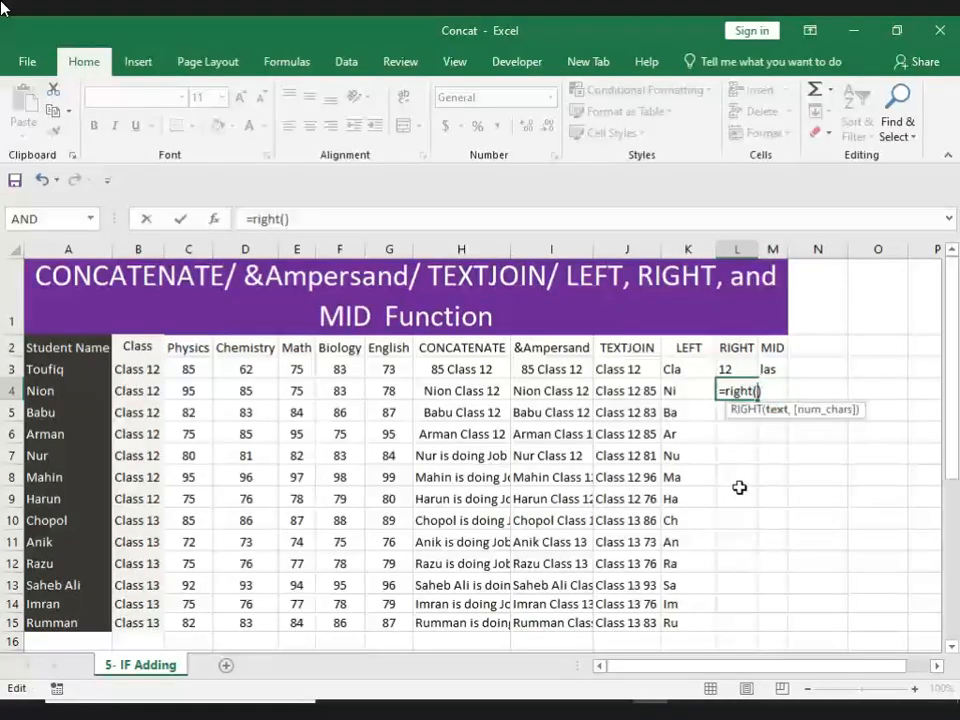
left_click(51, 390)
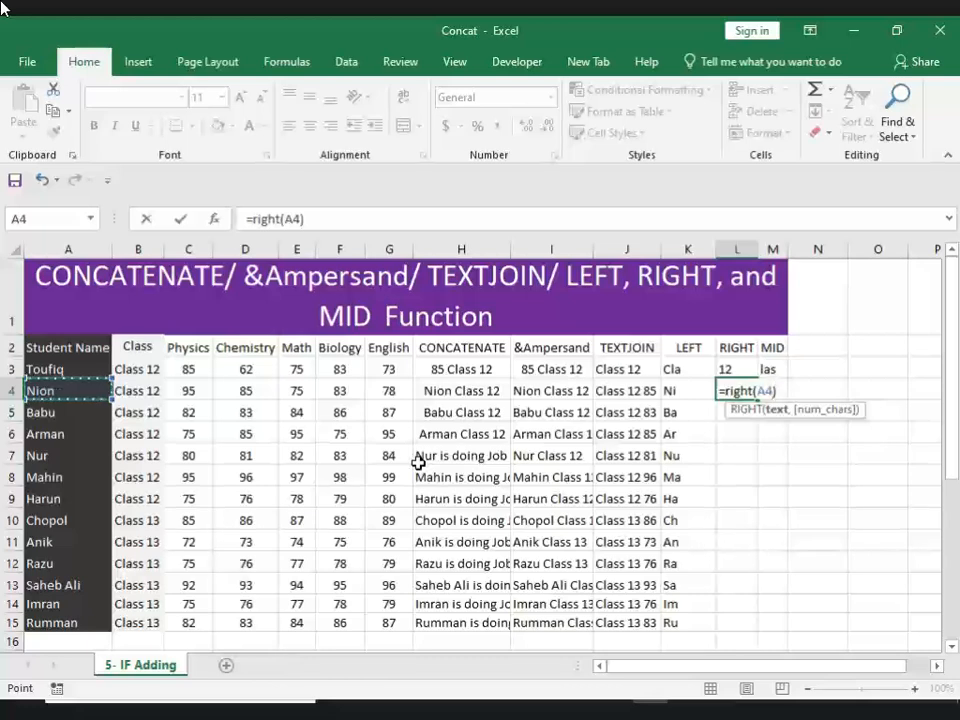
type(", ")
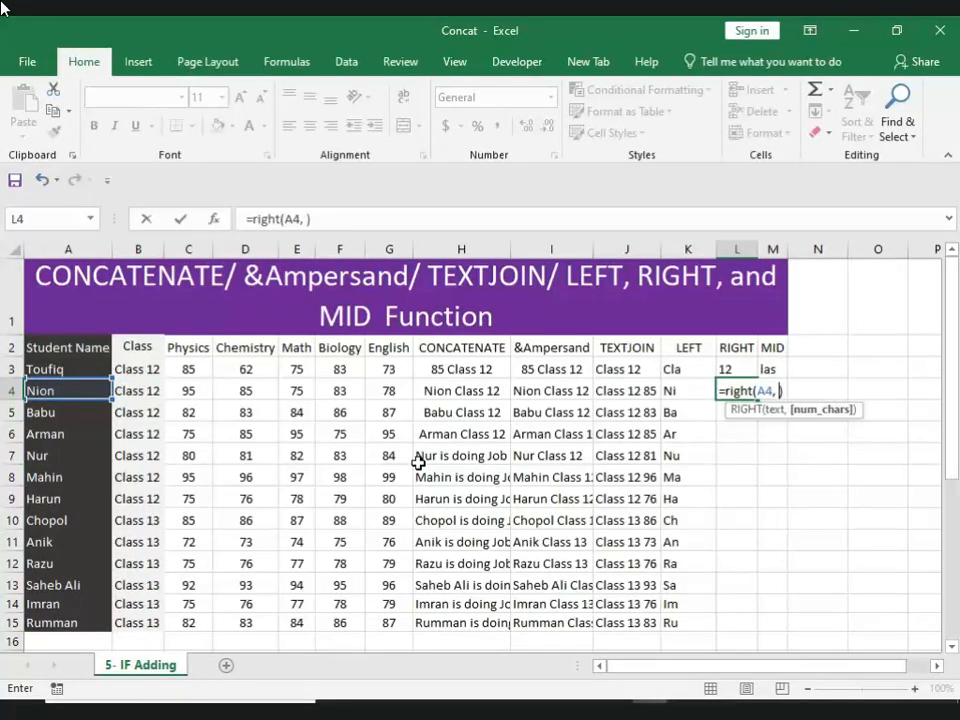
type("2")
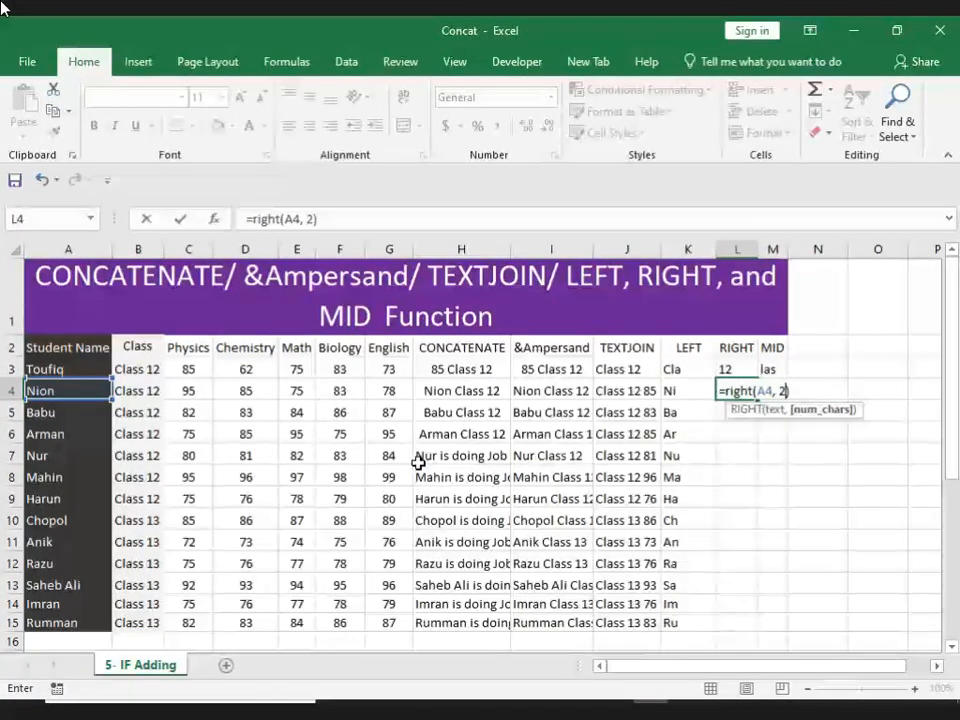
key("Return")
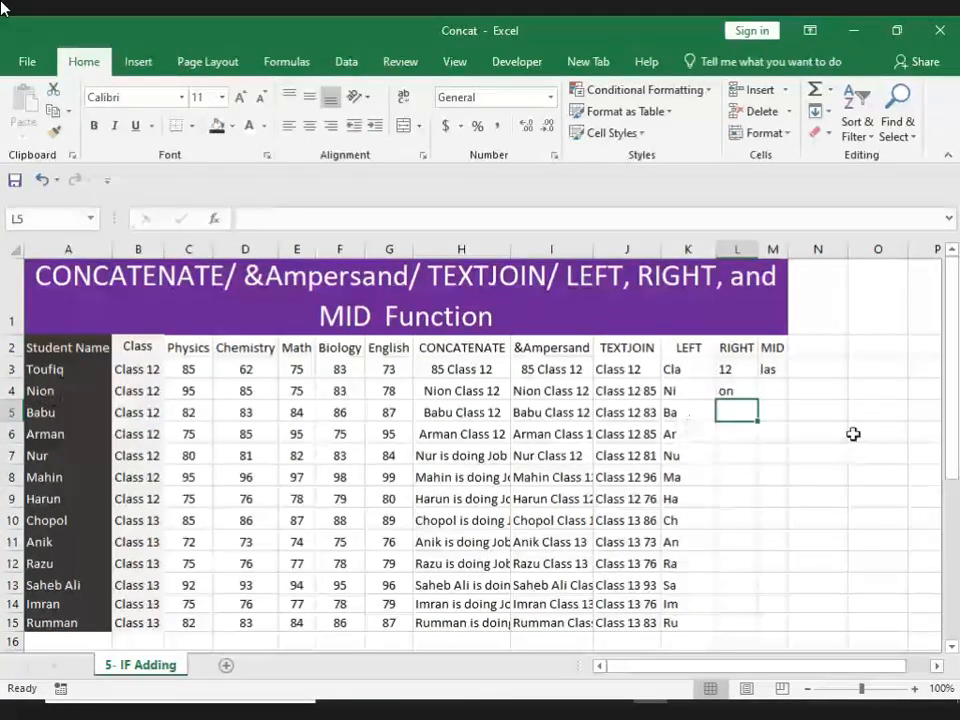
left_click(754, 394)
double_click(758, 397)
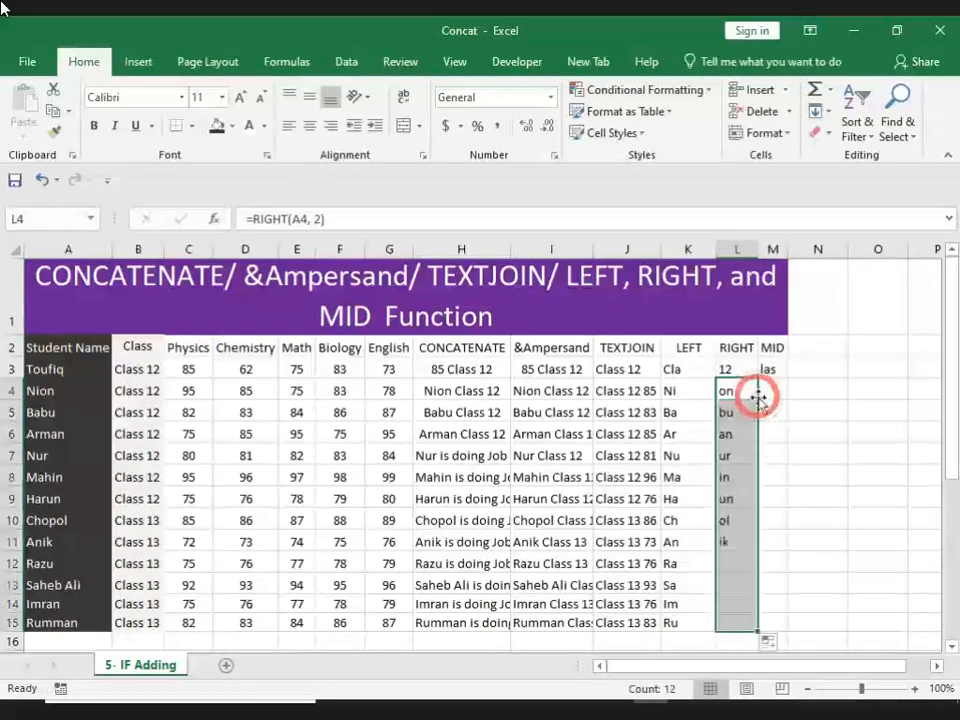
Examine the existing MID formula in M3 as a reference and select M4 below it.
left_click(771, 348)
left_click(768, 368)
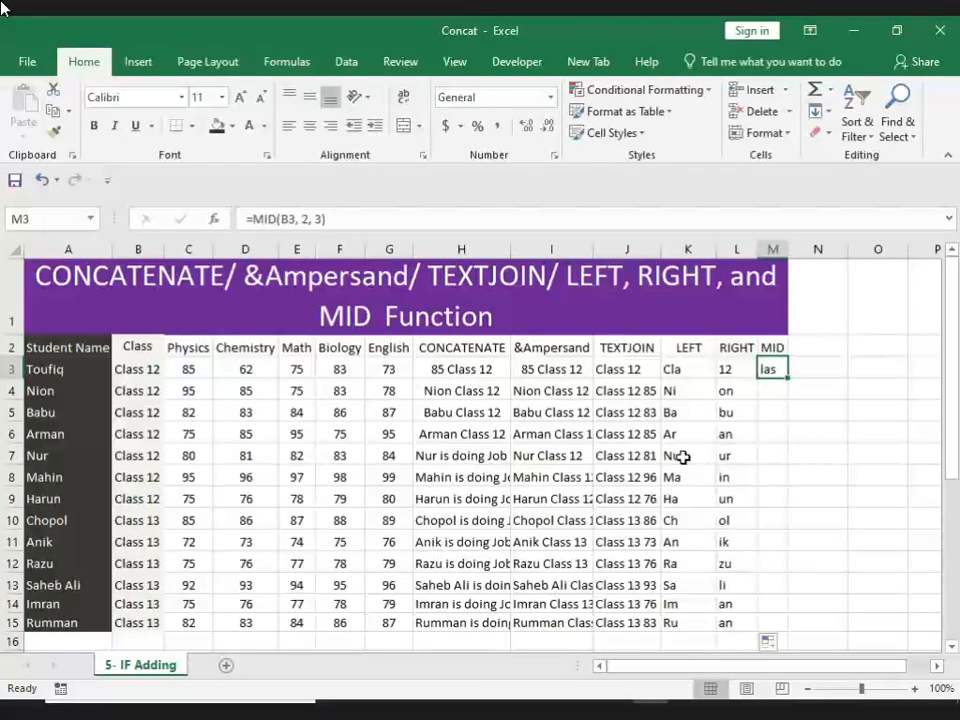
left_click(784, 388)
type("=")
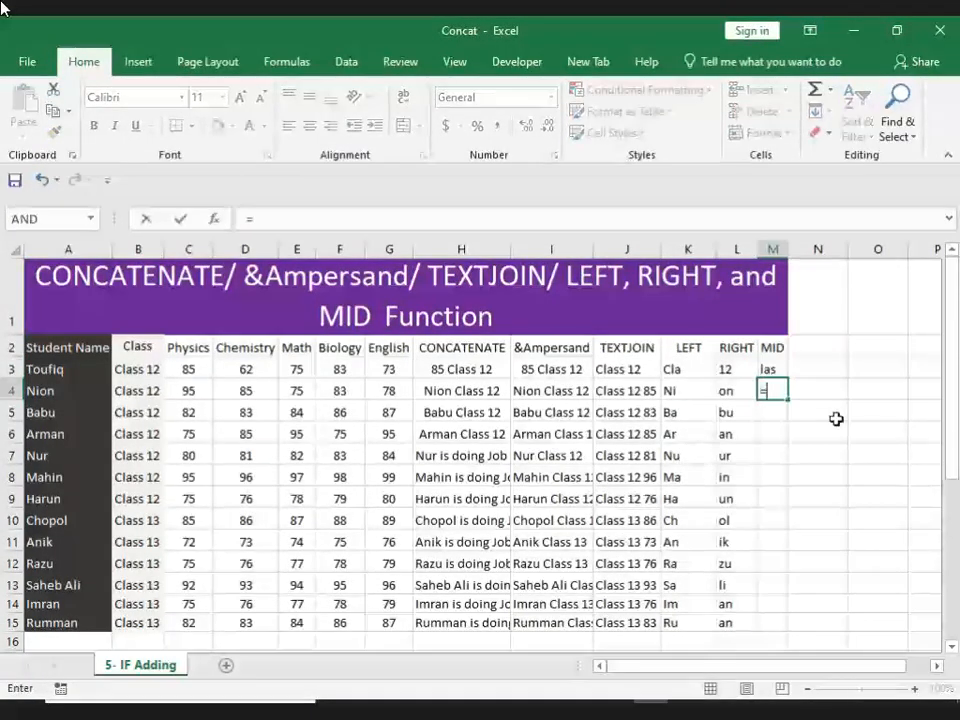
left_click(78, 389)
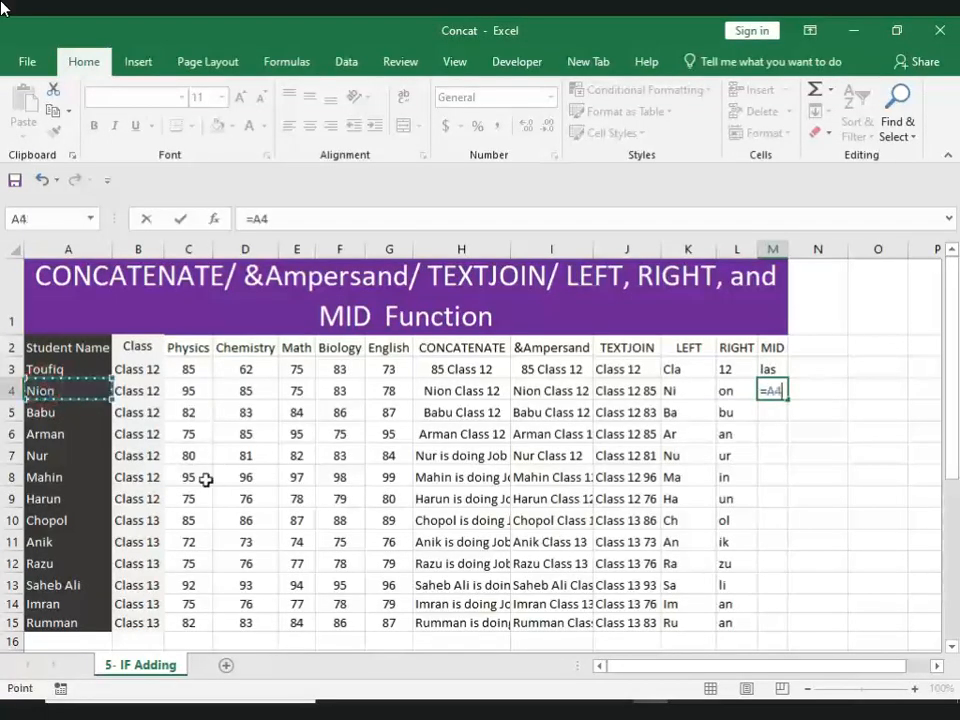
key("BackSpace")
key("BackSpace")
key("BackSpace")
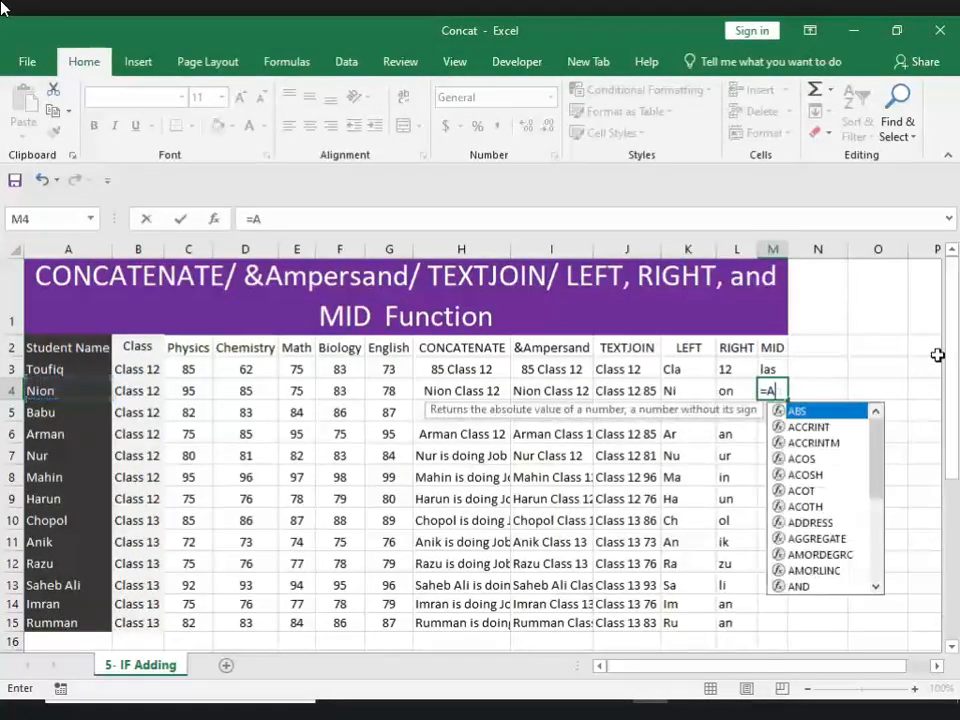
Enter =MID(A4, 2, 2) in M4 to extract two characters of the student name starting from the second.
type("=MID")
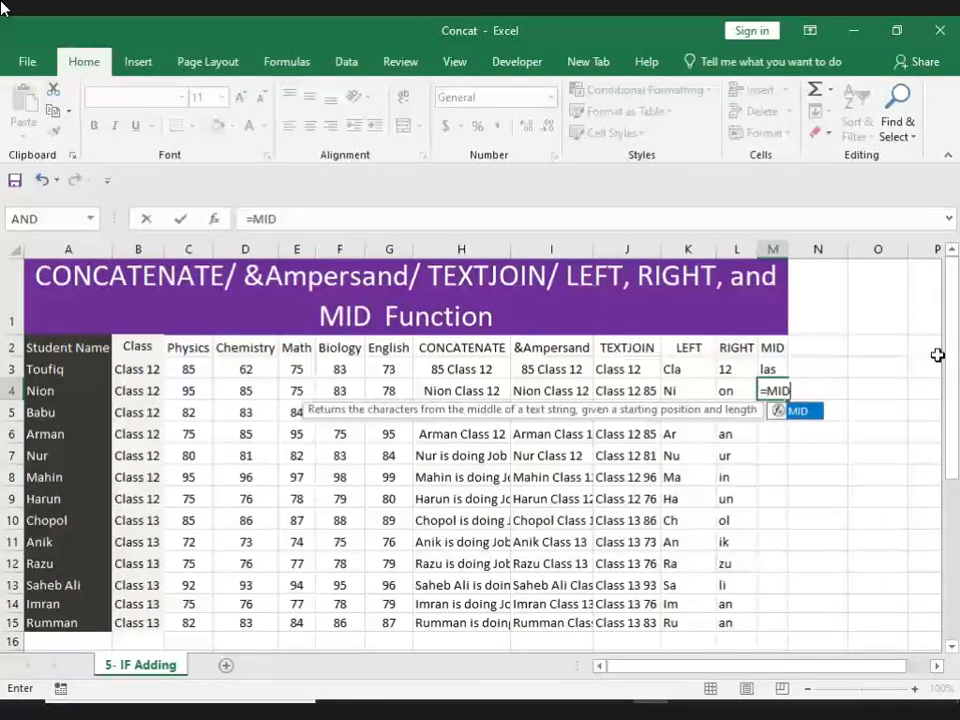
type("(")
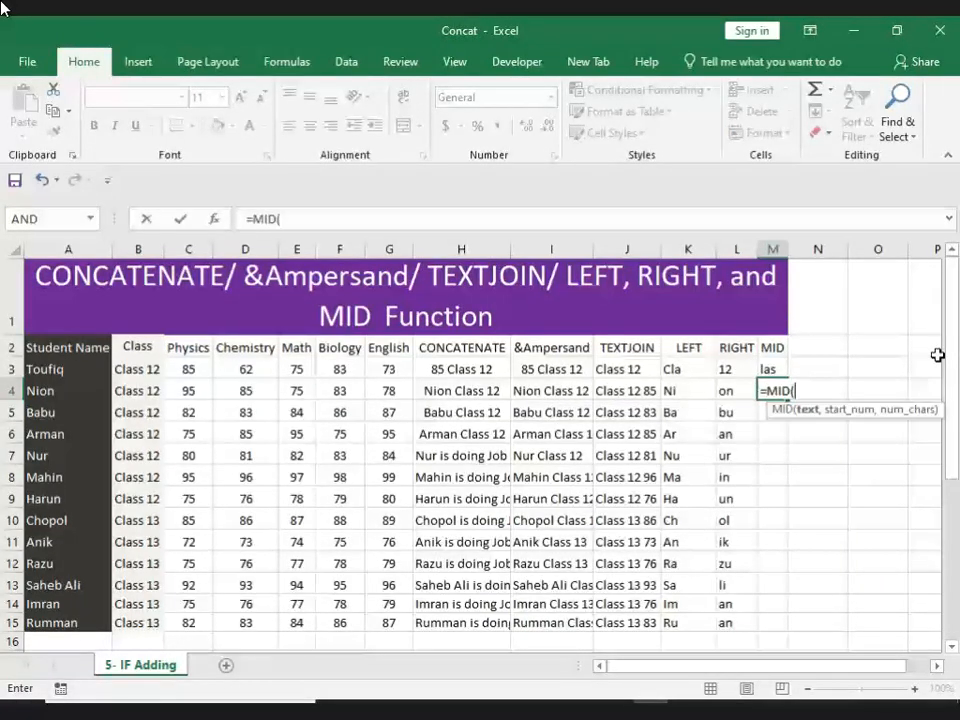
left_click(58, 392)
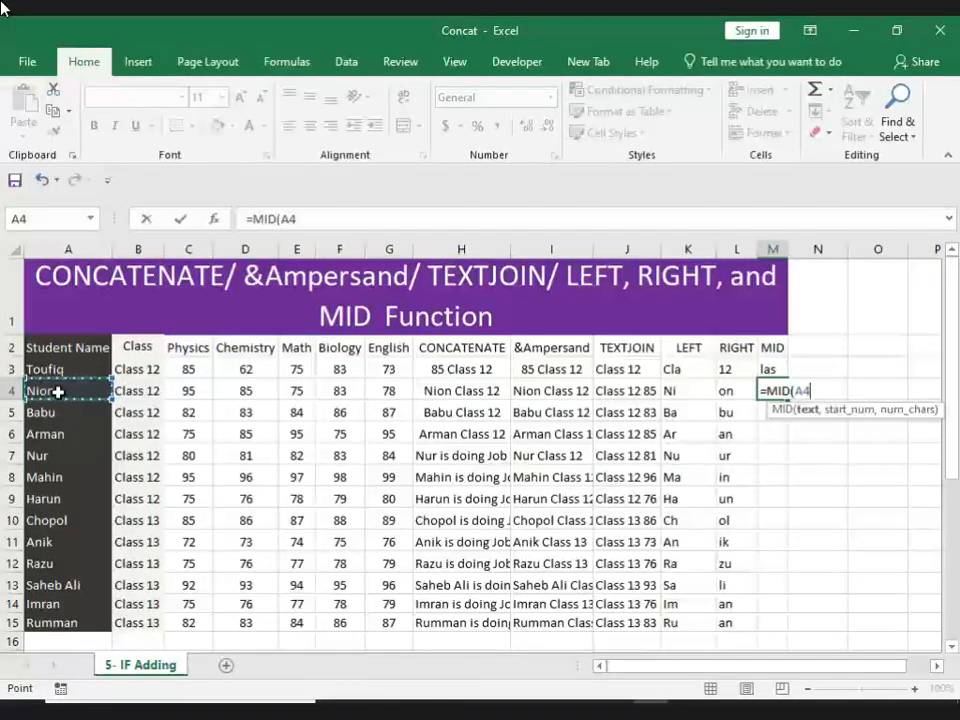
type(",")
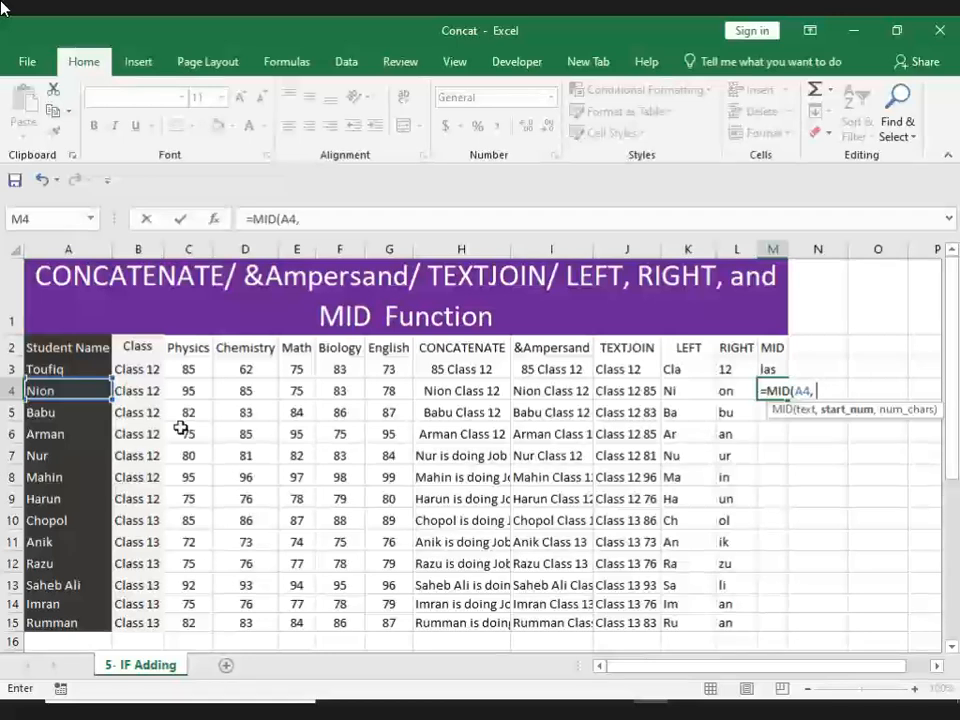
left_click(315, 220)
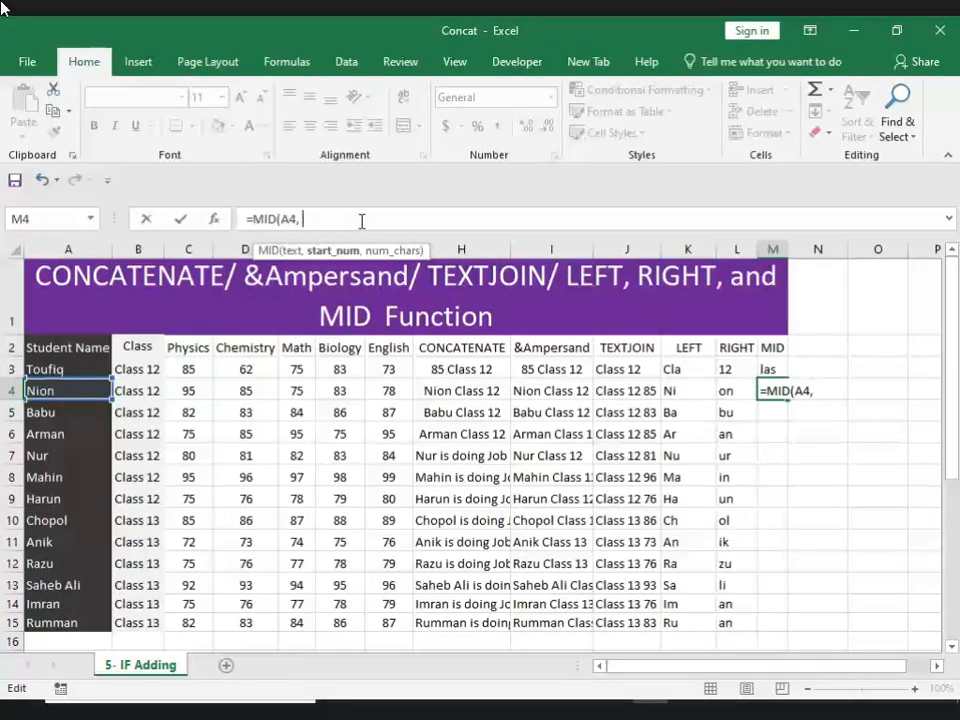
type("2, ,")
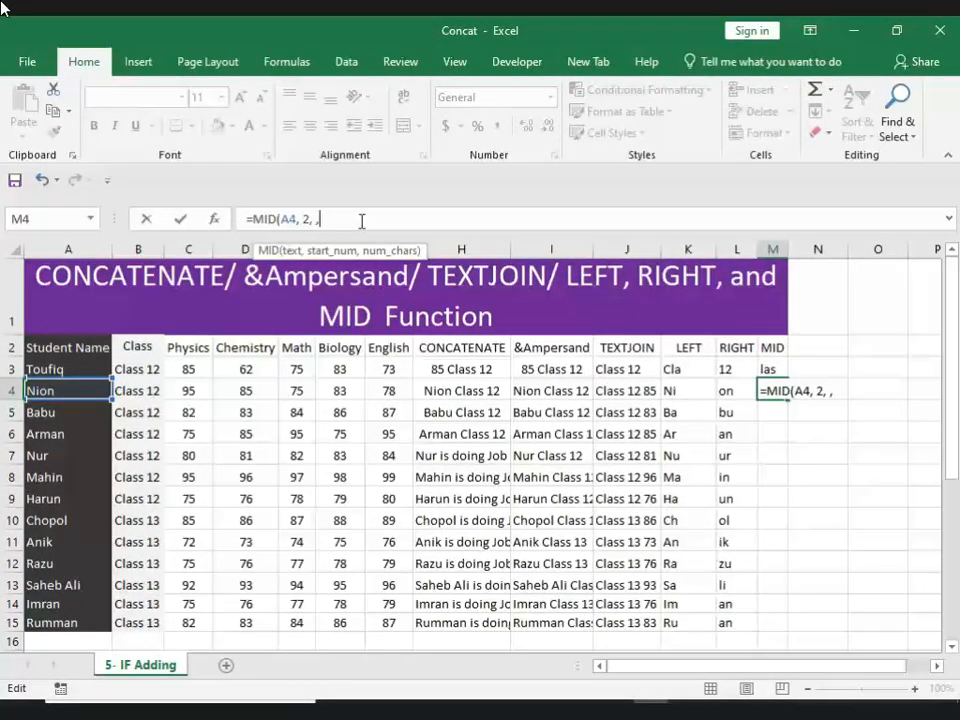
key("BackSpace")
type("2(")
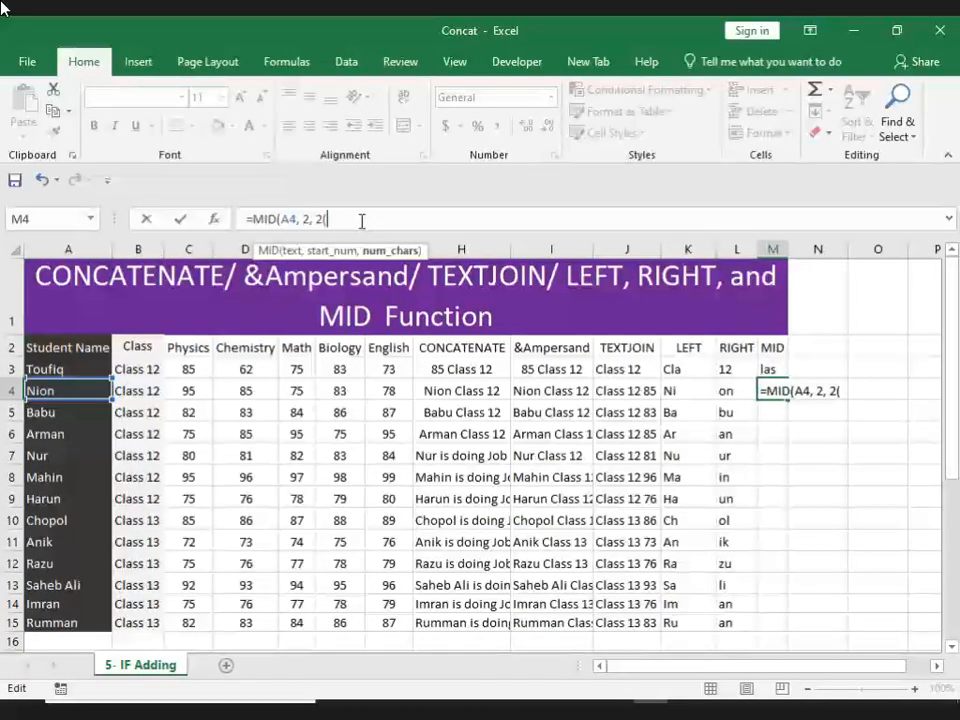
type(")")
key("Return")
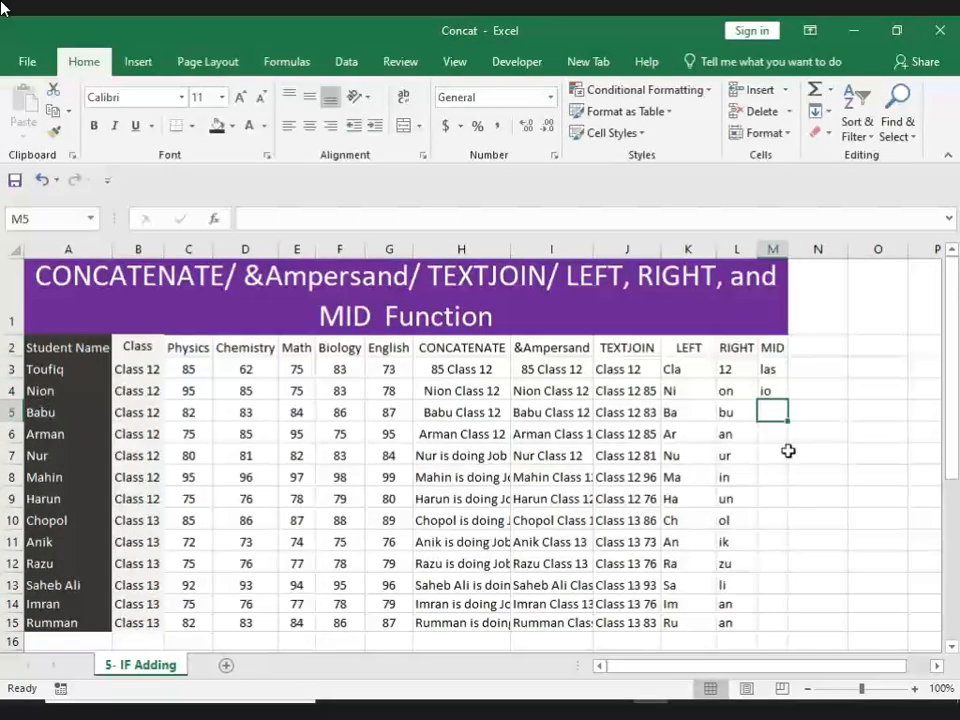
Fill the MID formula from M4 down through M15 and check the filled formula in M6.
left_click(786, 390)
double_click(791, 407)
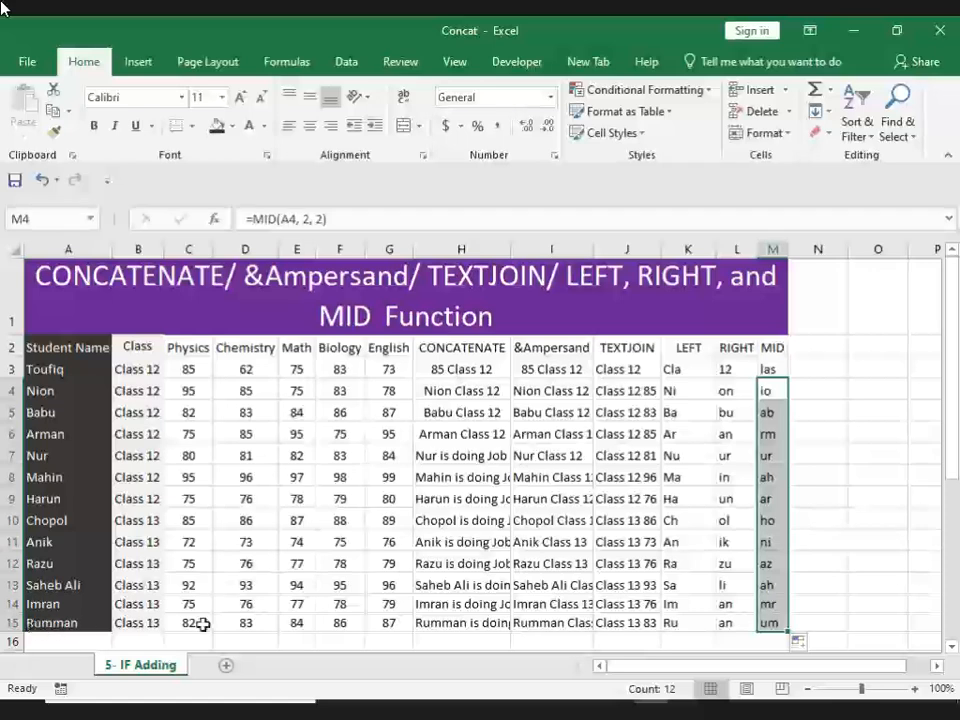
left_click(766, 437)
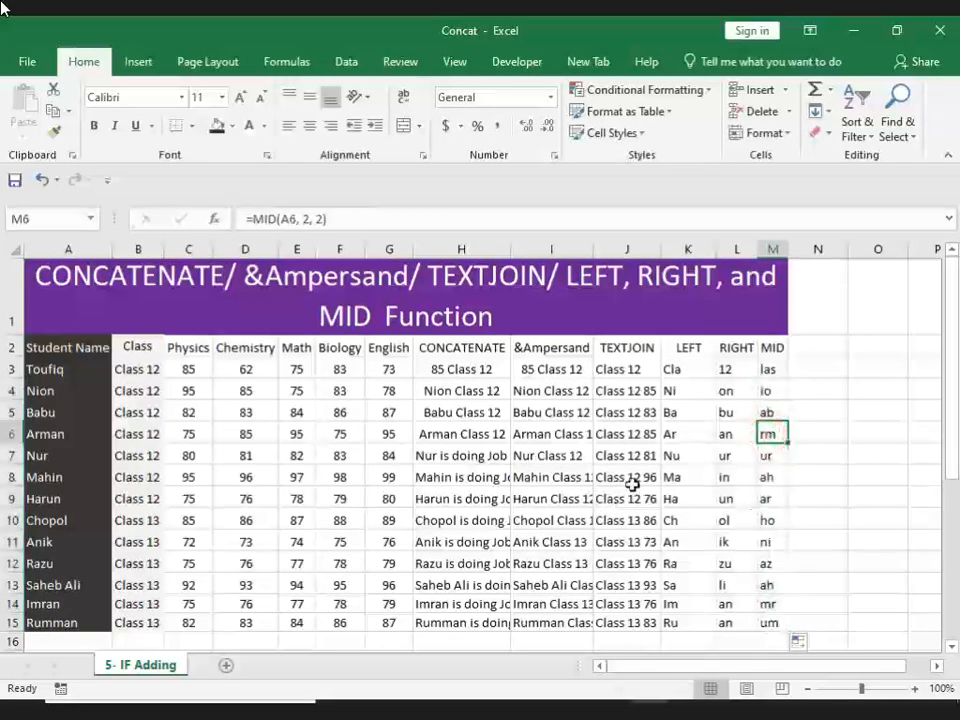
Review the CONCATENATE, &Ampersand and TEXTJOIN syntax notes below the marks table.
scroll(545, 477, "down", 5)
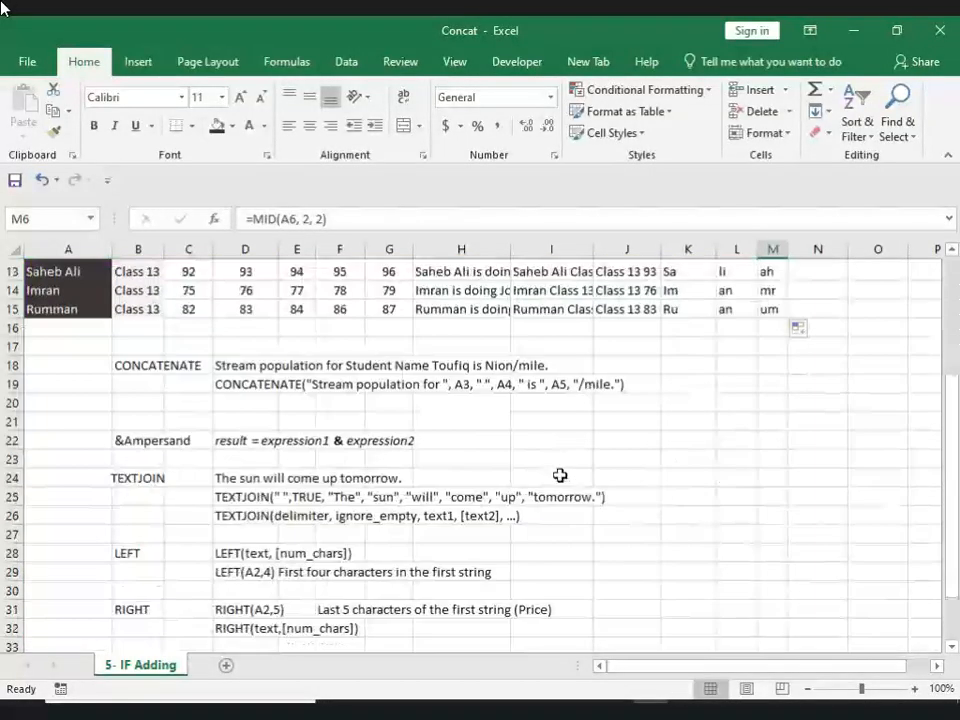
scroll(323, 485, "up", 3)
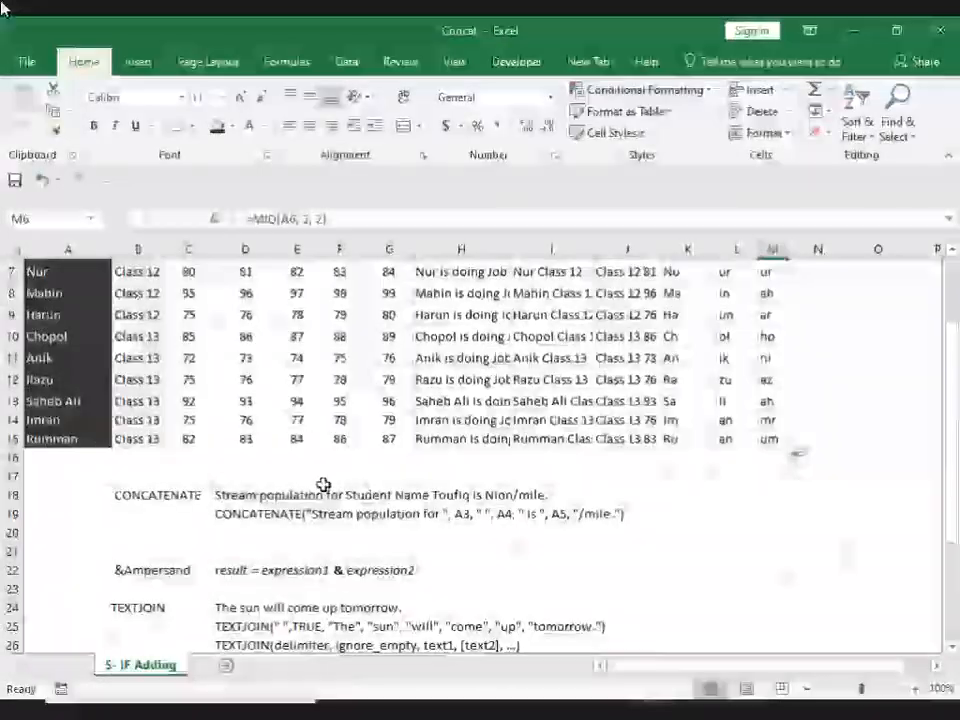
left_click(131, 495)
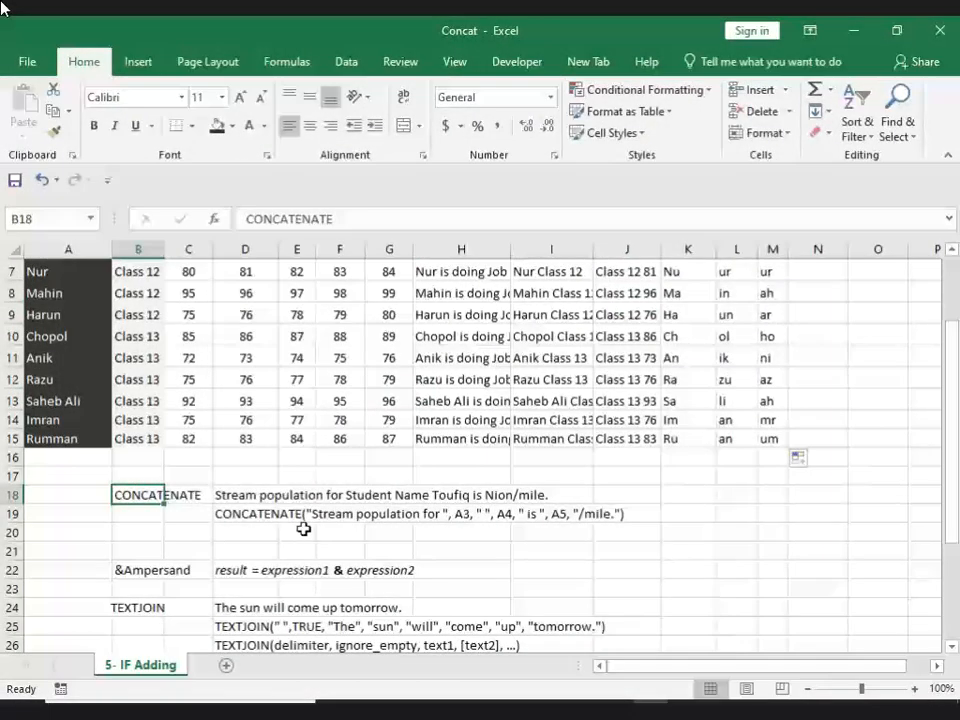
left_click(218, 513)
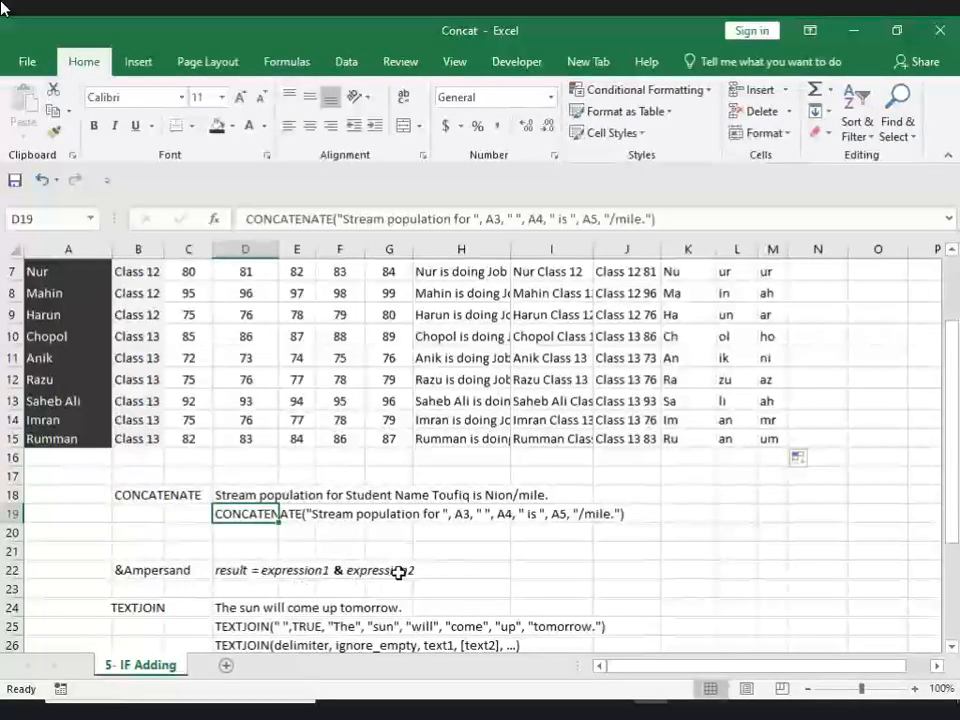
scroll(399, 632, "down", 2)
left_click(124, 443)
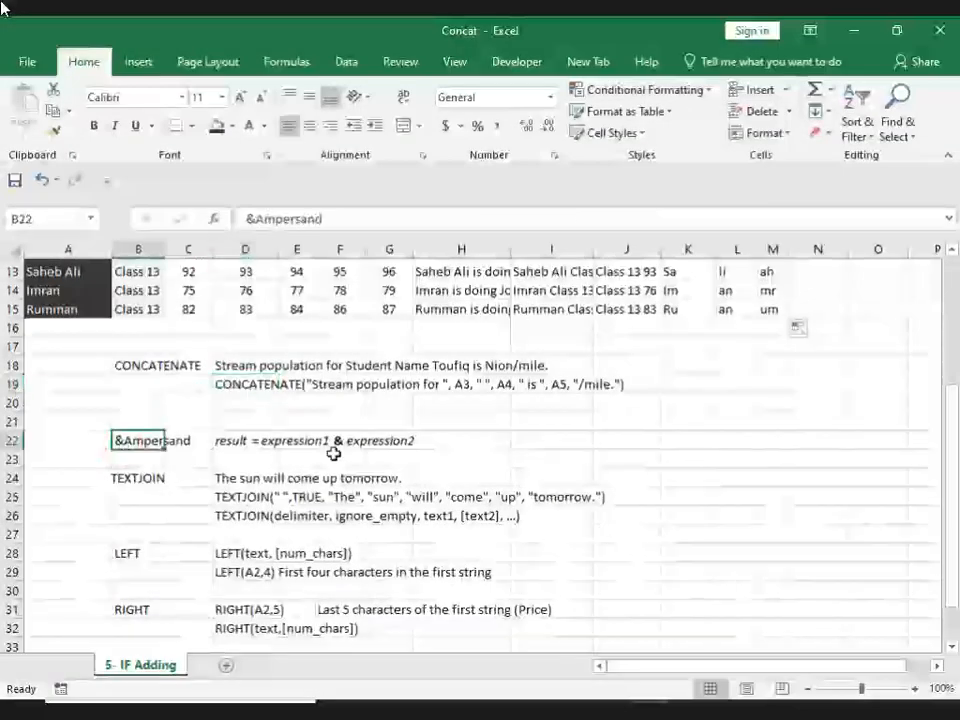
left_click(137, 308)
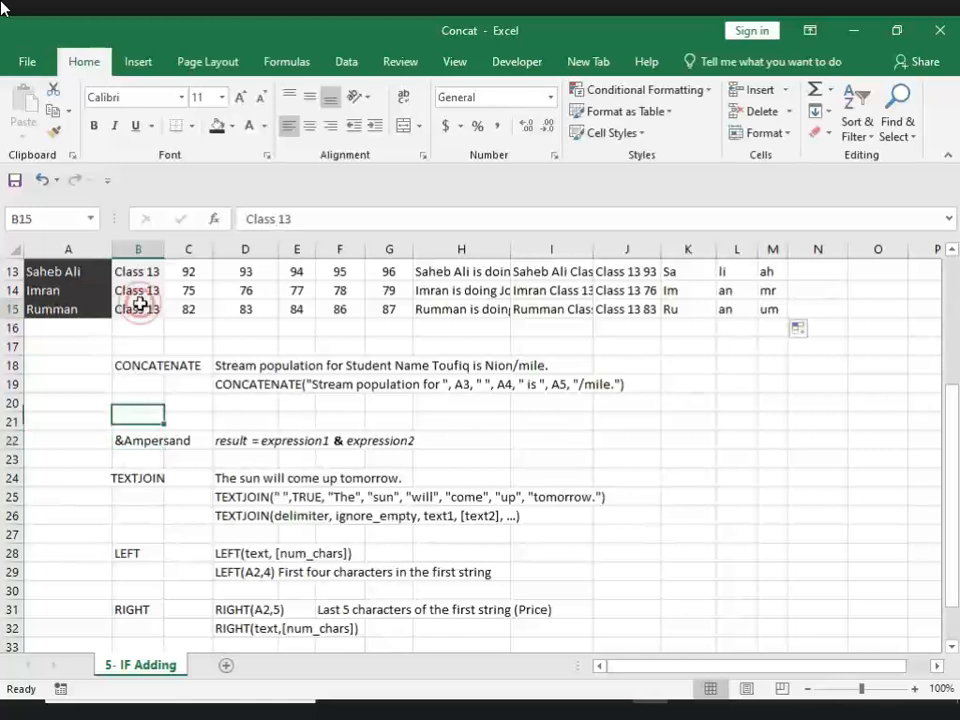
left_click(171, 311)
left_click(142, 481)
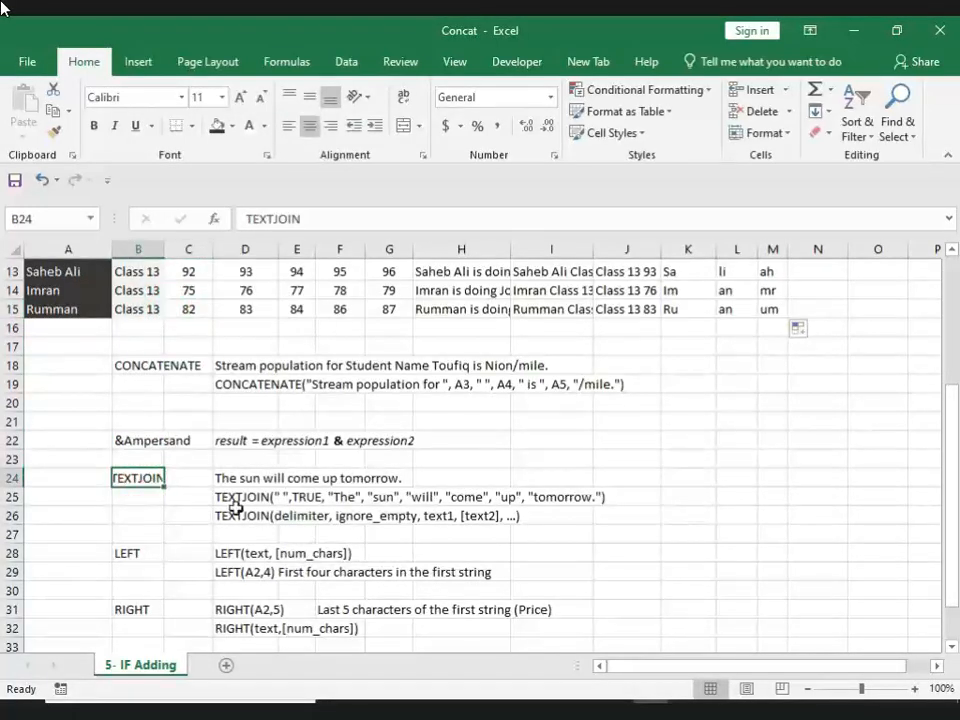
left_click(221, 497)
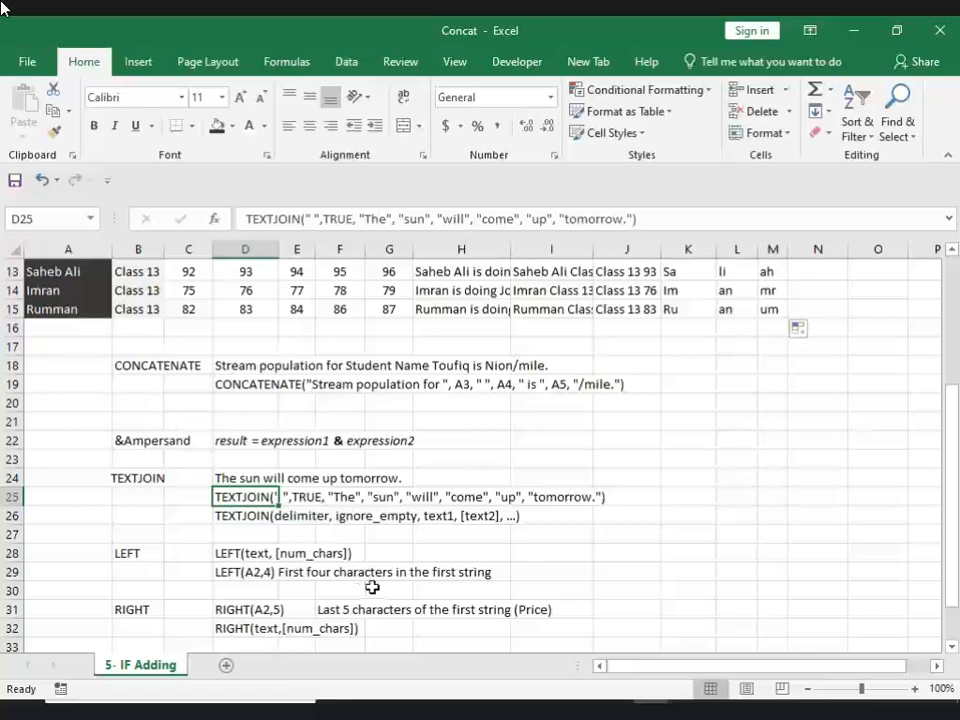
Review the LEFT, RIGHT and MID syntax notes and their example arguments in rows 28 to 36.
left_click(124, 555)
left_click(252, 555)
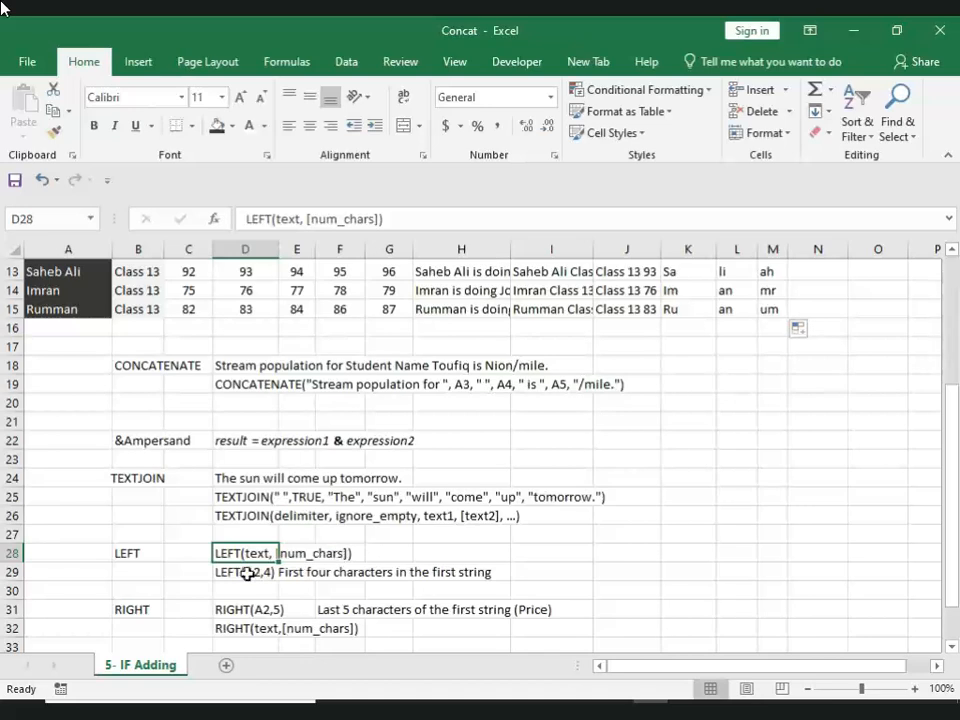
left_click(334, 551)
left_click(122, 610)
scroll(395, 600, "down", 2)
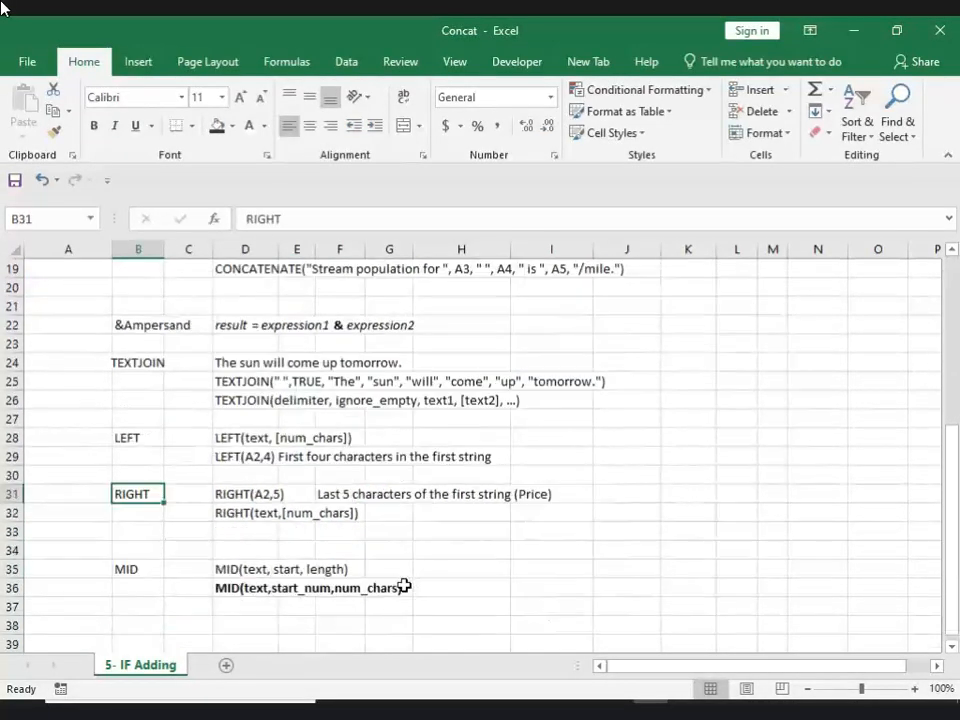
left_click(240, 492)
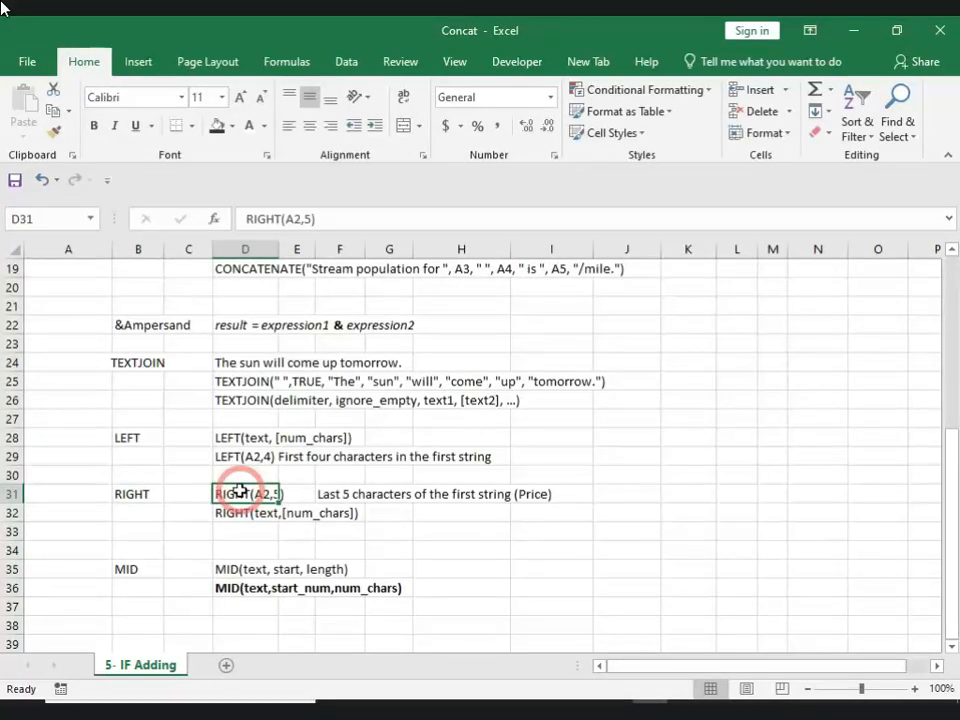
left_click(236, 512)
left_click(506, 508)
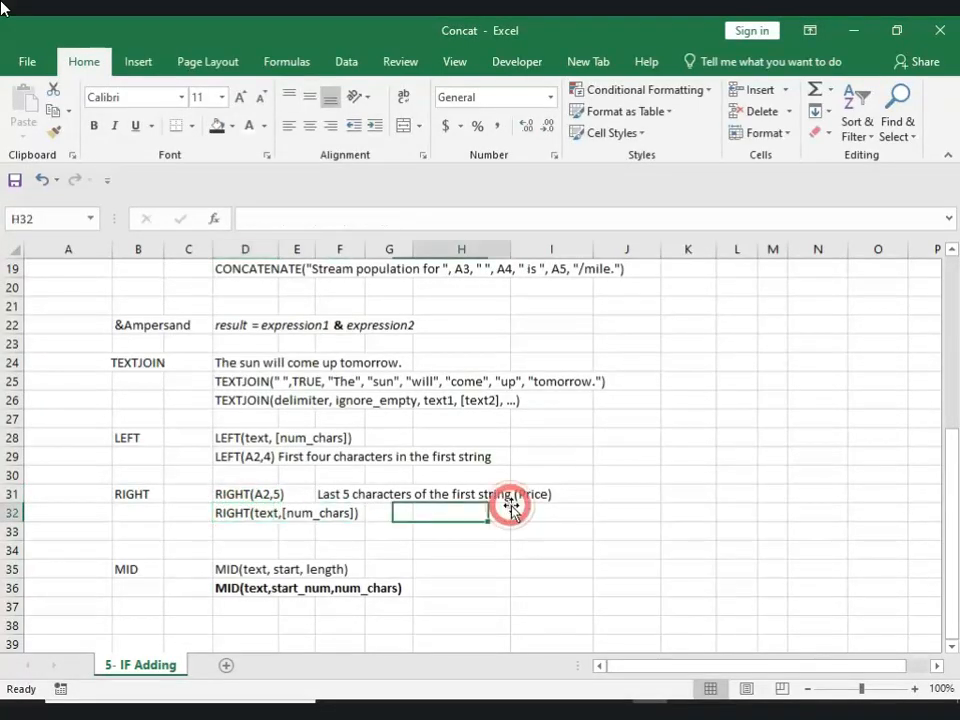
left_click(242, 510)
left_click(122, 566)
Spell out the last student's name across D37:I37 below the MID notes, one letter per cell.
left_click(240, 608)
scroll(371, 606, "up", 3)
scroll(372, 607, "down", 2)
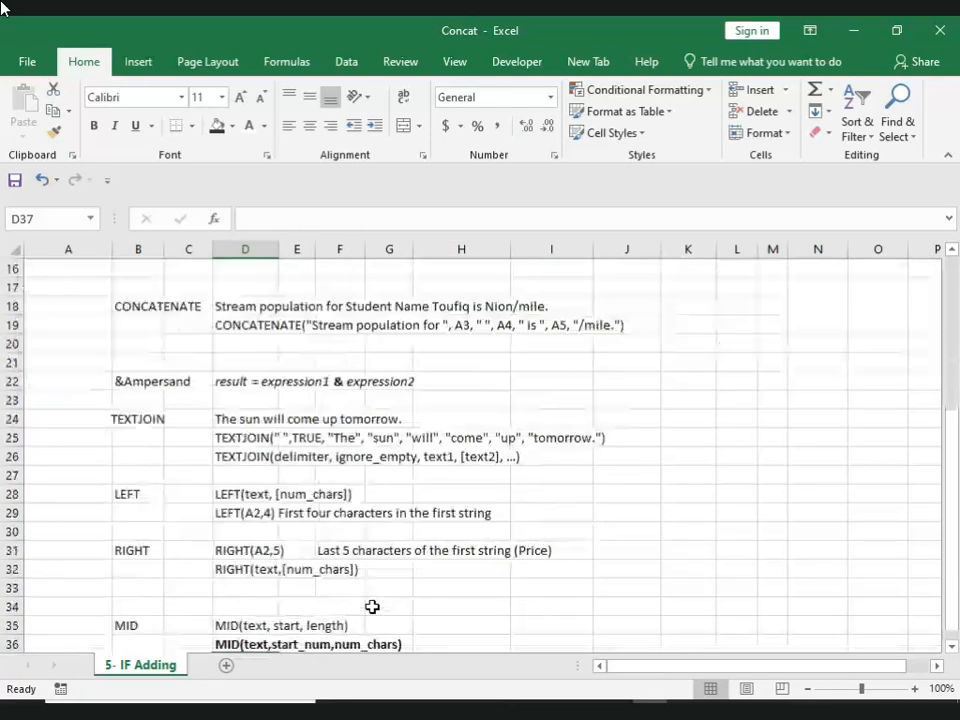
scroll(372, 607, "up", 1)
scroll(370, 610, "down", 3)
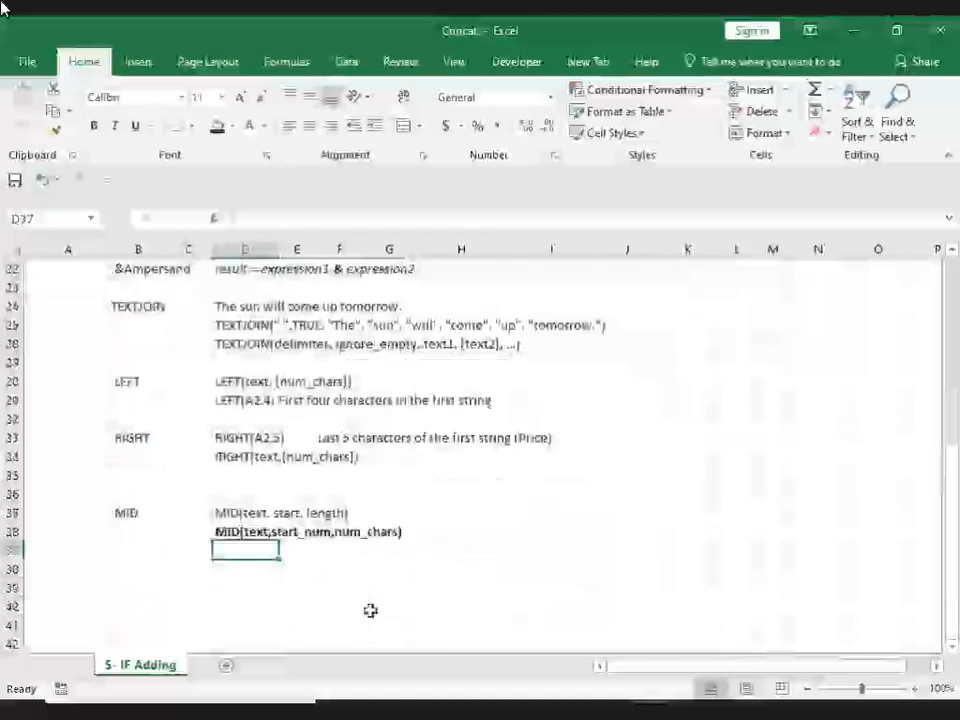
type("R")
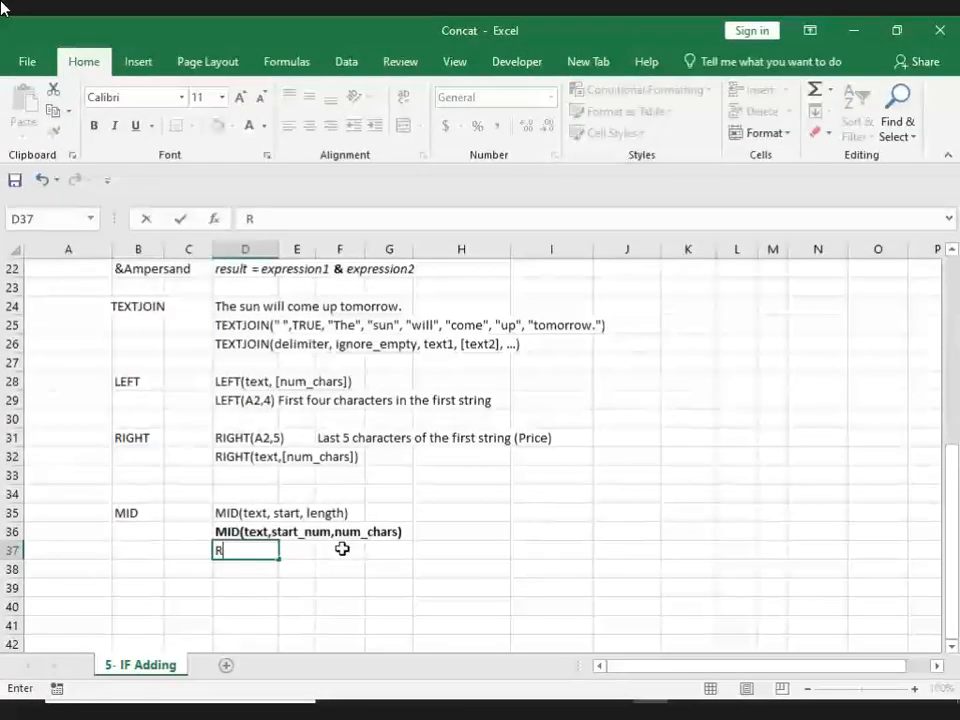
key("ctrl+Return")
key("Right")
type("u")
left_click(342, 549)
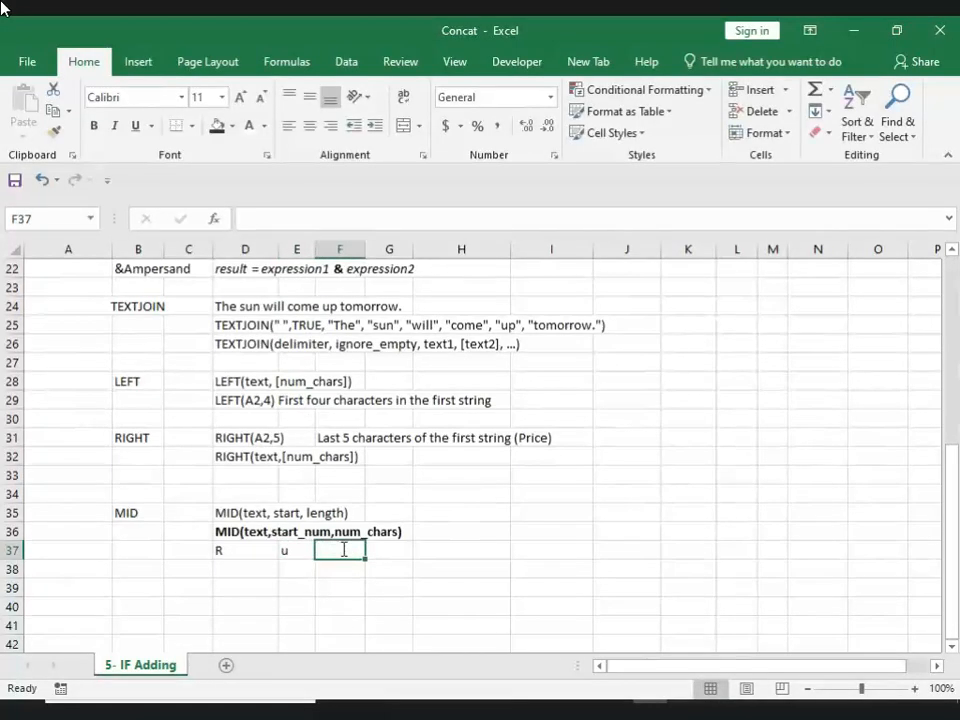
type("m")
key("Right")
type("m")
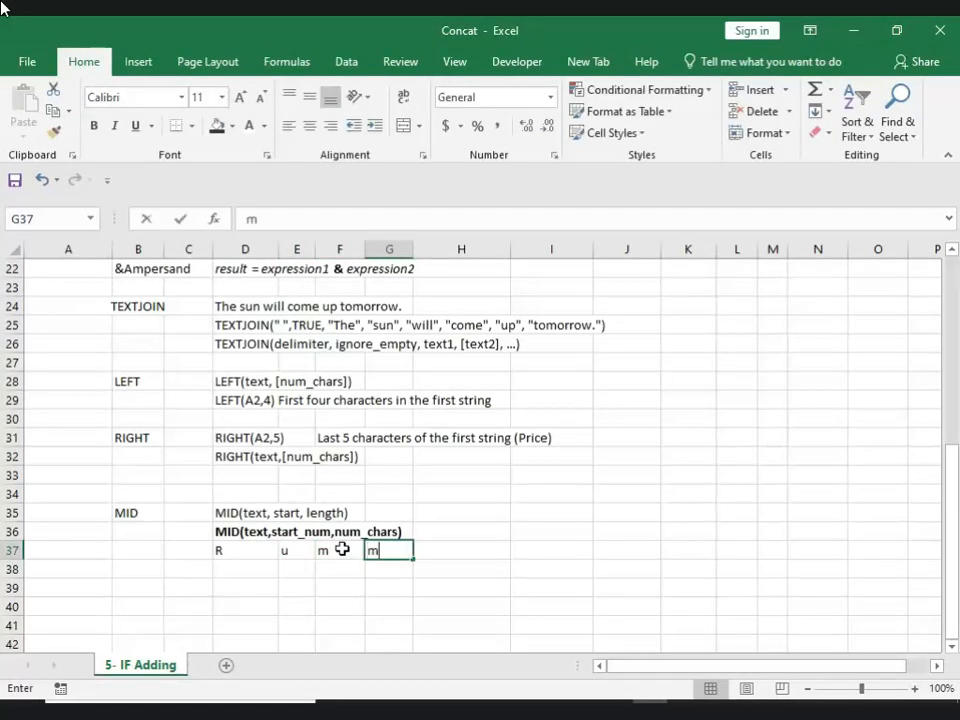
key("Right")
type("a")
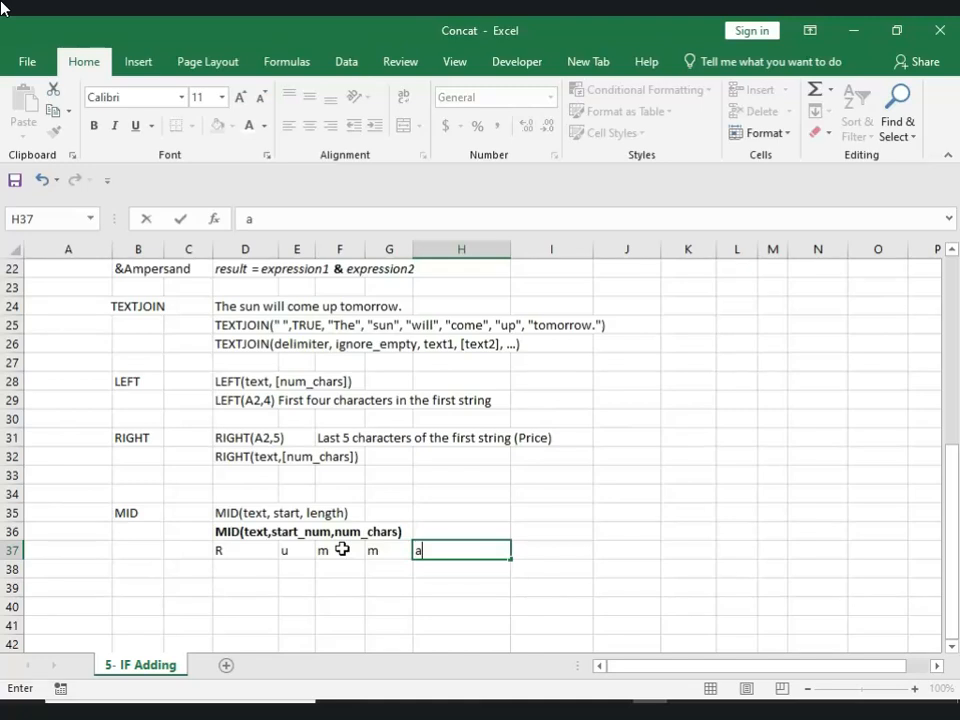
key("Right")
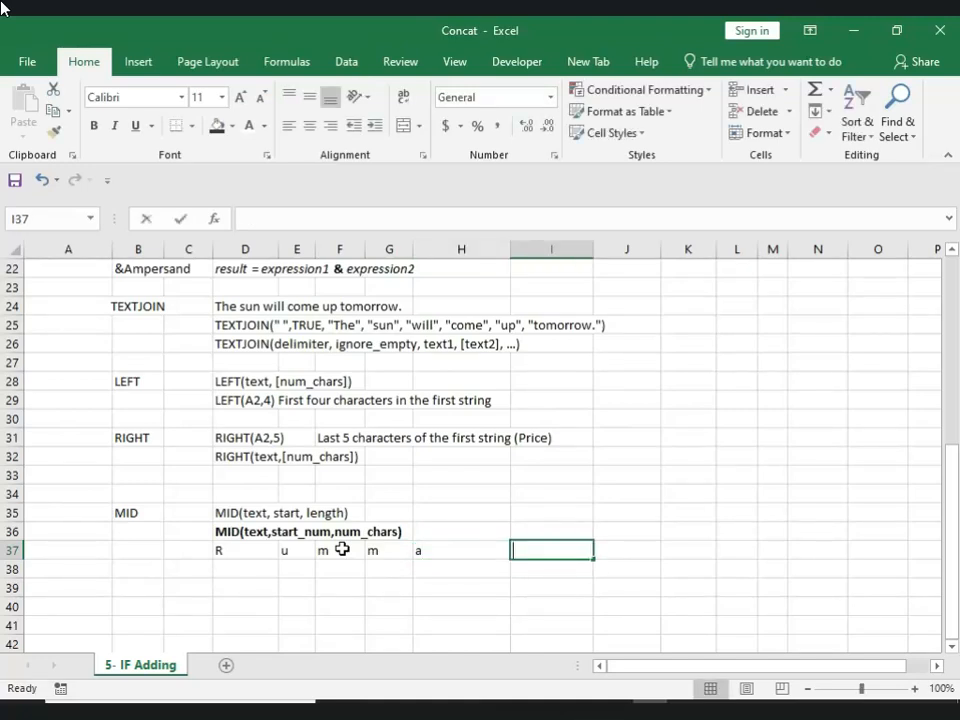
type("n")
left_click(448, 607)
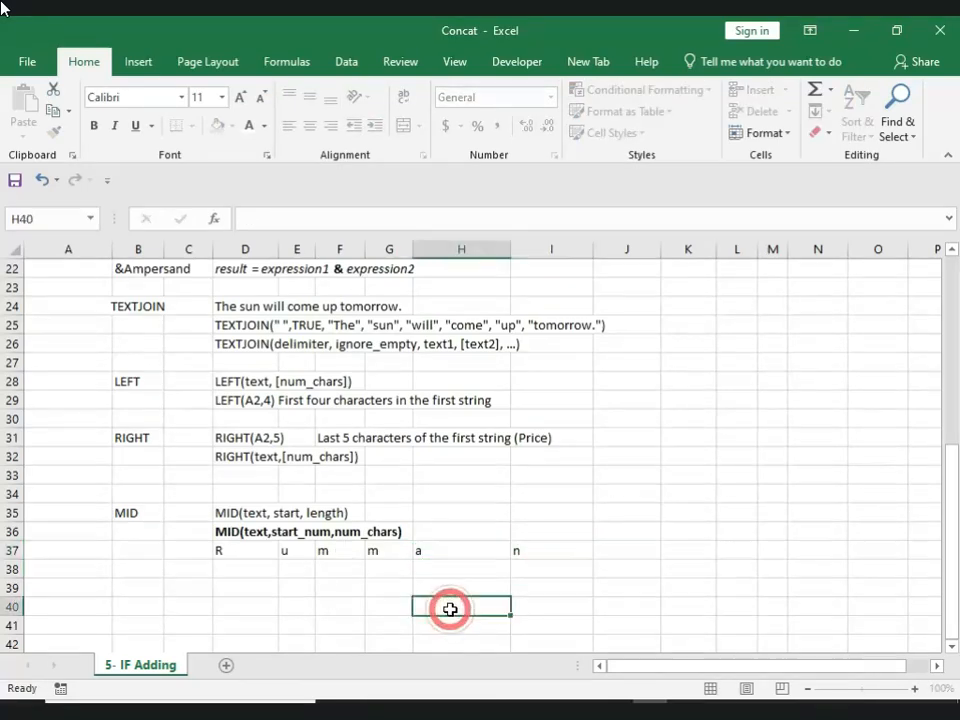
Enter 2 in E38 under the second letter, and merge and center E39:G39 with the value 4.
left_click(298, 569)
type("2")
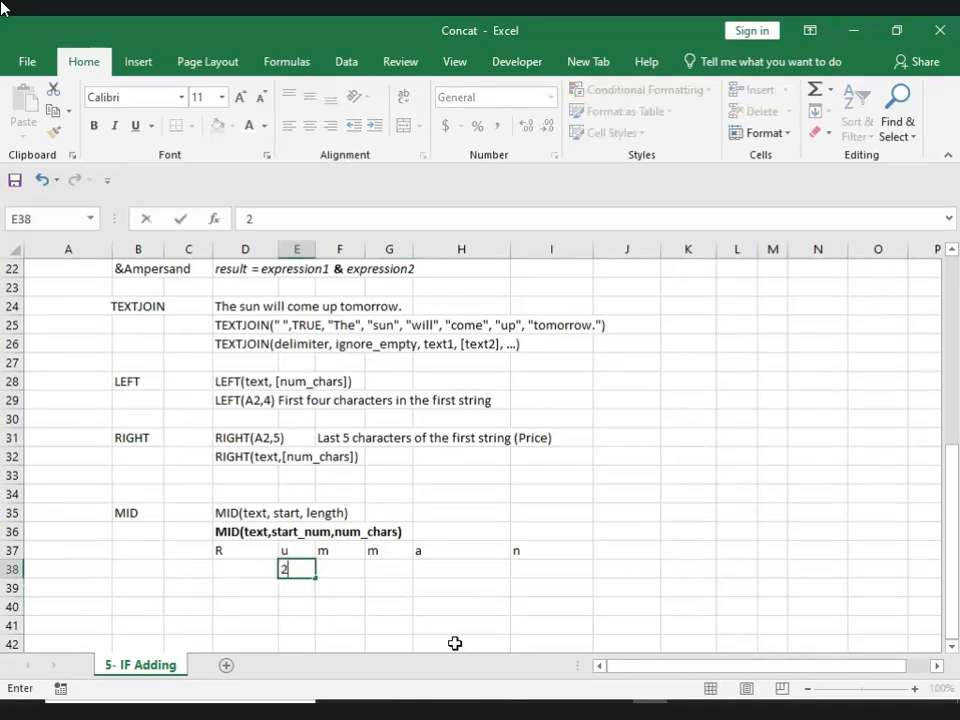
left_click_drag(300, 591, 395, 590)
left_click(403, 125)
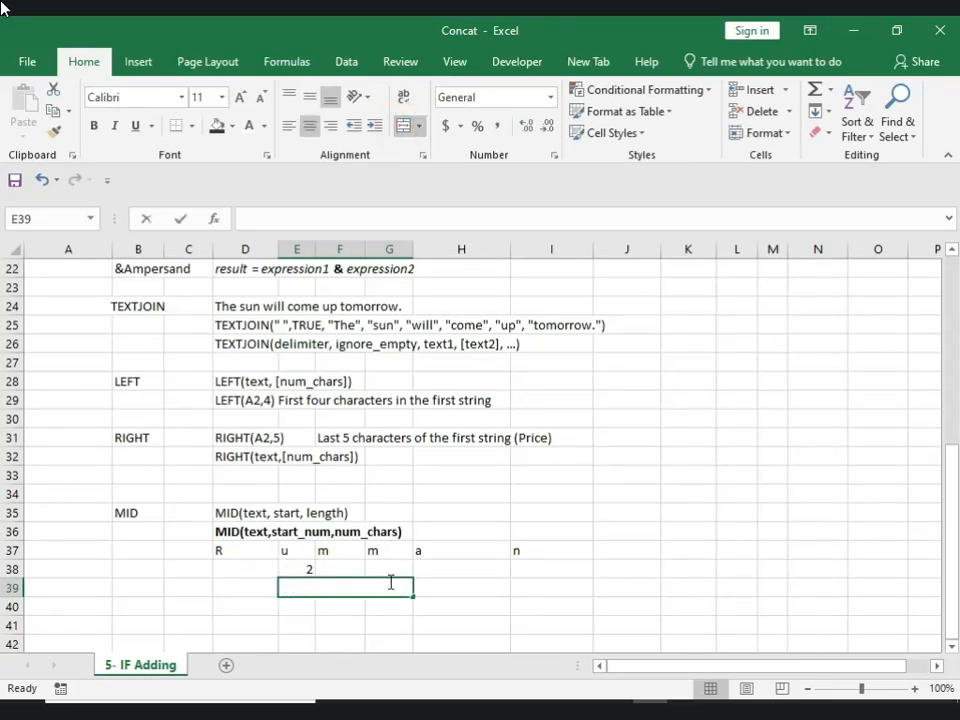
type("4")
left_click(513, 599)
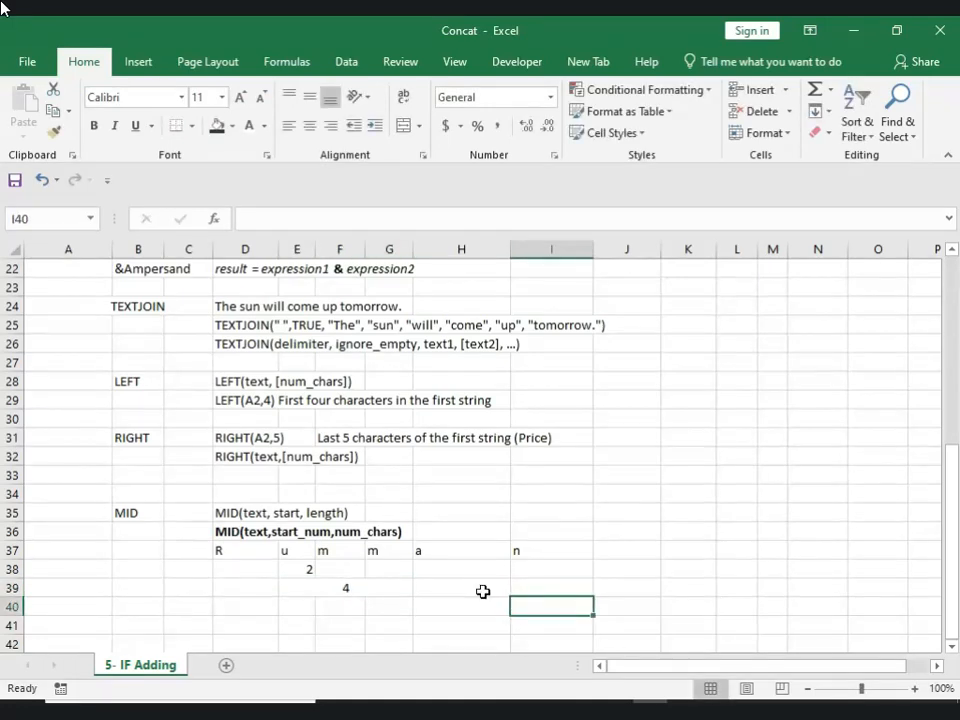
left_click(296, 566)
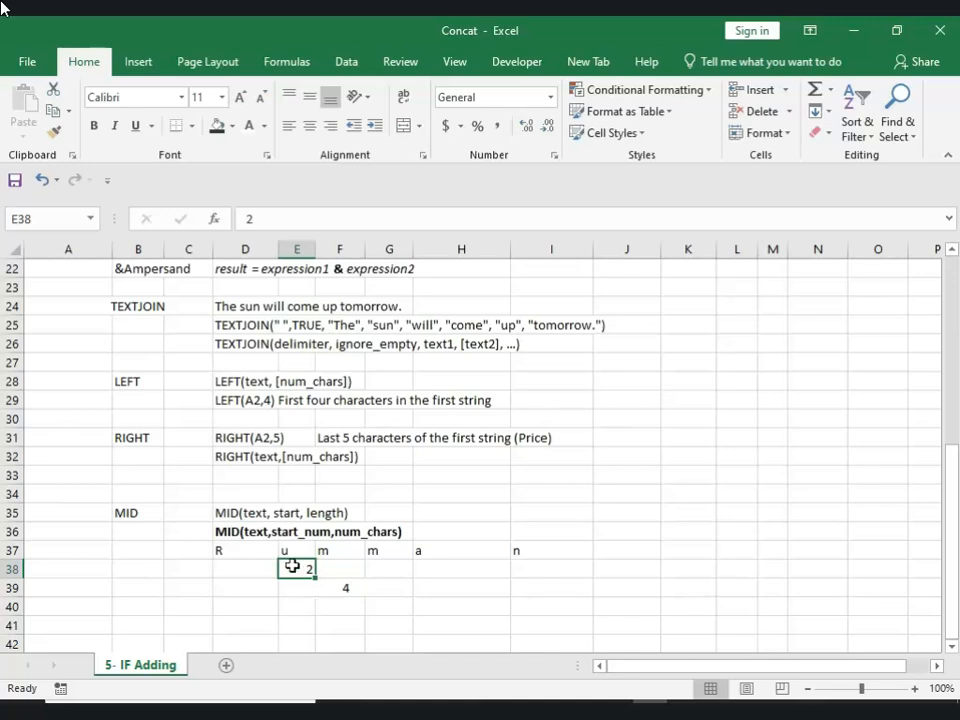
left_click(328, 594)
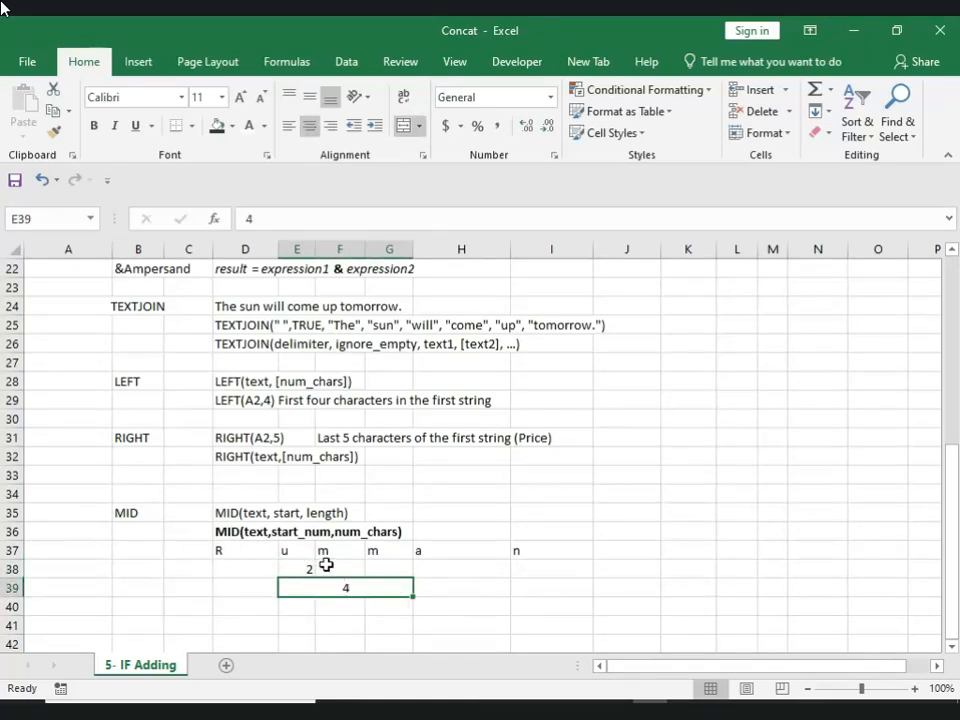
Enter the formula =MID(A15, 2, 4) in D40 to extract characters from the last student's name.
left_click(252, 607)
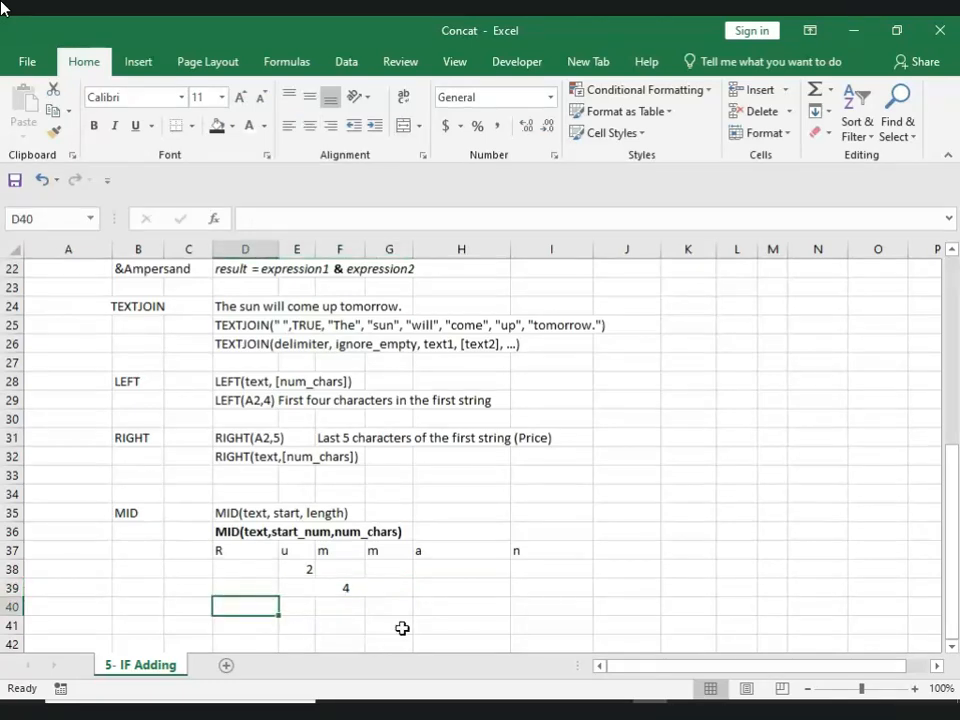
type("=")
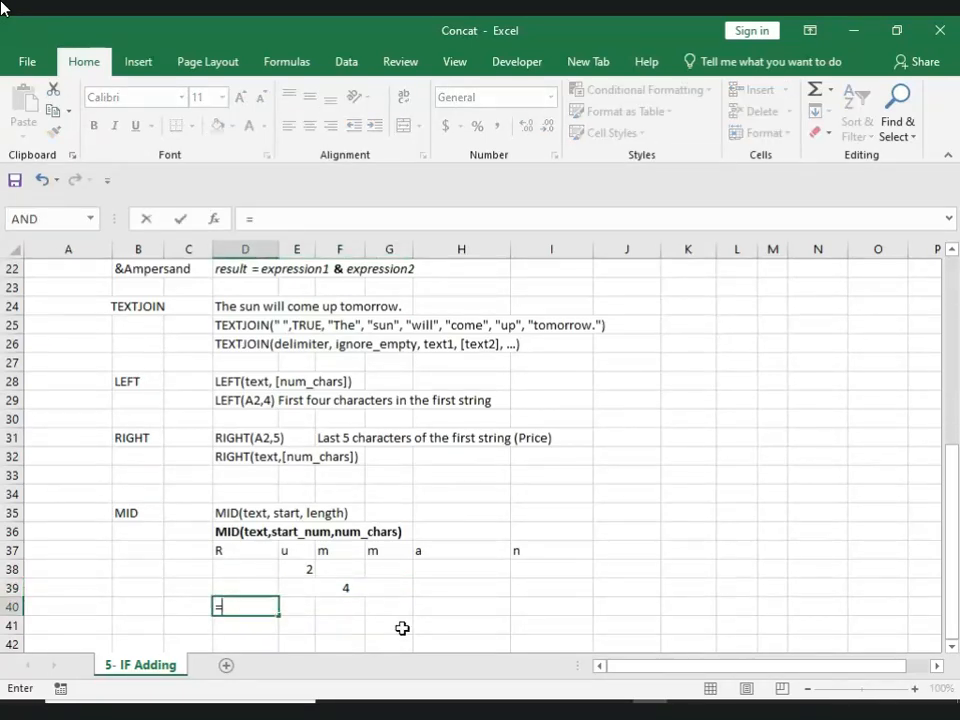
type("mid")
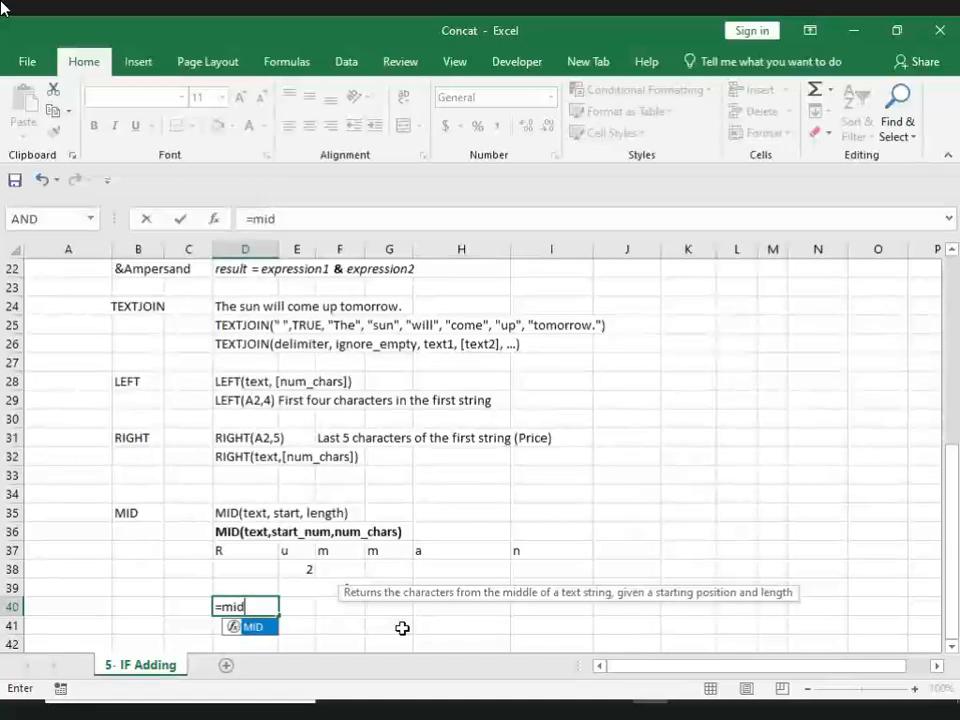
double_click(258, 628)
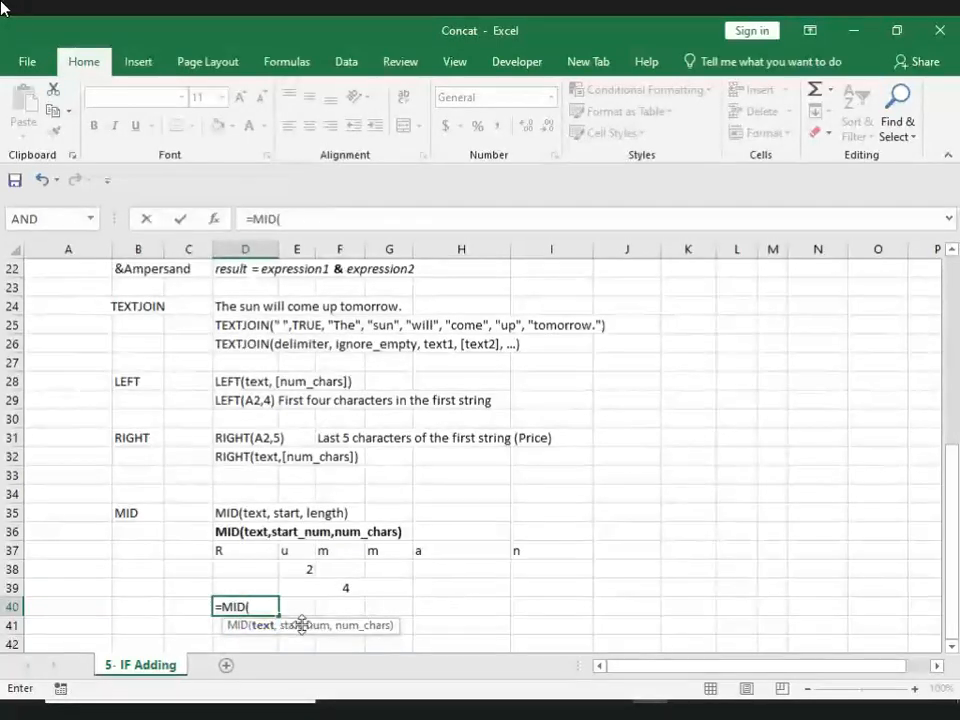
scroll(174, 511, "up", 1)
scroll(174, 511, "up", 3)
left_click(36, 367)
scroll(501, 591, "down", 2)
scroll(405, 636, "down", 2)
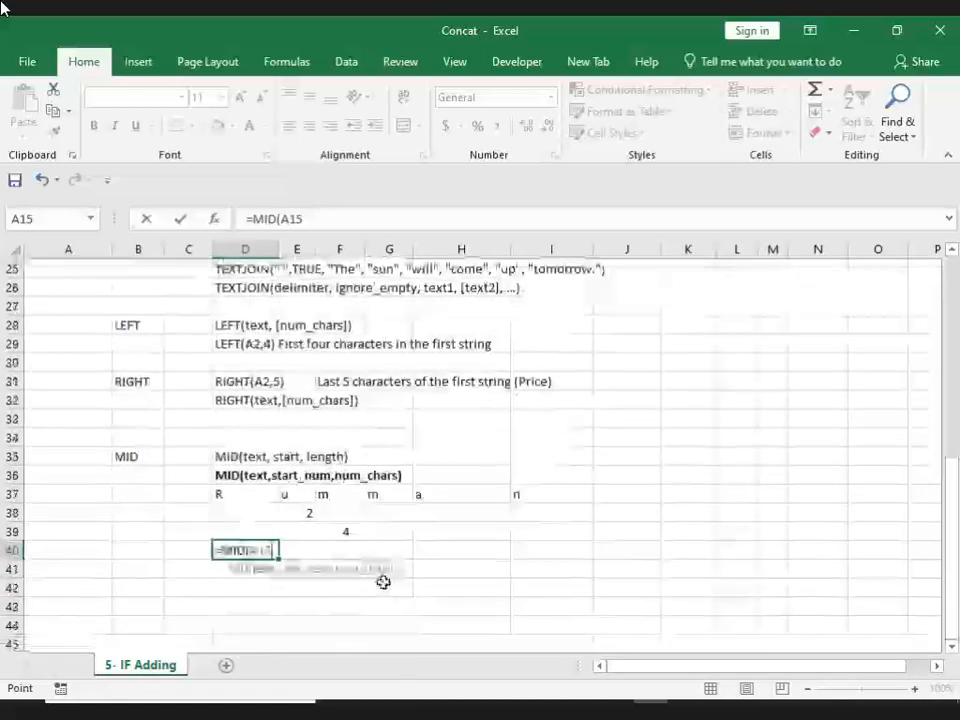
type(", 2, 4")
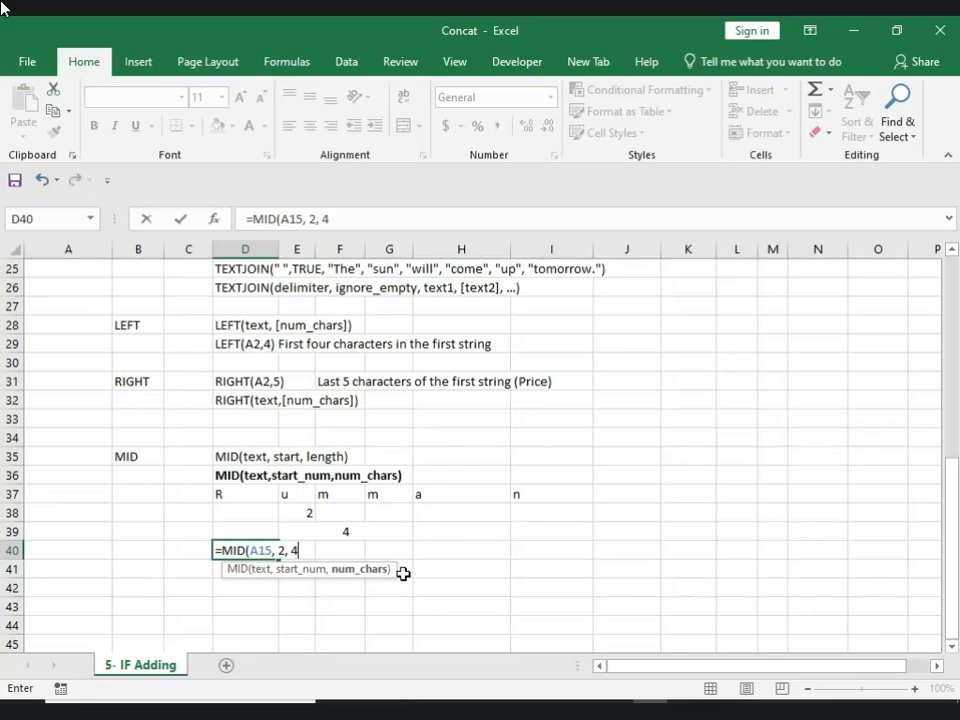
type(")")
key("Return")
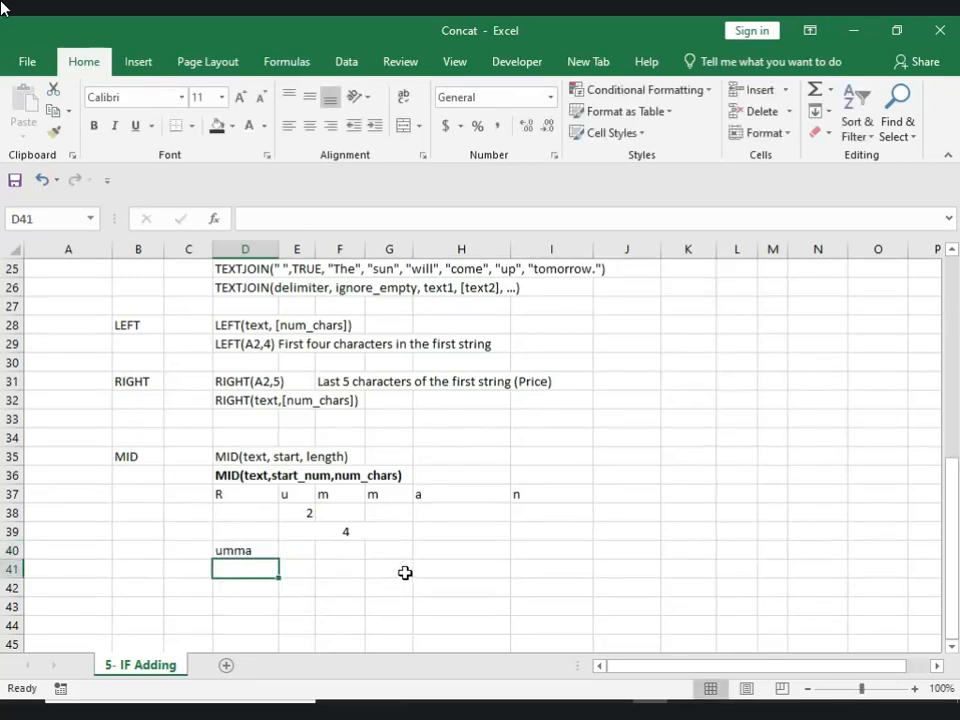
Extend the merged and centered cell holding 4 so that it spans E39:H39.
left_click_drag(344, 516, 354, 534)
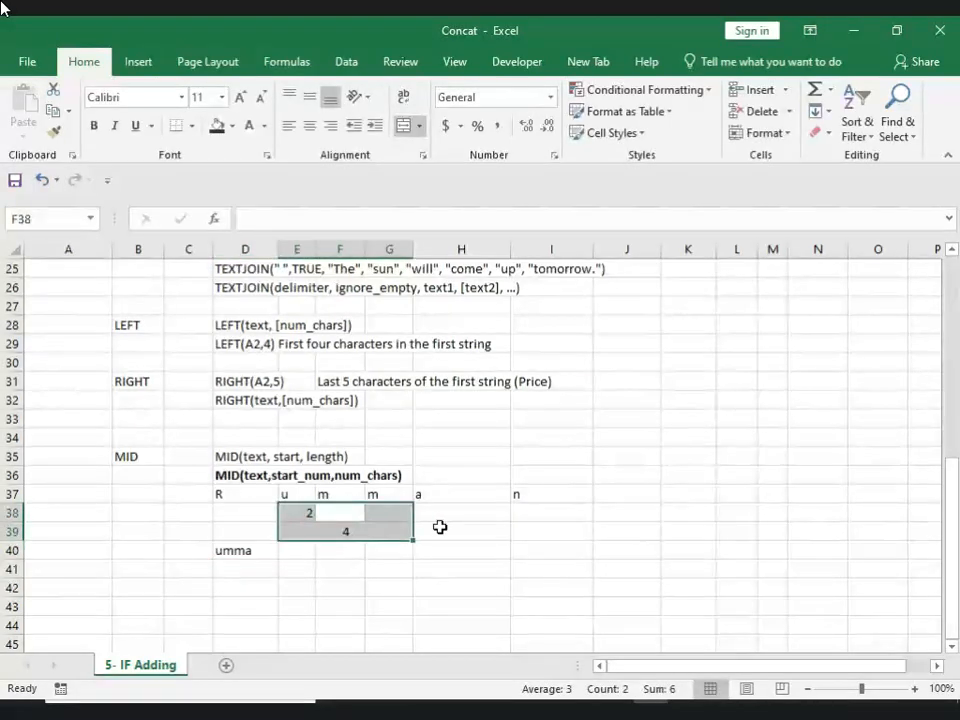
left_click_drag(439, 527, 316, 524)
left_click(401, 127)
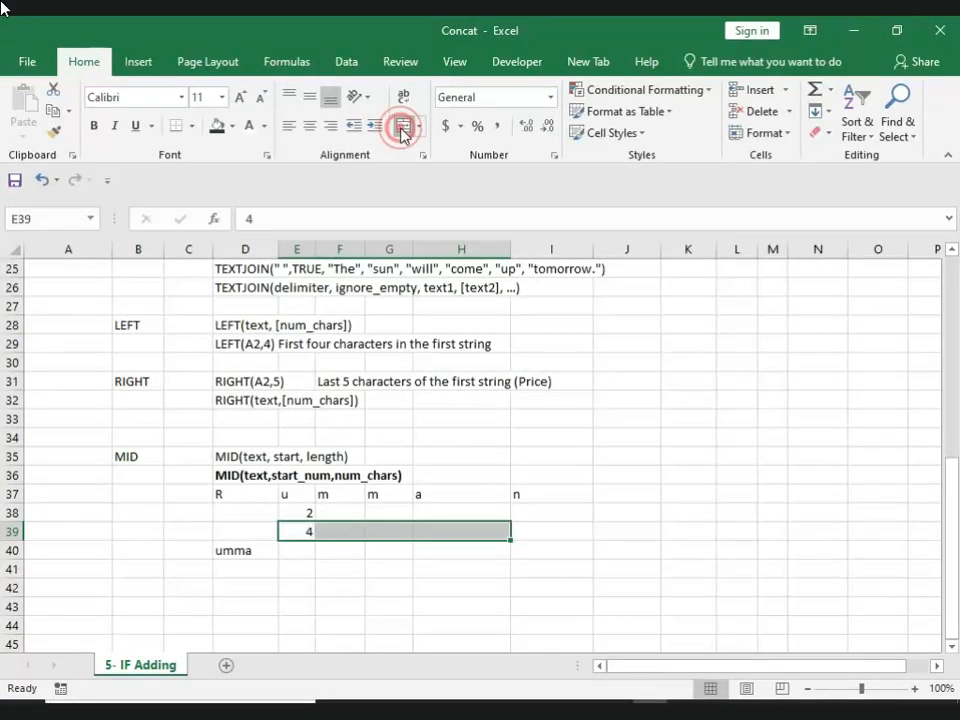
left_click(290, 510)
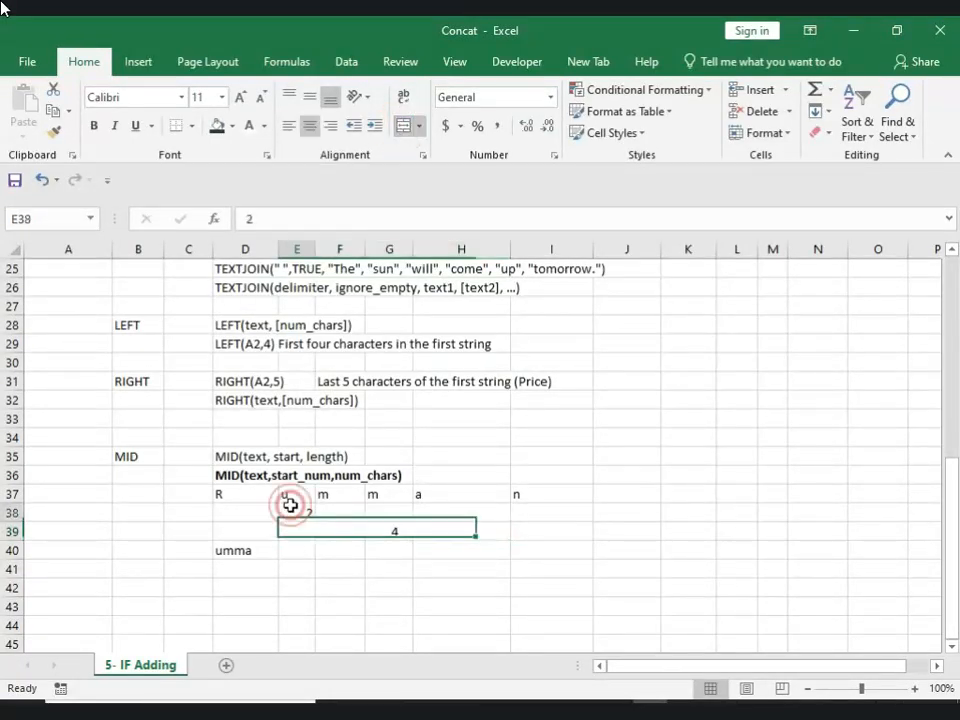
Enter 1, 2, 2 and 4 across E40:H40 beside the MID result, and compare them with the letters in row 37.
left_click(293, 545)
type("1")
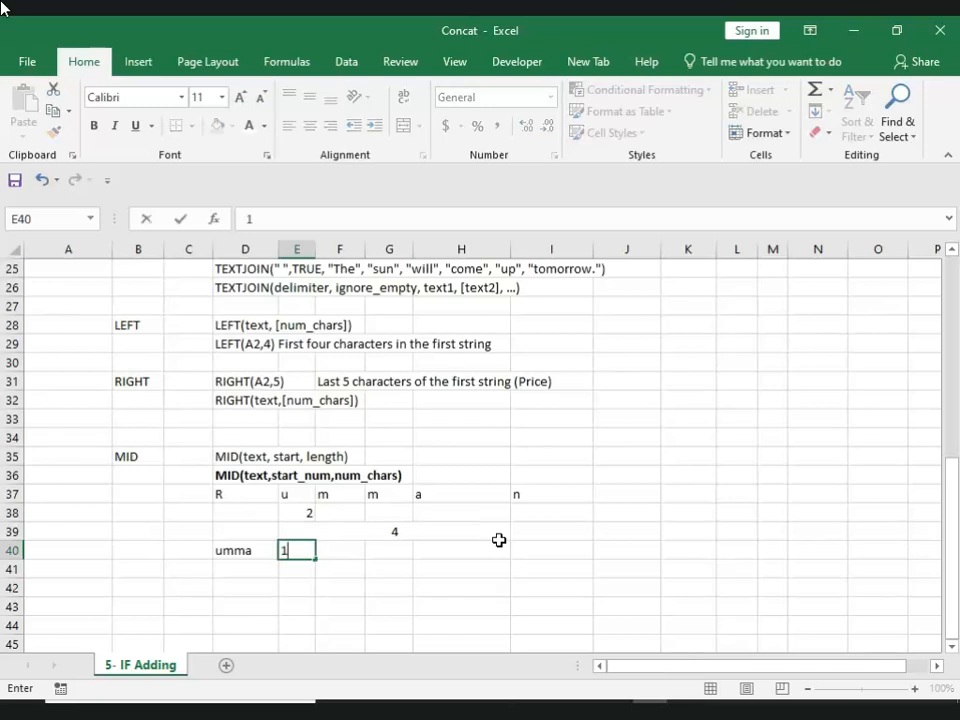
key("Tab")
type("2")
key("Tab")
type("2")
key("Tab")
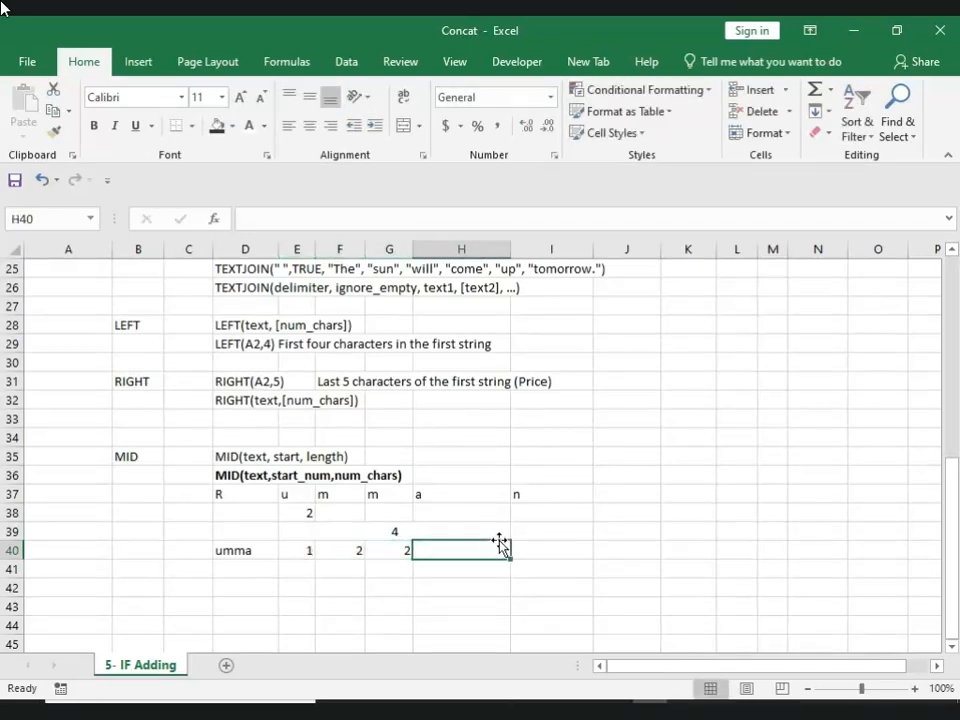
type("4")
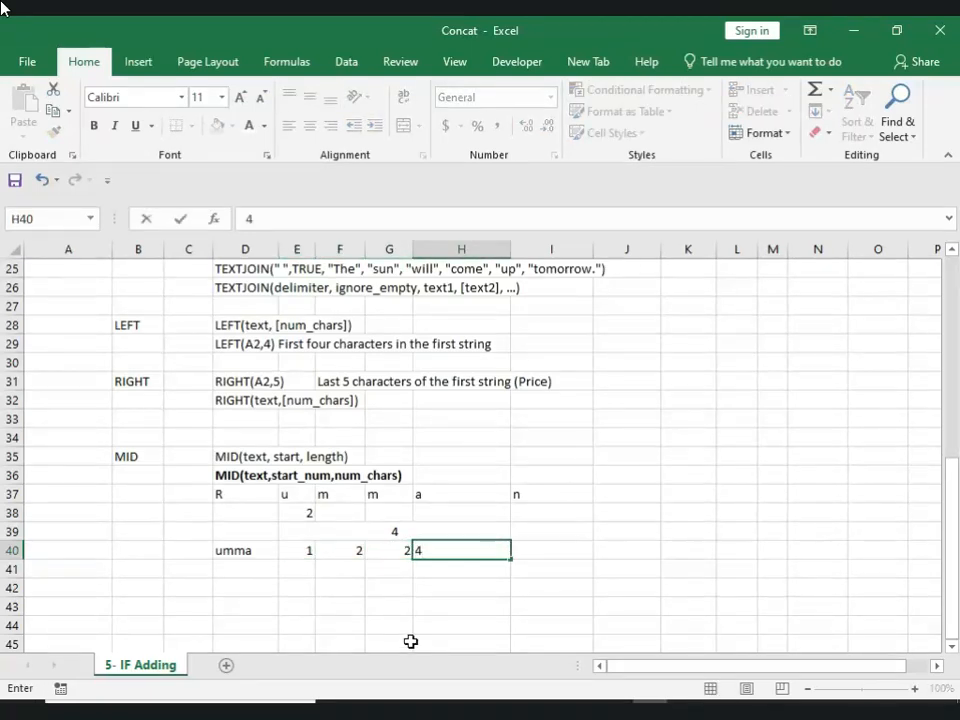
left_click(381, 622)
left_click(294, 492)
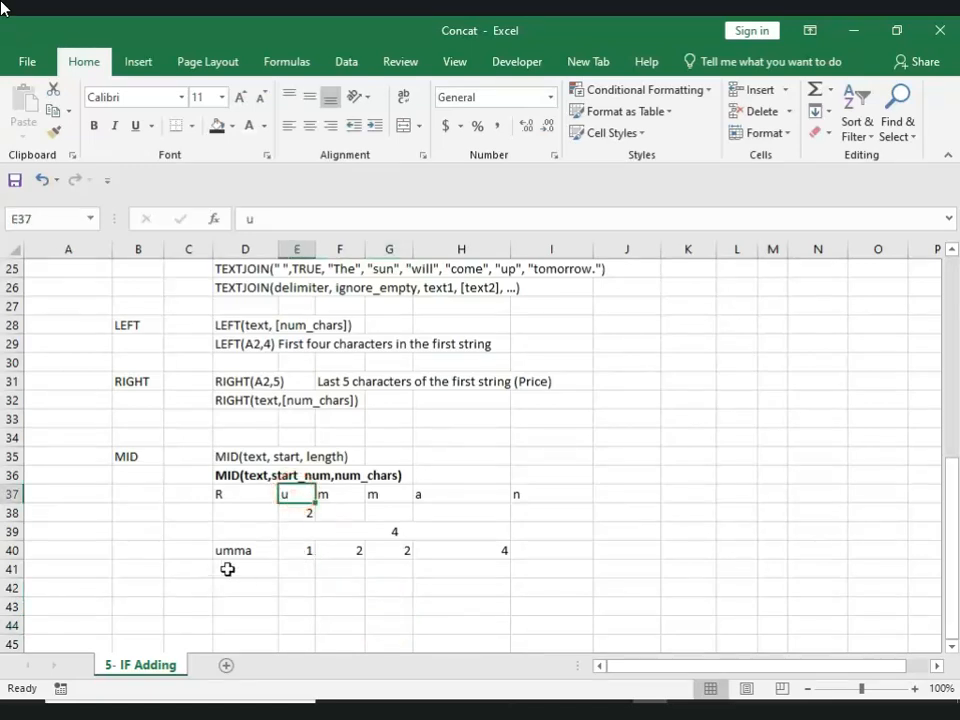
left_click(339, 495)
left_click(437, 494)
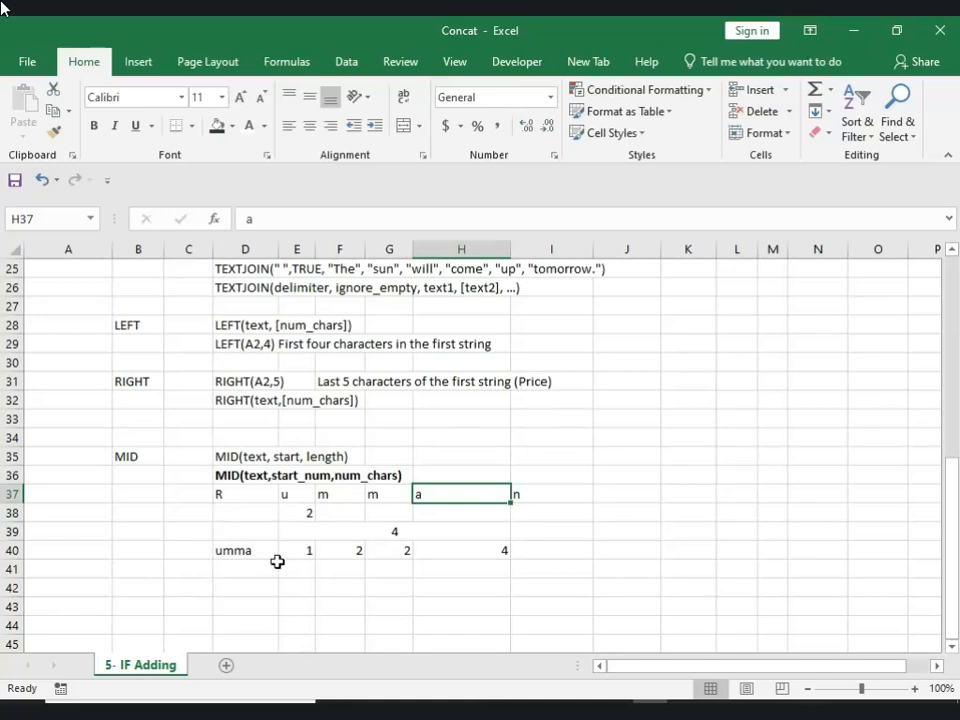
Shade the merged cell E39:H39 light gray and cell E38 light blue, and return to the marks table.
left_click(356, 529)
left_click(231, 125)
left_click(225, 206)
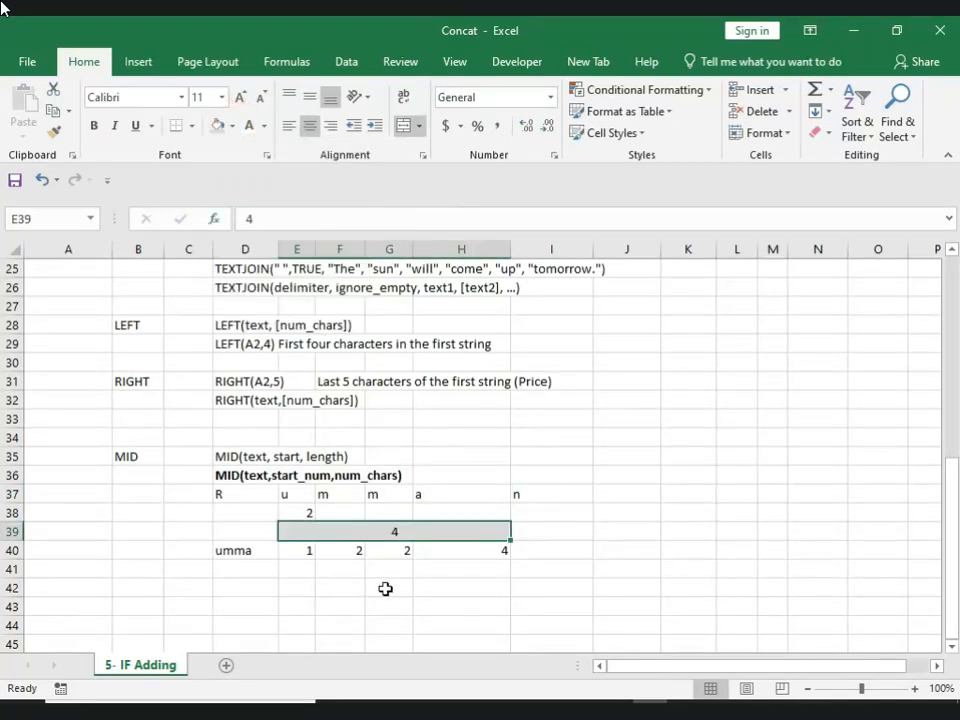
left_click(385, 589)
left_click(300, 513)
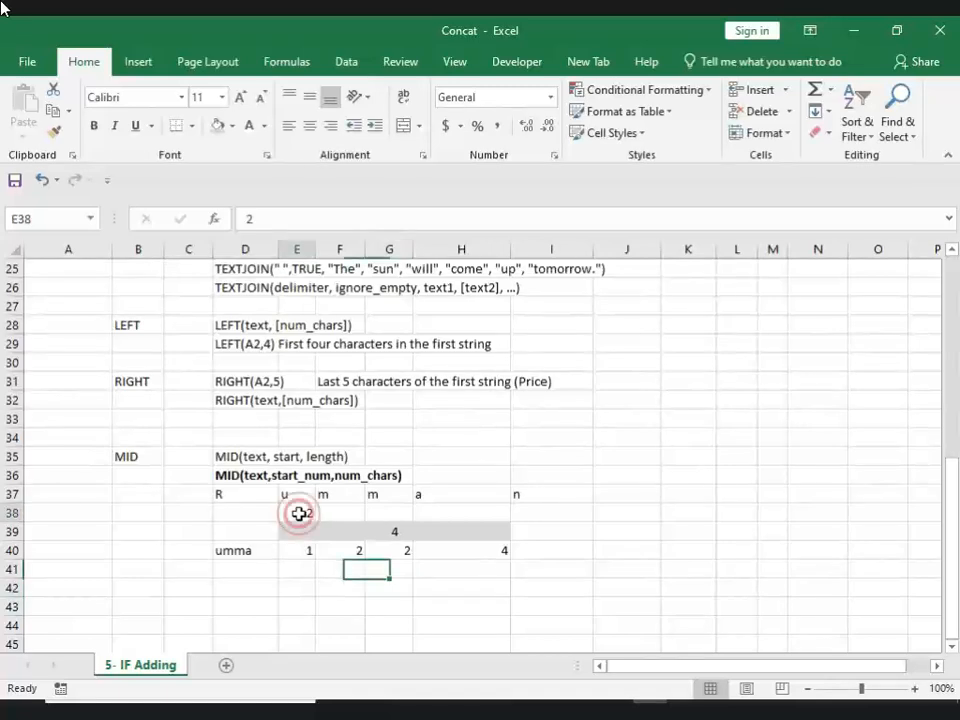
left_click(231, 125)
left_click(281, 208)
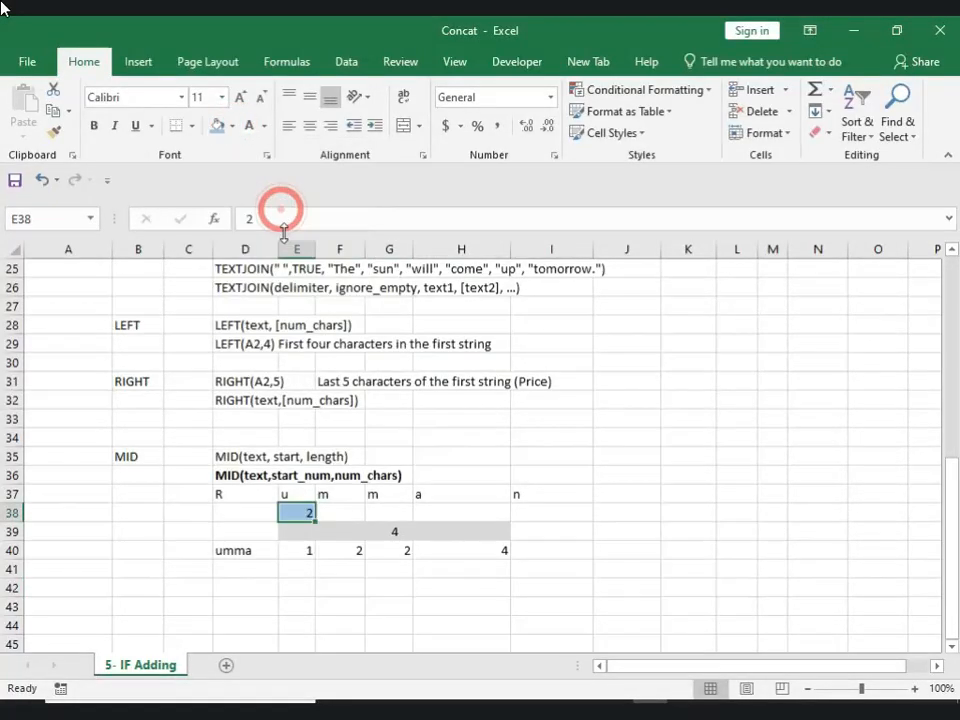
left_click(298, 532)
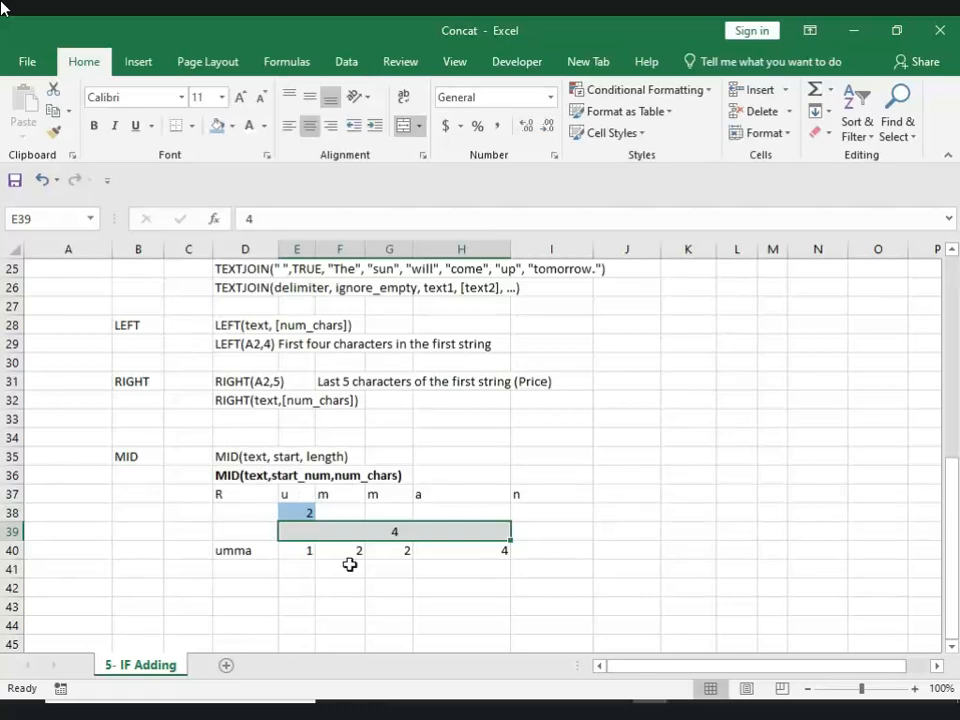
left_click(385, 569)
scroll(596, 546, "up", 8)
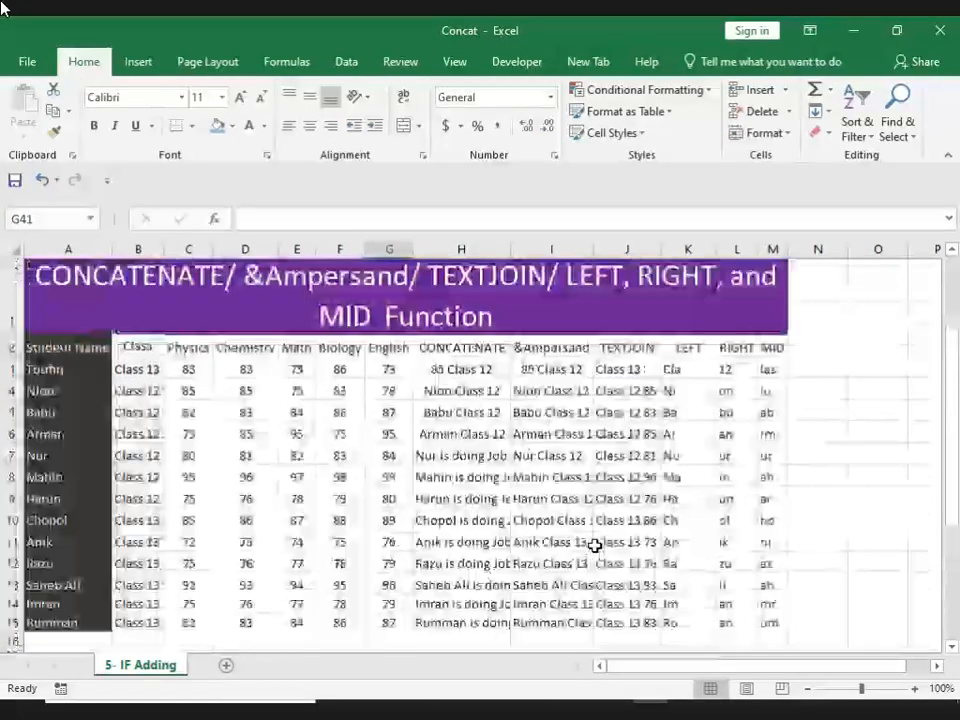